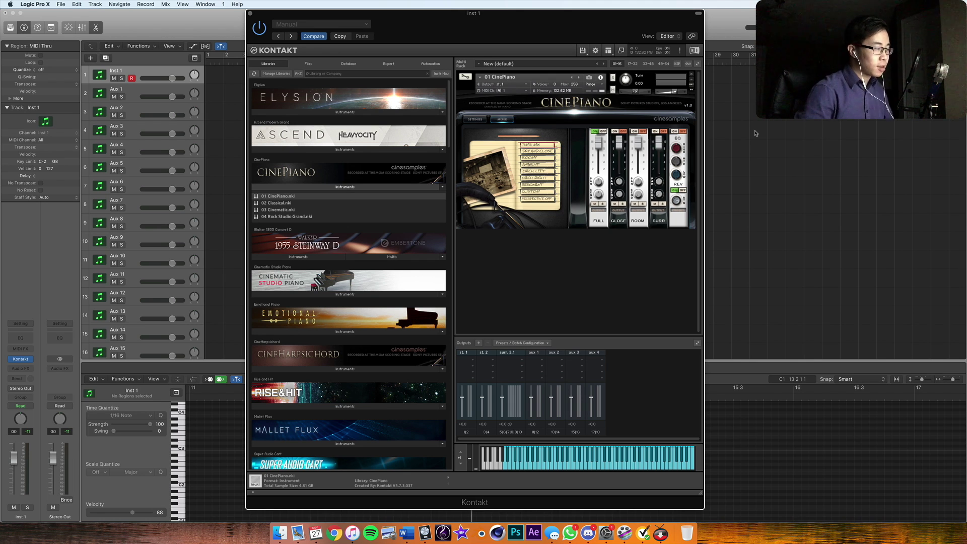
# Look through the instrument libraries in the Kontakt browser, including the folders of the Nucleus library
pyautogui.press('F2')
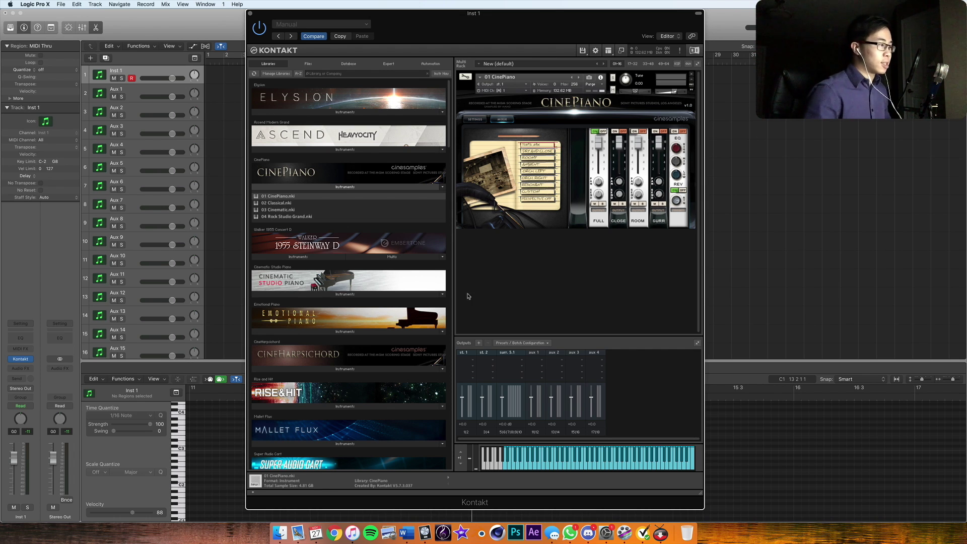
pyautogui.scroll(-10, 344, 189)
pyautogui.scroll(-6, 344, 188)
pyautogui.click(330, 265)
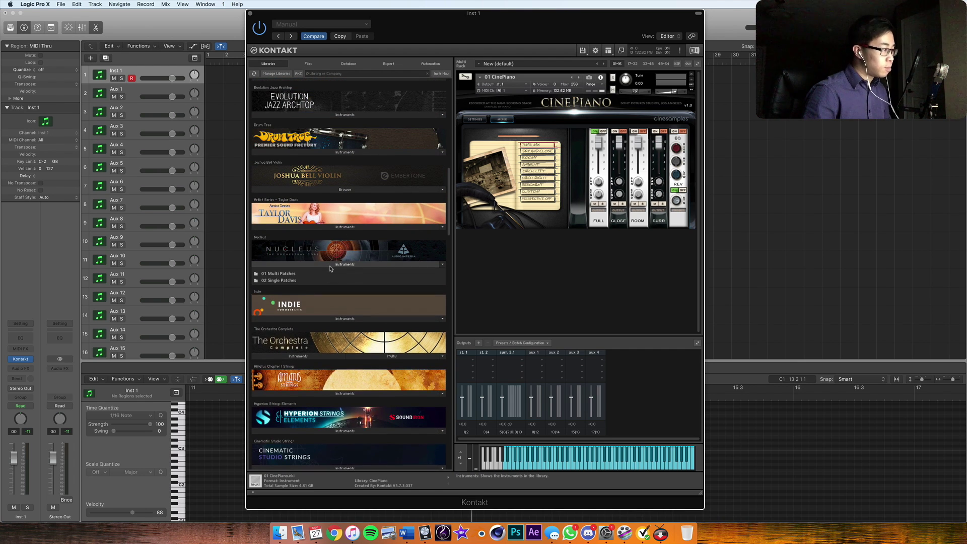
pyautogui.click(337, 256)
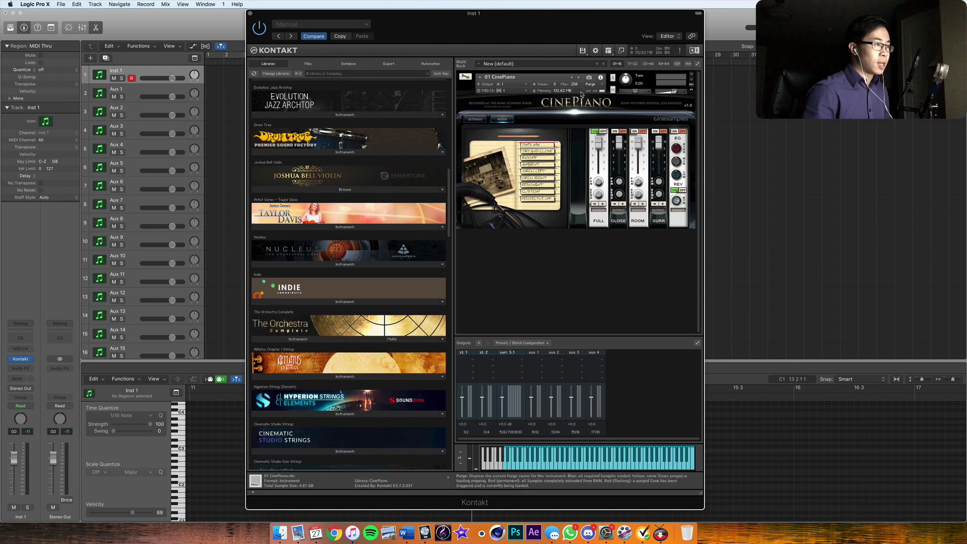
pyautogui.scroll(7, 379, 169)
pyautogui.scroll(5, 379, 169)
pyautogui.scroll(-9, 379, 169)
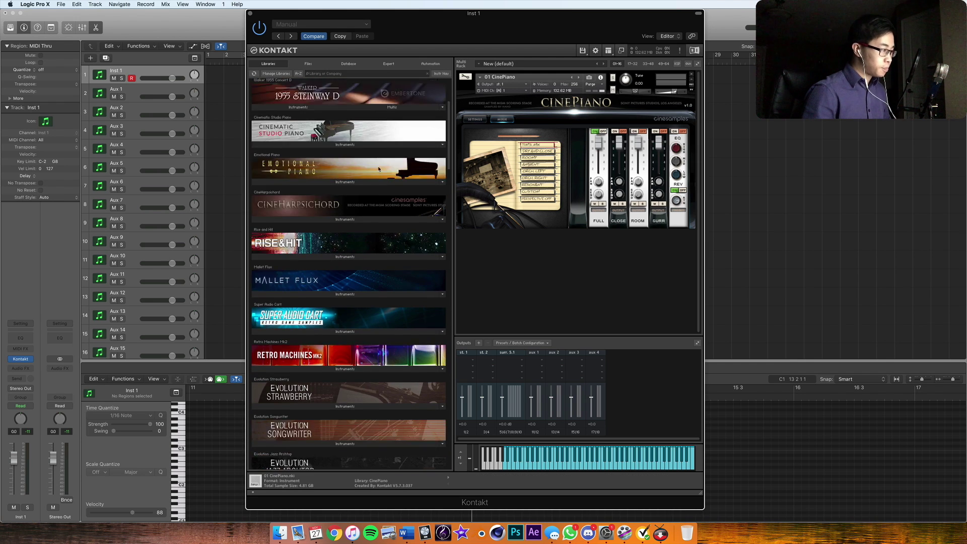
pyautogui.scroll(-5, 379, 169)
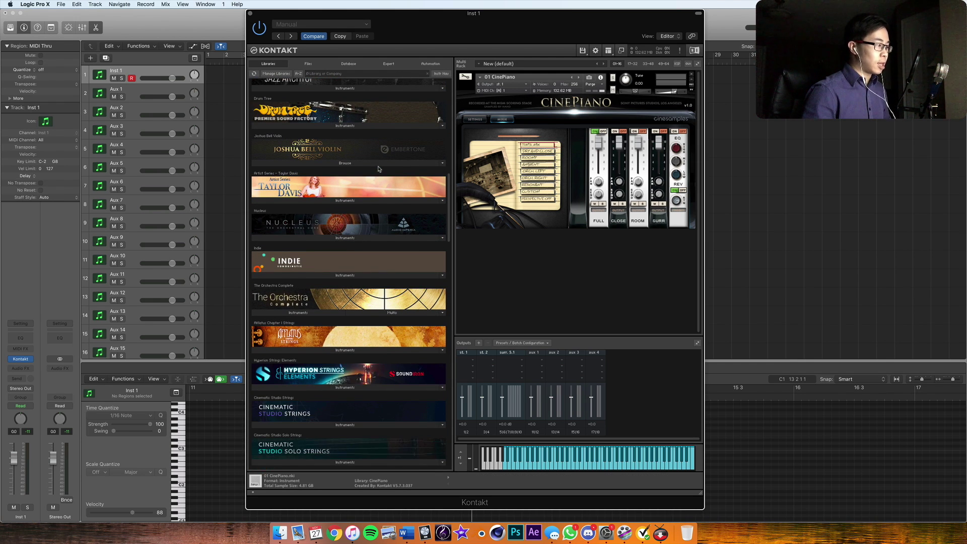
pyautogui.scroll(3, 379, 169)
pyautogui.scroll(1, 379, 170)
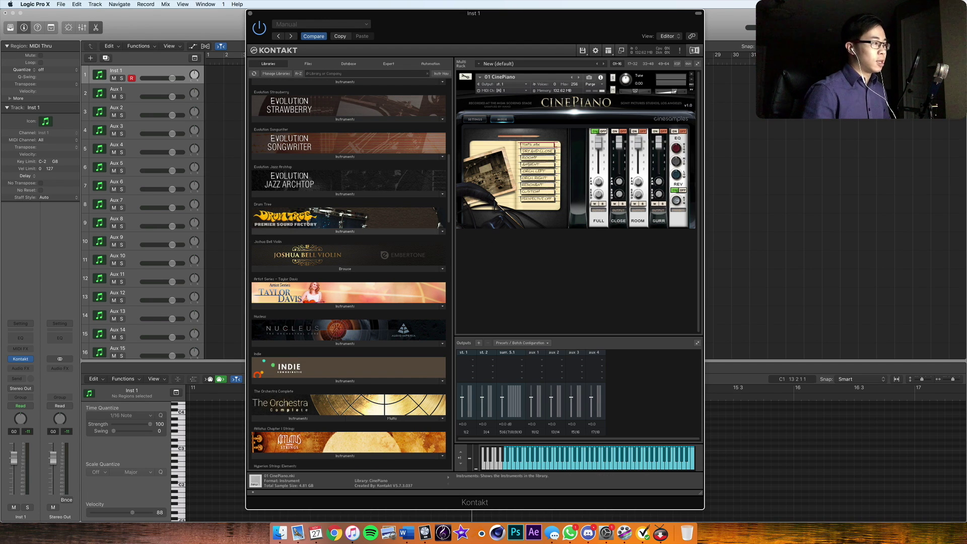
pyautogui.scroll(-2, 365, 214)
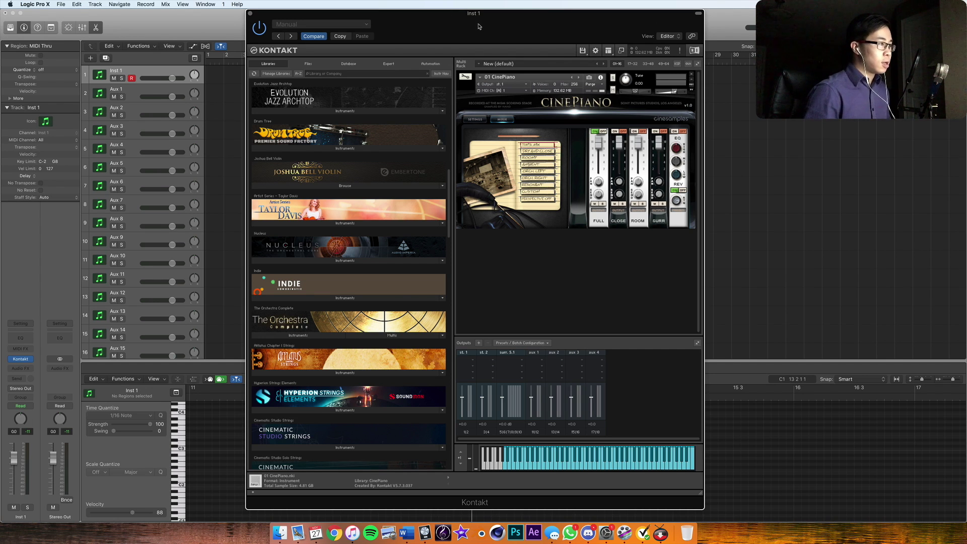
# Move the Kontakt window off the transport controls, start playback with the metronome on and set the tempo to 100
pyautogui.moveTo(480, 24); pyautogui.dragTo(450, 212)
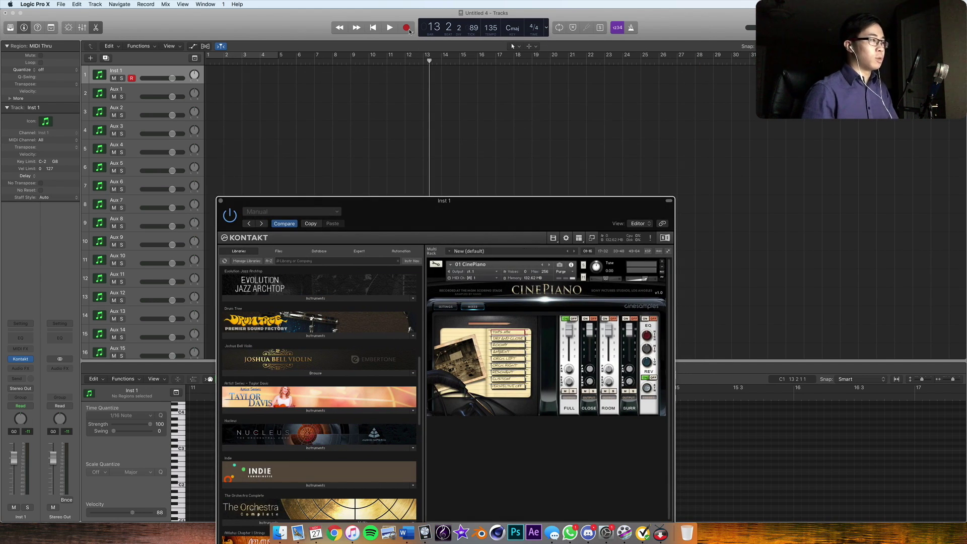
pyautogui.press('space')
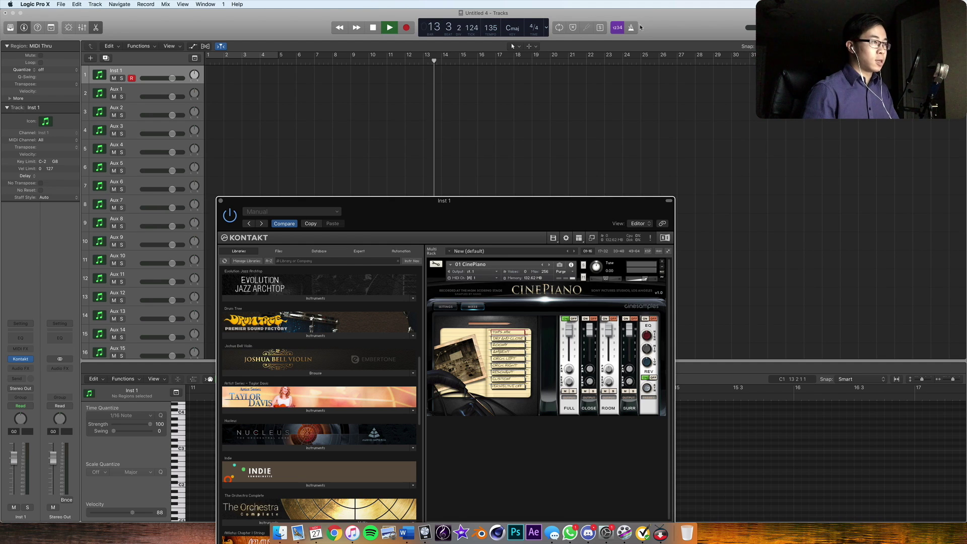
pyautogui.click(513, 45)
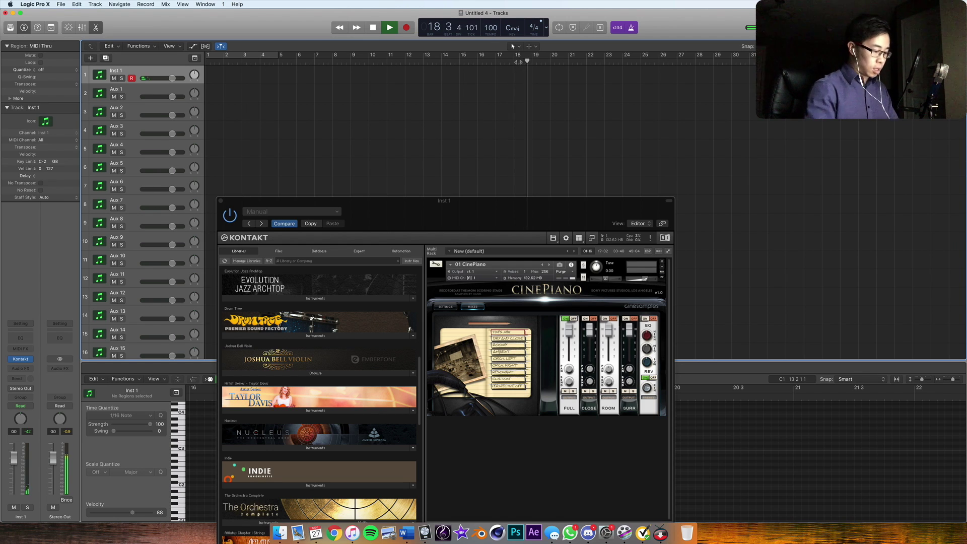
# Record a piano performance with CinePiano on the Inst 1 track from the project start to about bar 24
pyautogui.press('space')
pyautogui.press('Return')
pyautogui.press('r')
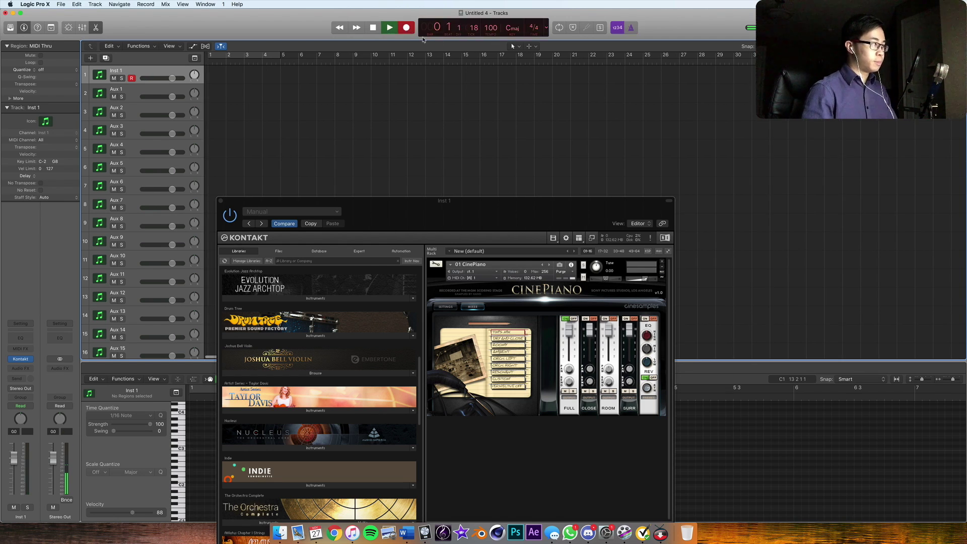
pyautogui.click(631, 28)
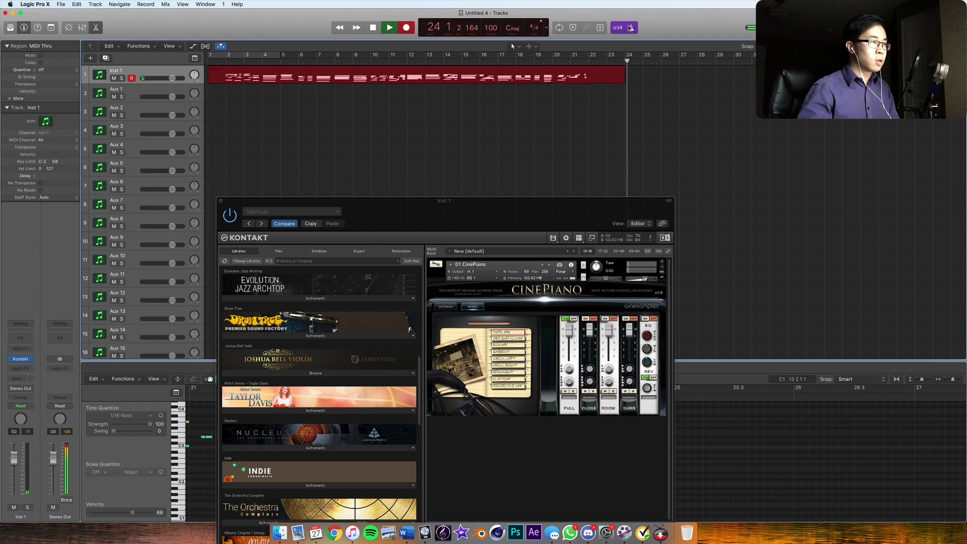
pyautogui.press('space')
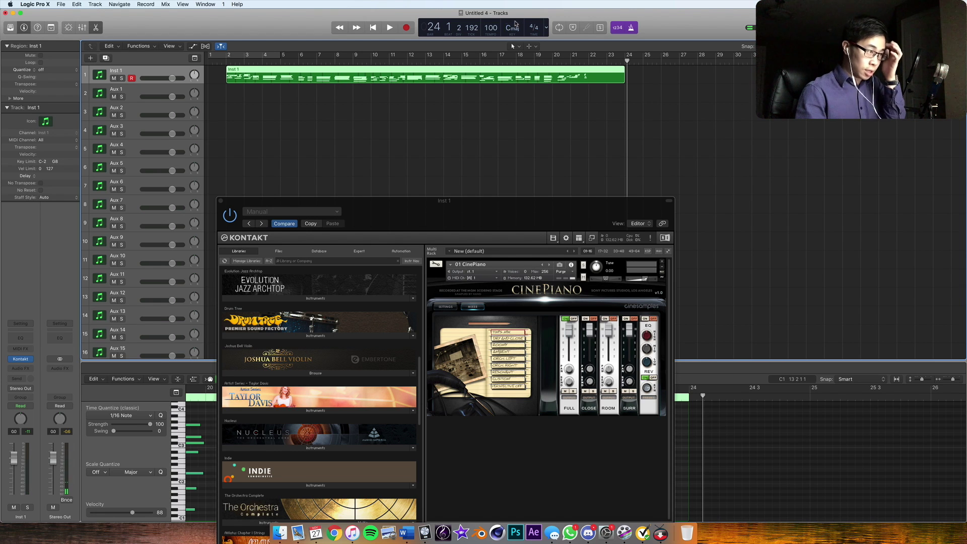
# Move the Kontakt window back up and expand the instrument folders of the Nucleus library
pyautogui.moveTo(436, 201); pyautogui.dragTo(417, 74)
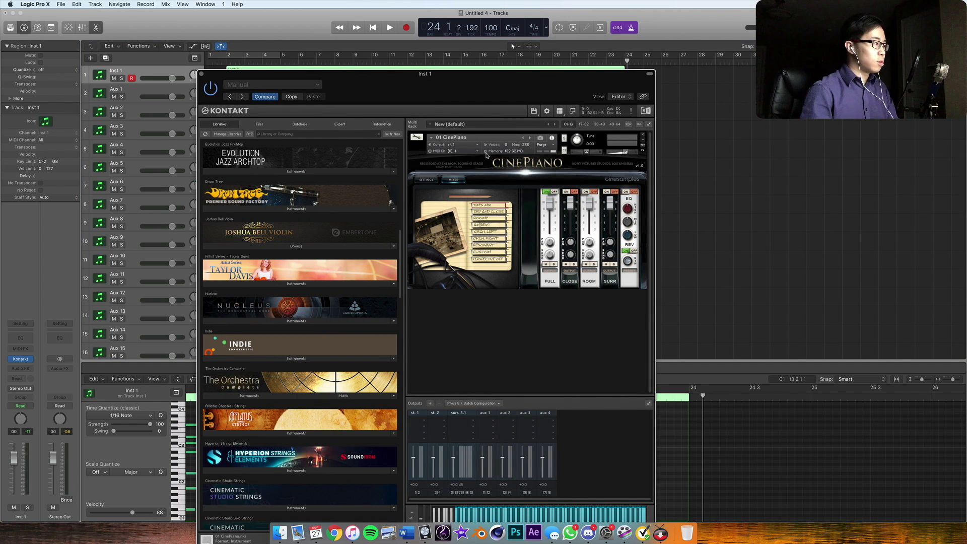
pyautogui.scroll(-15, 299, 236)
pyautogui.scroll(-3, 300, 235)
pyautogui.scroll(10, 300, 236)
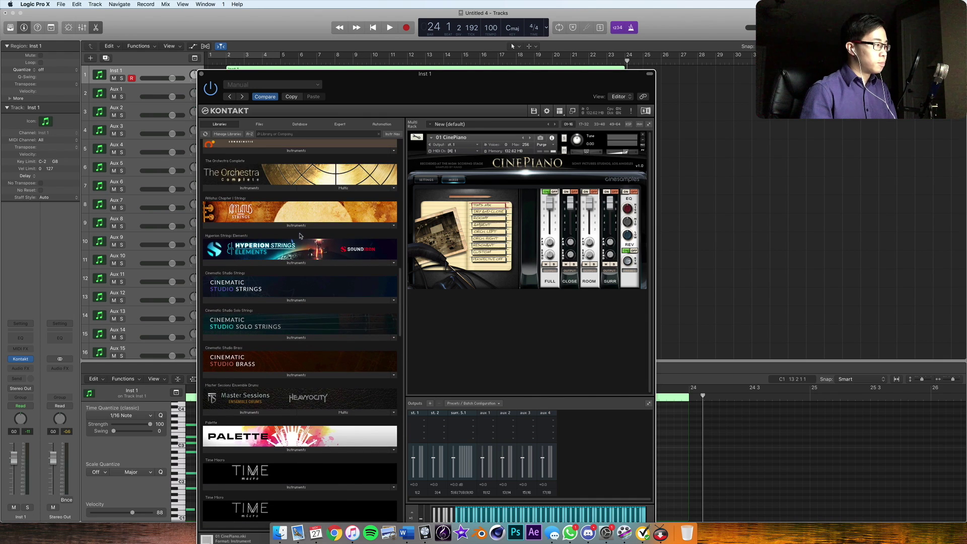
pyautogui.scroll(-12, 290, 236)
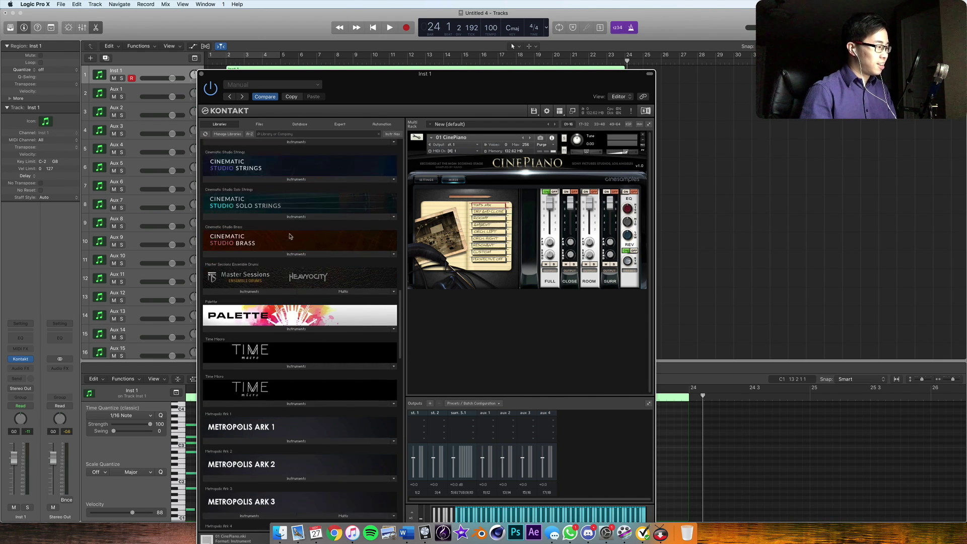
pyautogui.scroll(-2, 289, 236)
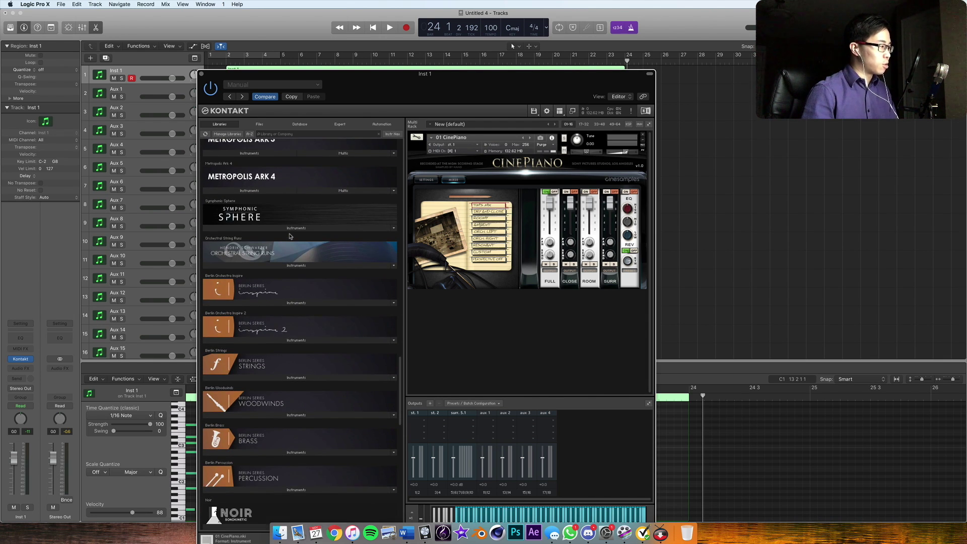
pyautogui.scroll(10, 290, 236)
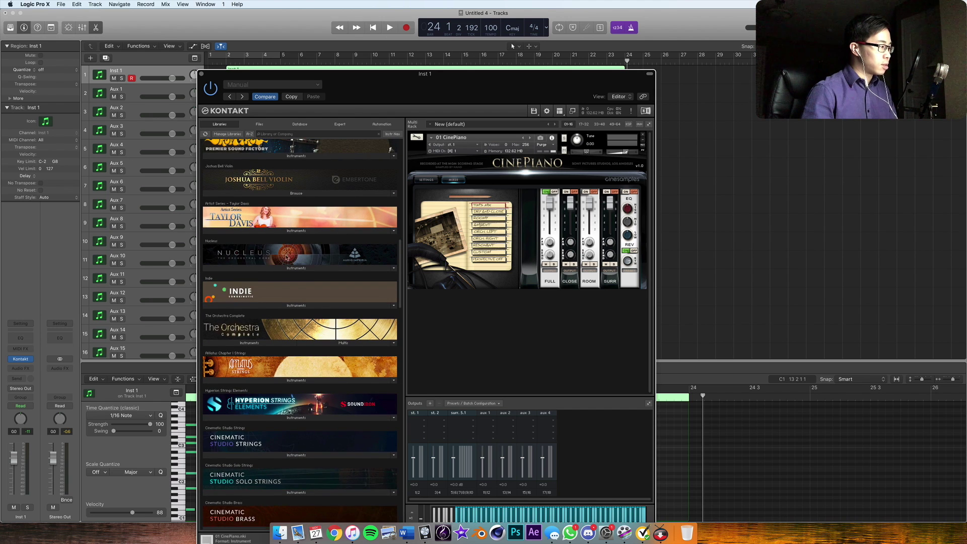
pyautogui.click(291, 269)
pyautogui.scroll(2, 298, 259)
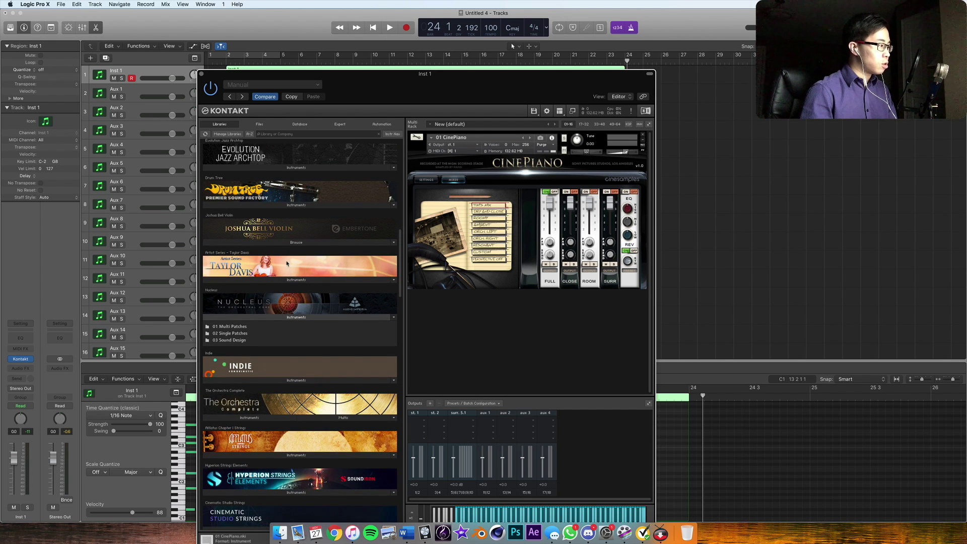
# Load 01 Nucleus - Solo Oboe - Legato from the soloist single patches into the rack beneath CinePiano
pyautogui.scroll(-1, 255, 307)
pyautogui.click(231, 319)
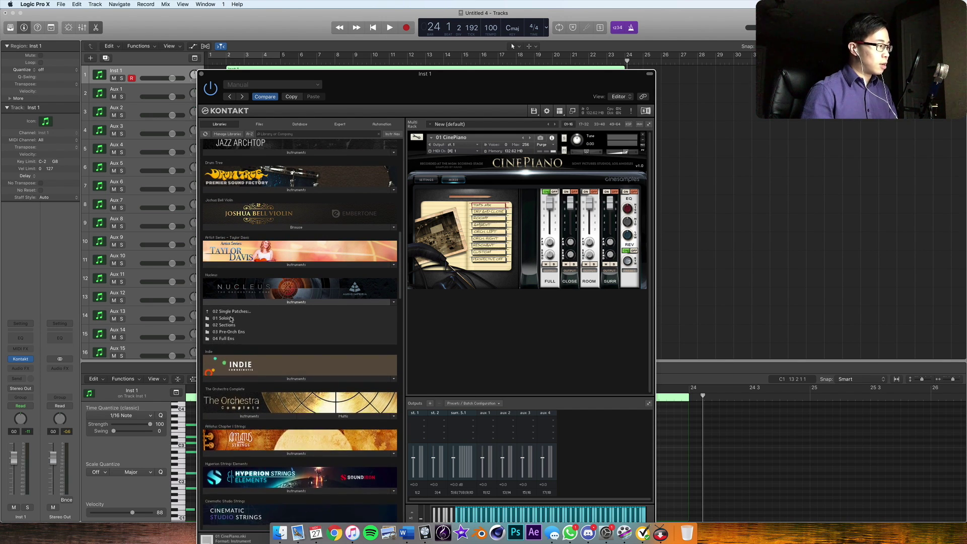
pyautogui.click(246, 319)
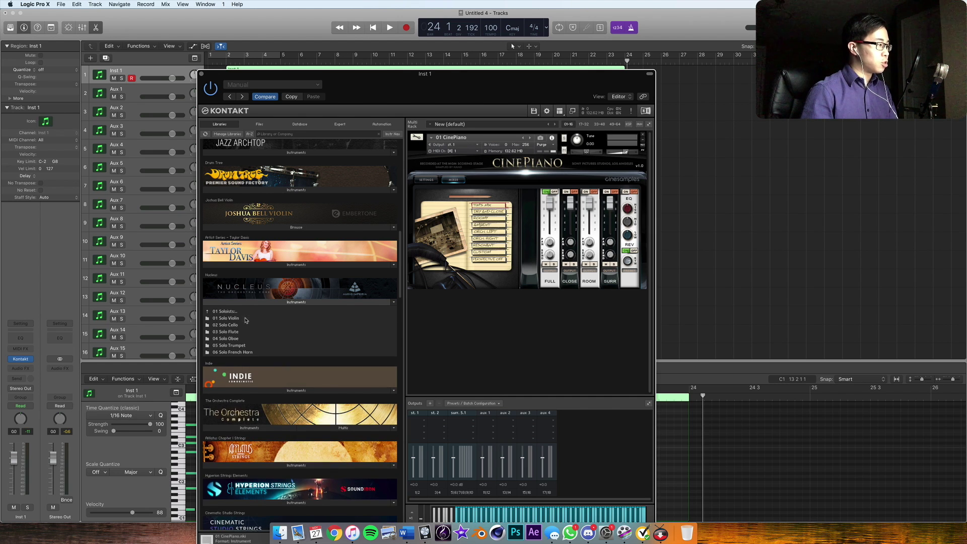
pyautogui.click(235, 341)
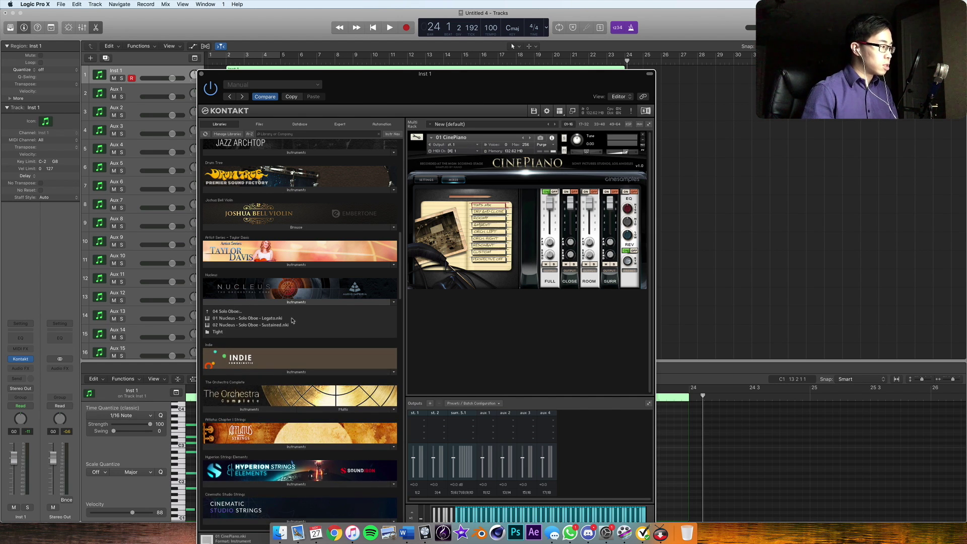
pyautogui.doubleClick(273, 318)
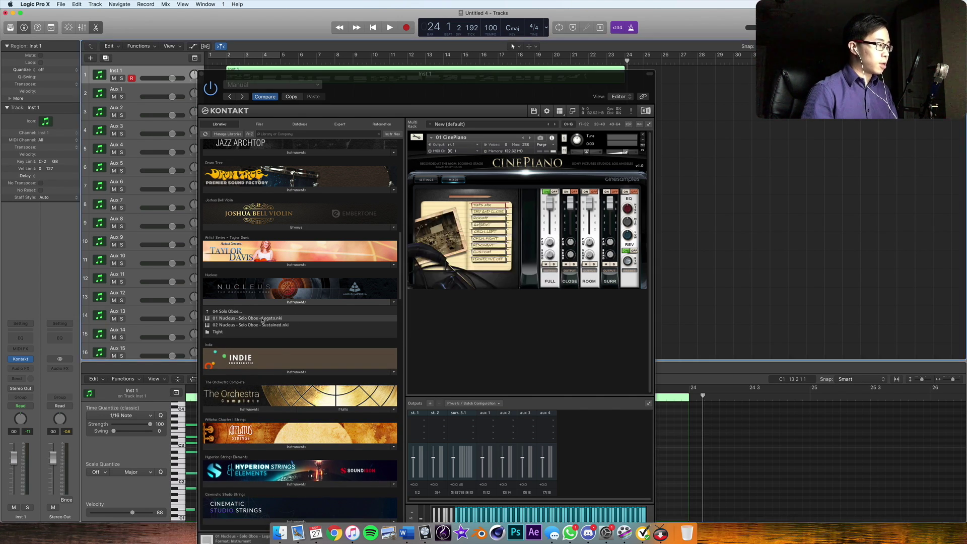
pyautogui.click(228, 311)
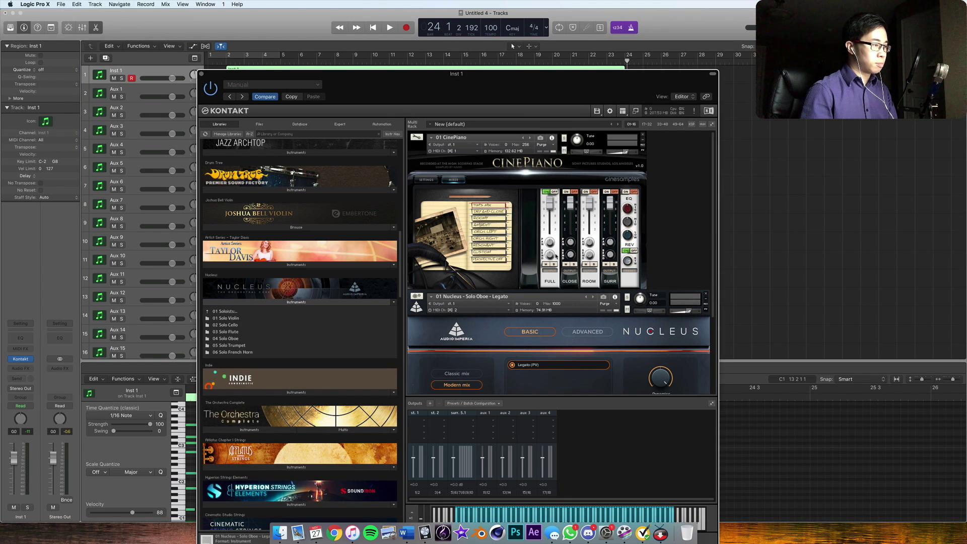
pyautogui.scroll(-5, 556, 256)
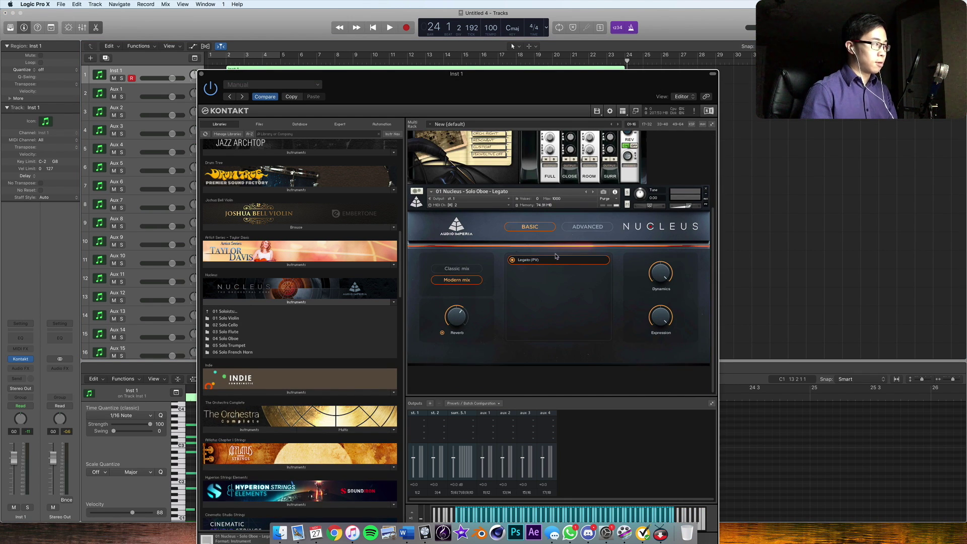
# Rename the Inst 1 track as Piano and the Aux 1 track as Oboe Legato
pyautogui.doubleClick(116, 71)
pyautogui.write('Piano')
pyautogui.press('Return')
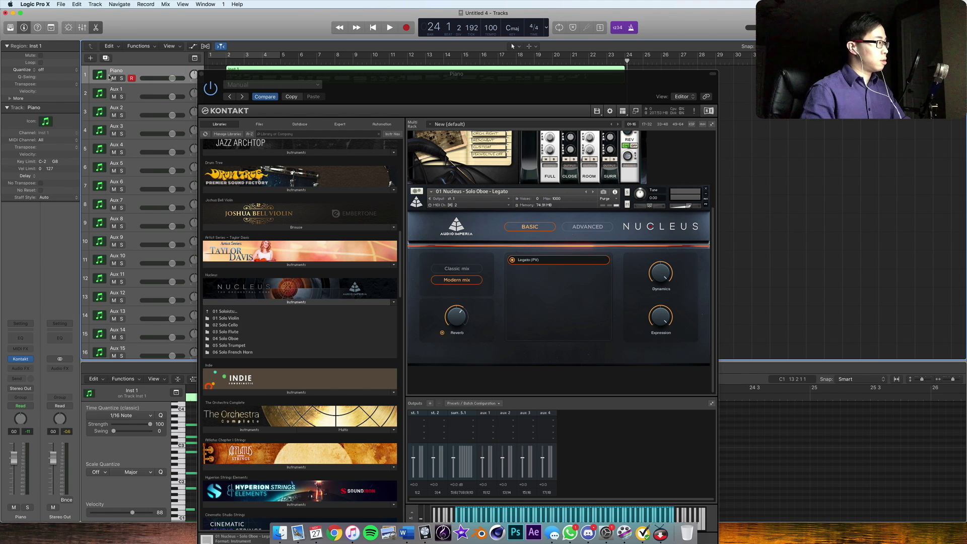
pyautogui.doubleClick(117, 89)
pyautogui.write('Cboe L')
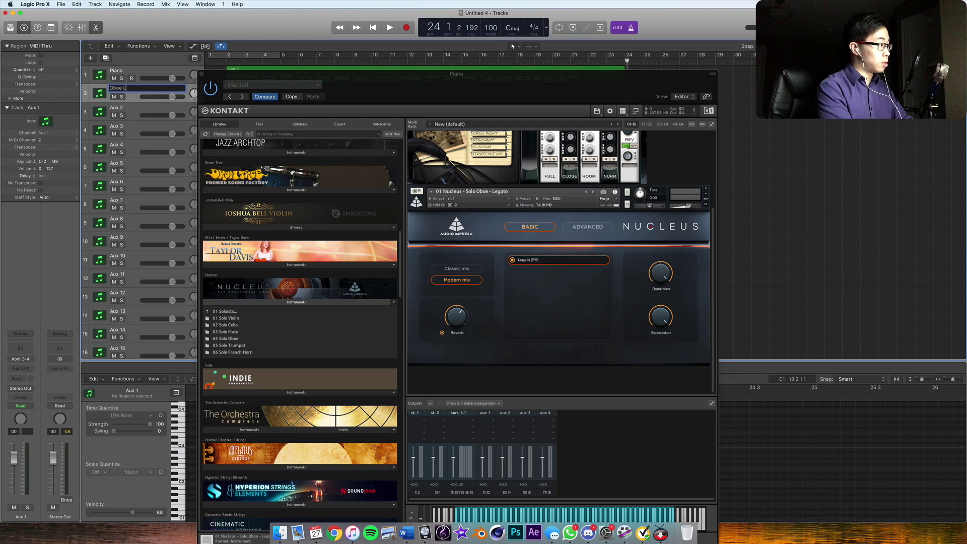
pyautogui.write('egato')
pyautogui.press('Return')
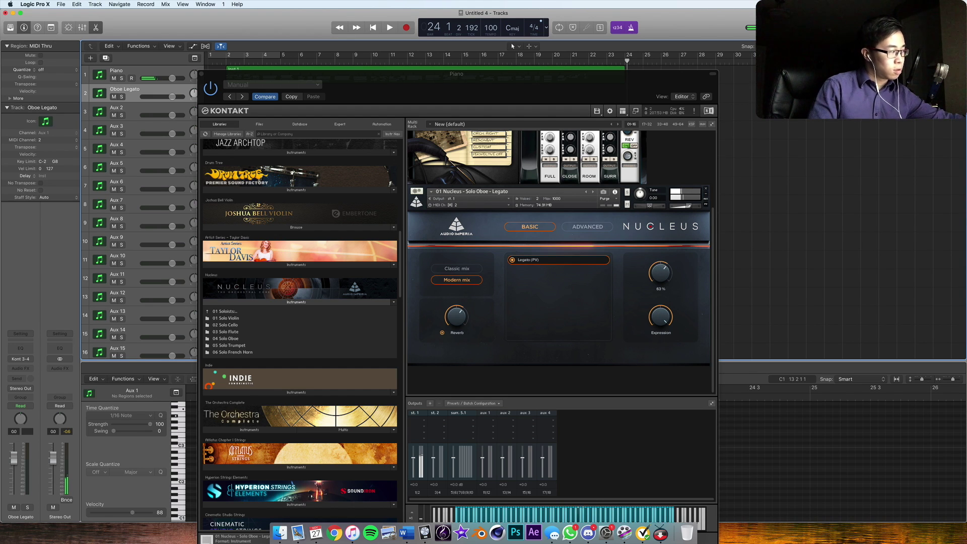
# Record an oboe melody over the piano on the Oboe Legato track, from the project start to about bar 23
pyautogui.press('Return')
pyautogui.press('space')
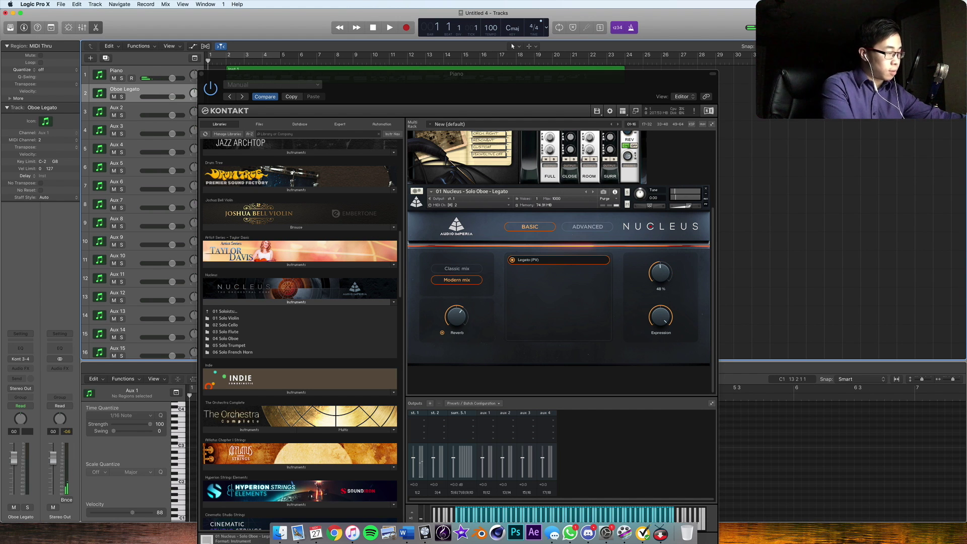
pyautogui.moveTo(376, 80); pyautogui.dragTo(369, 143)
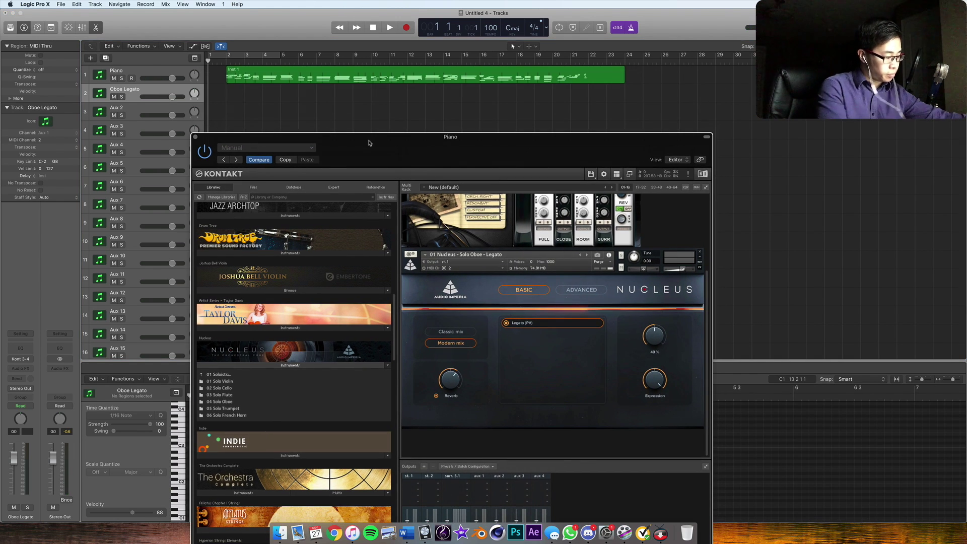
pyautogui.press('space')
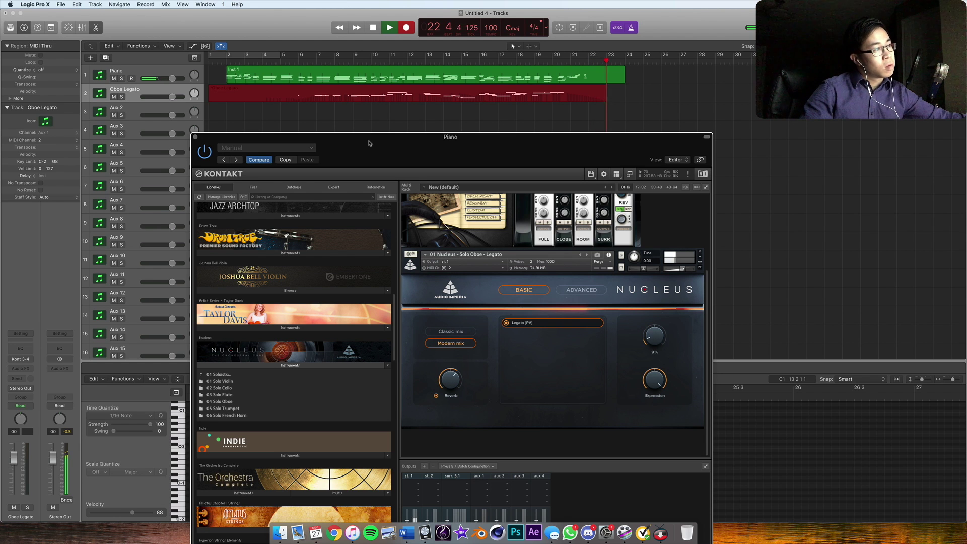
pyautogui.press('space')
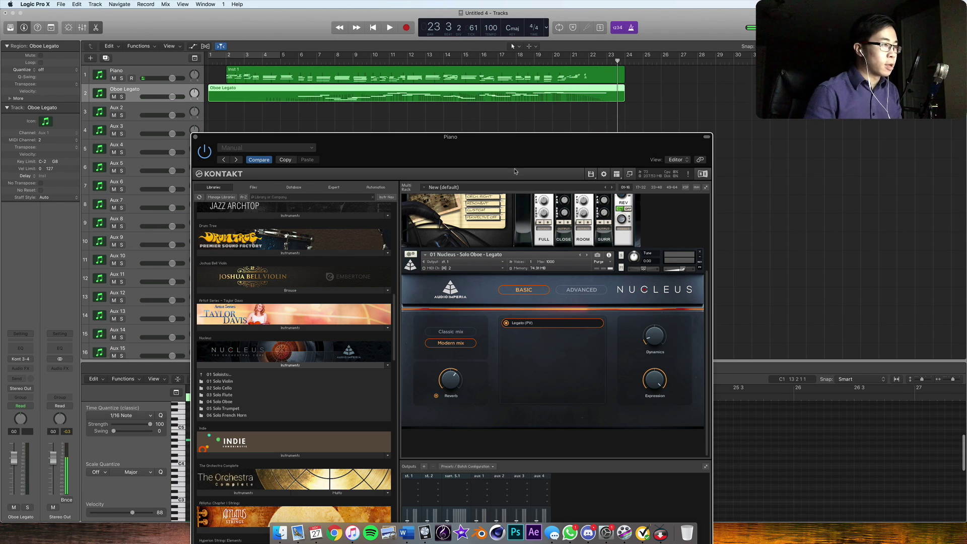
# Trim the start of the Oboe Legato region to about bar 5 beat 3 and play the arrangement from bar 5
pyautogui.moveTo(587, 161); pyautogui.dragTo(413, 486)
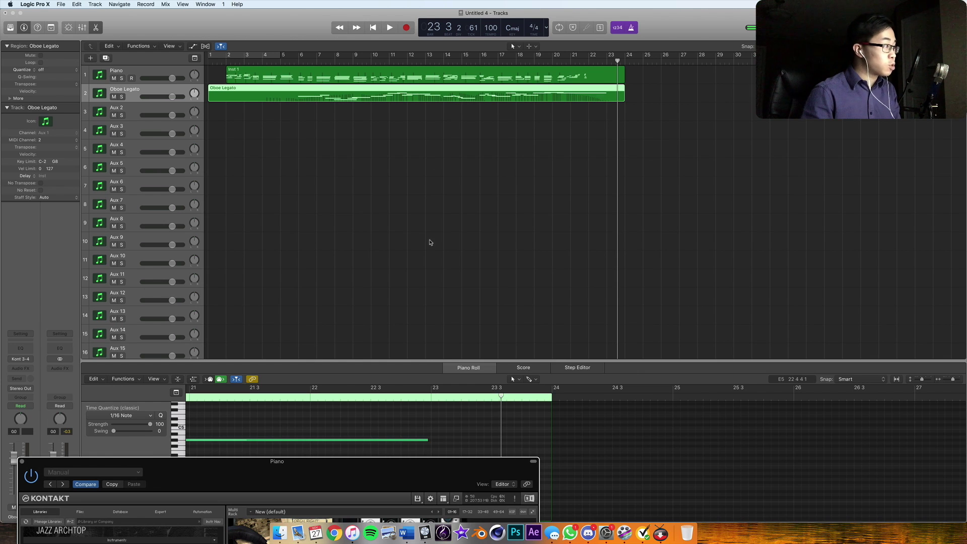
pyautogui.click(282, 62)
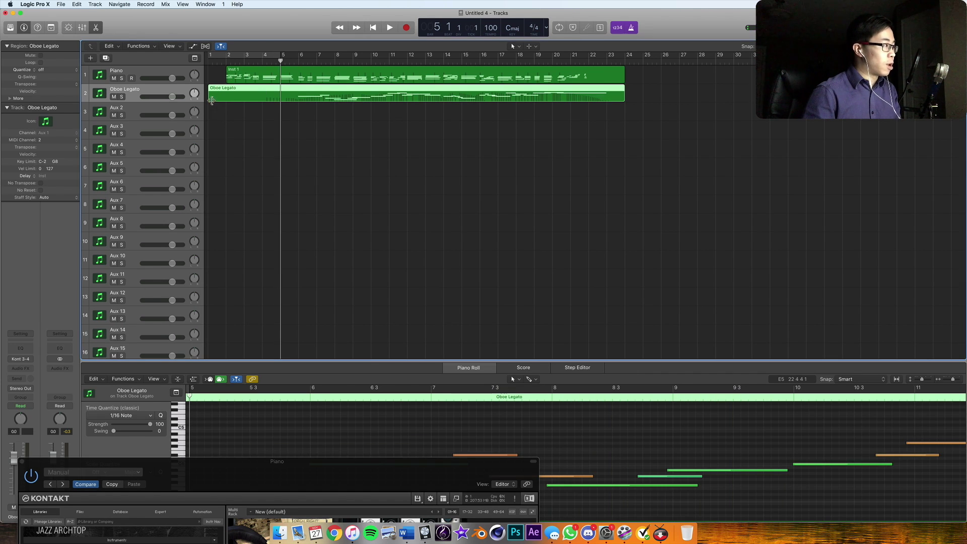
pyautogui.moveTo(251, 106); pyautogui.dragTo(333, 107)
pyautogui.press('space')
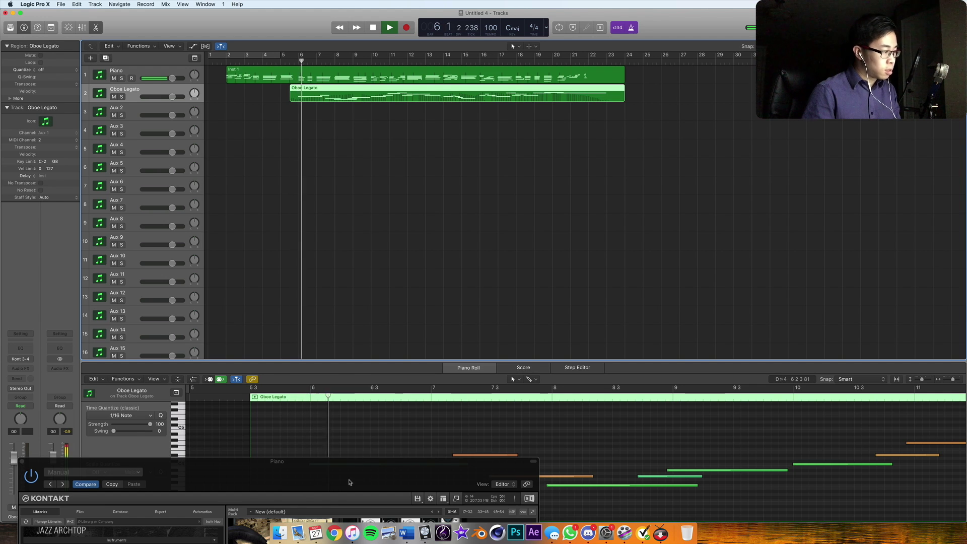
# Move the Kontakt window out of the way, stop playback and enlarge the Piano Roll for the Oboe Legato region
pyautogui.moveTo(375, 461); pyautogui.dragTo(244, 522)
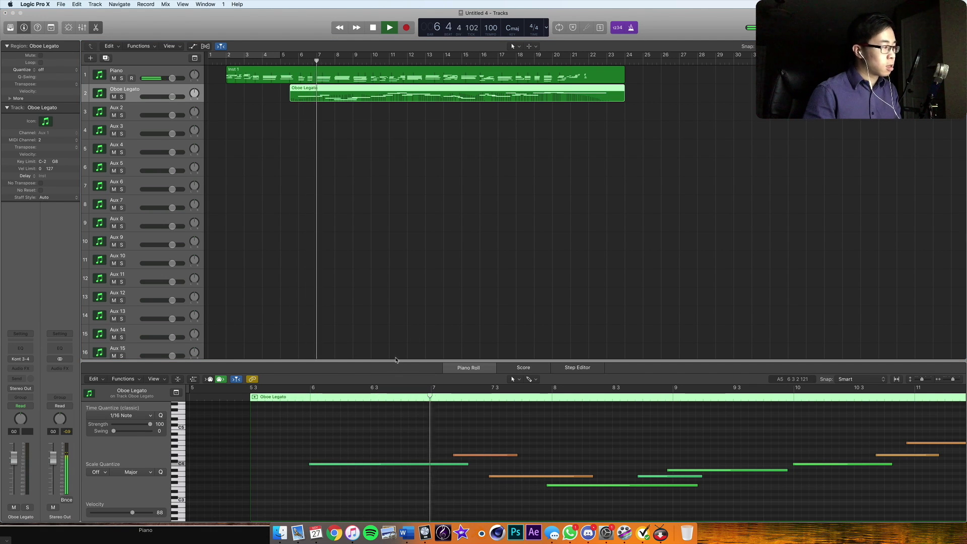
pyautogui.press('space')
pyautogui.moveTo(393, 363); pyautogui.dragTo(384, 224)
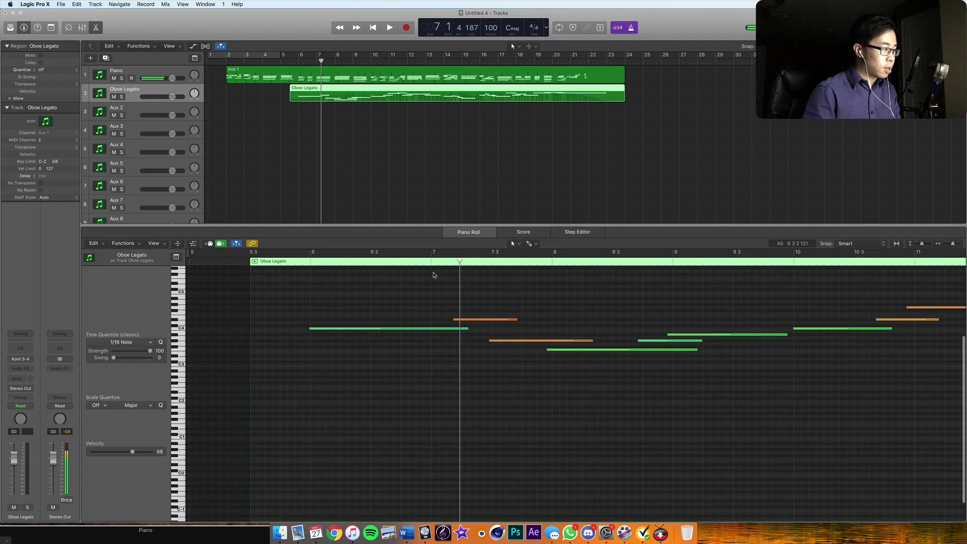
# Retime the first three oboe notes: second at about bar 6 beat 3, third just before bar 7, and the first shortened to overlap the second
pyautogui.click(302, 260)
pyautogui.press('space')
pyautogui.moveTo(460, 320); pyautogui.dragTo(380, 323)
pyautogui.press('space')
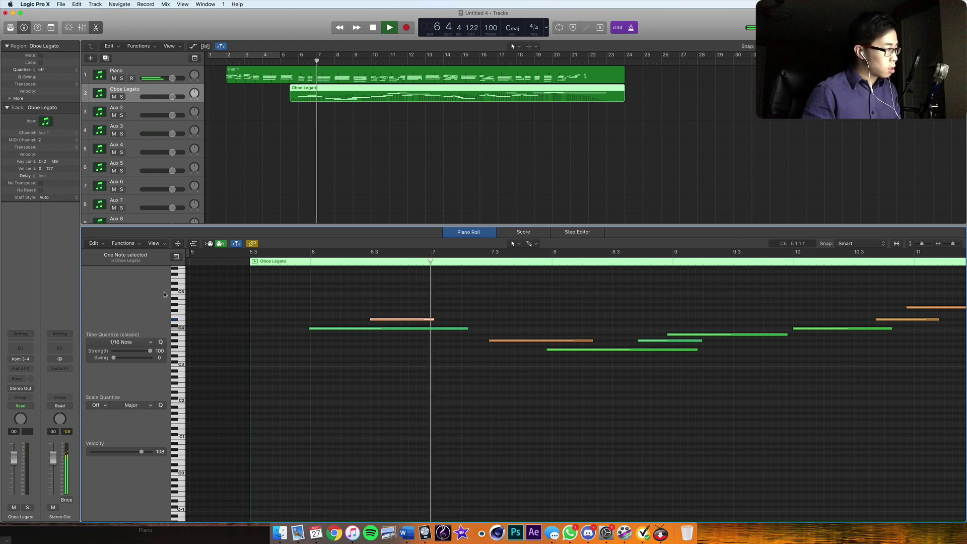
pyautogui.press('space')
pyautogui.moveTo(489, 341); pyautogui.dragTo(381, 329)
pyautogui.press('space')
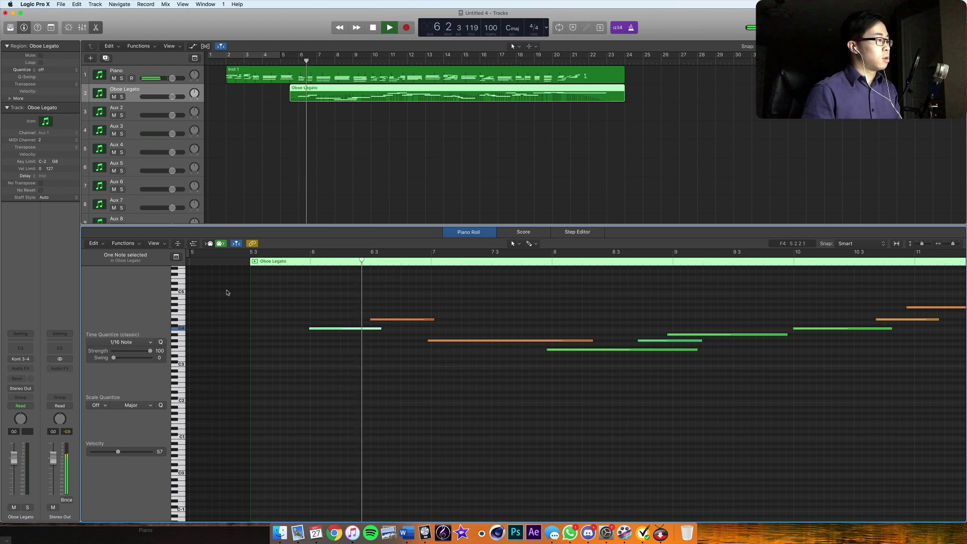
# Set the first oboe note's velocity to 96 and replay the passage from just before bar 6
pyautogui.click(126, 452)
pyautogui.press('space')
pyautogui.click(136, 451)
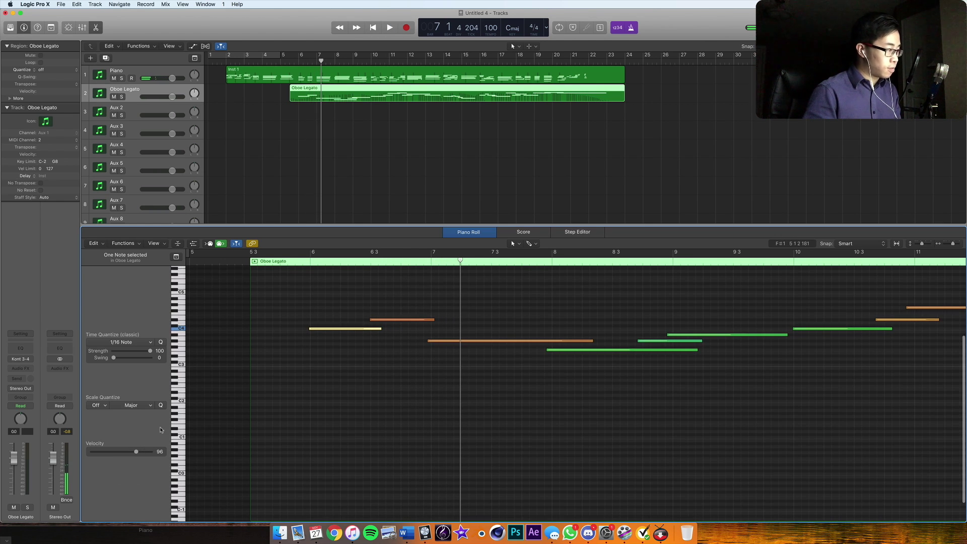
pyautogui.click(296, 259)
pyautogui.press('space')
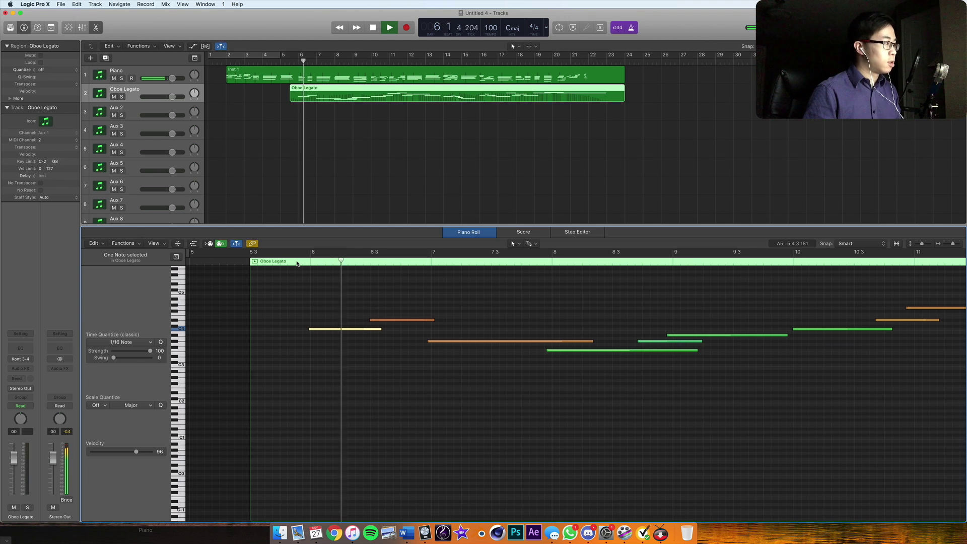
# Show the Modulation lane and draw a straight ramp from 51 at bar 5 beat 3 to the curve near bar 6 beat 4
pyautogui.press('space')
pyautogui.click(198, 245)
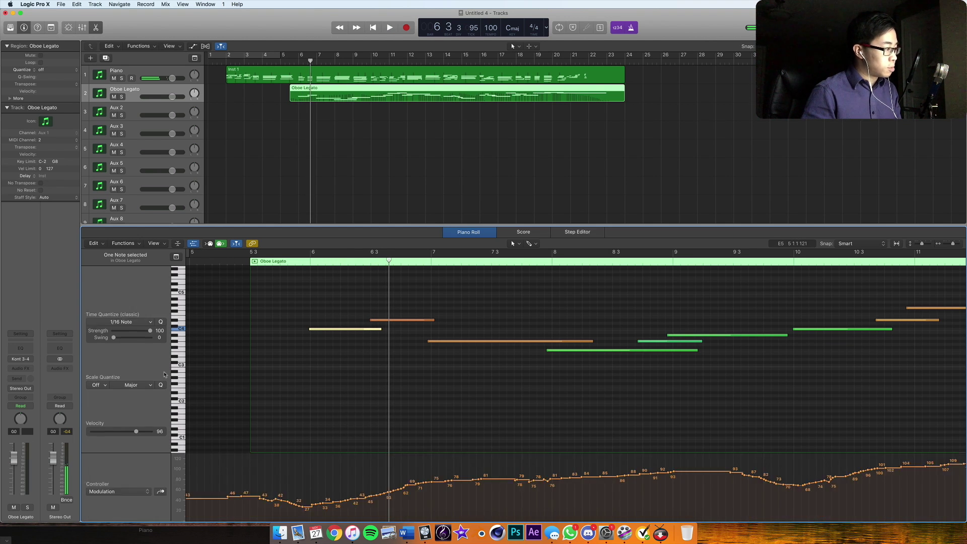
pyautogui.moveTo(406, 455); pyautogui.dragTo(249, 471)
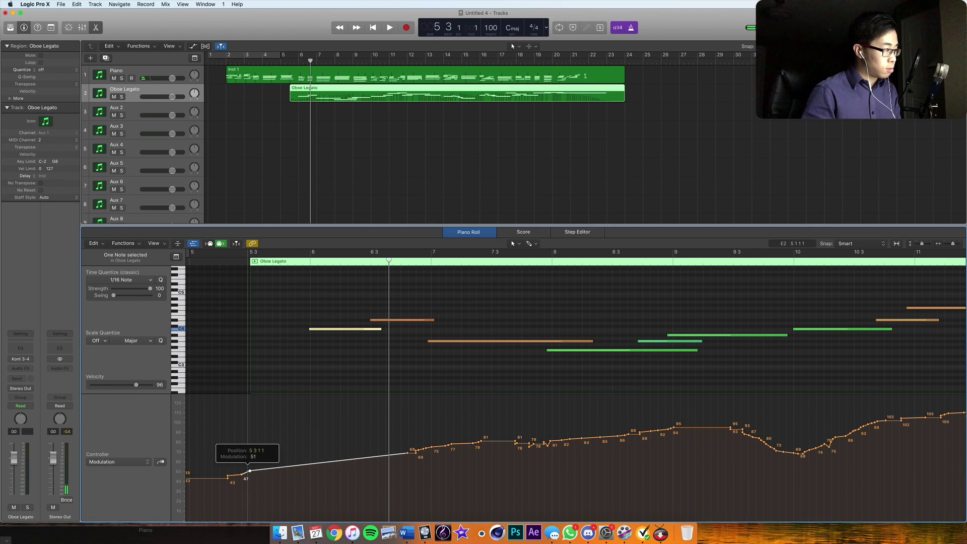
pyautogui.press('space')
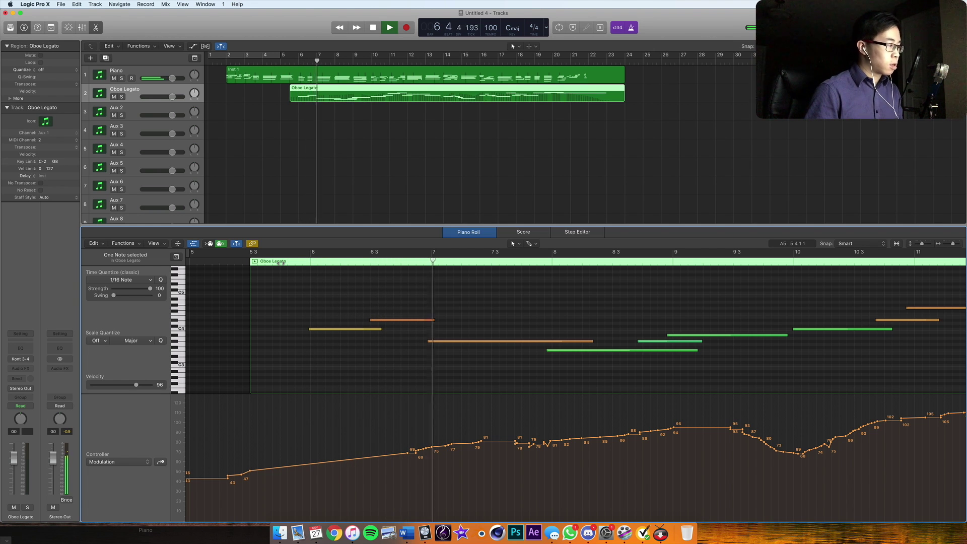
# Start the second oboe note slightly earlier and the note just before bar 9 slightly later
pyautogui.moveTo(370, 320); pyautogui.dragTo(367, 320)
pyautogui.click(297, 262)
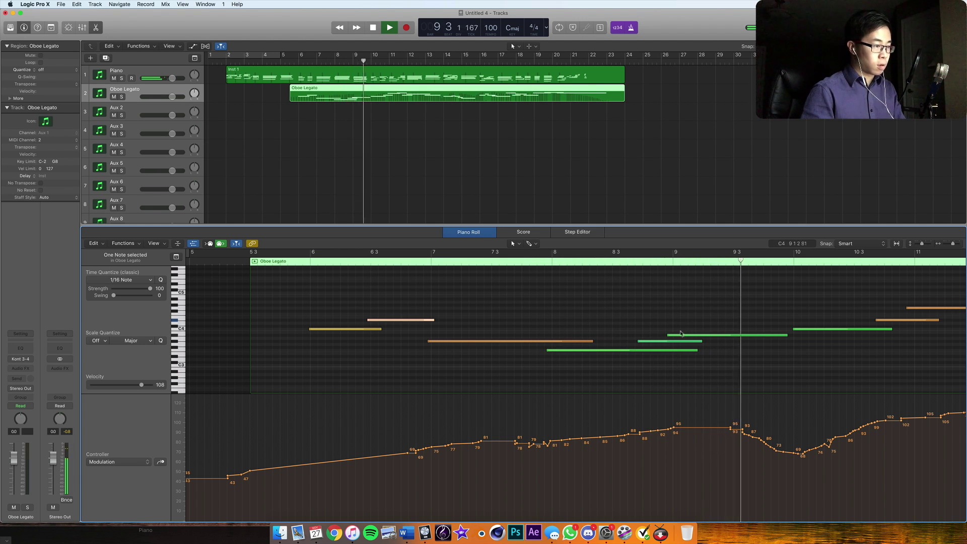
pyautogui.press('space')
pyautogui.moveTo(671, 338); pyautogui.dragTo(674, 338)
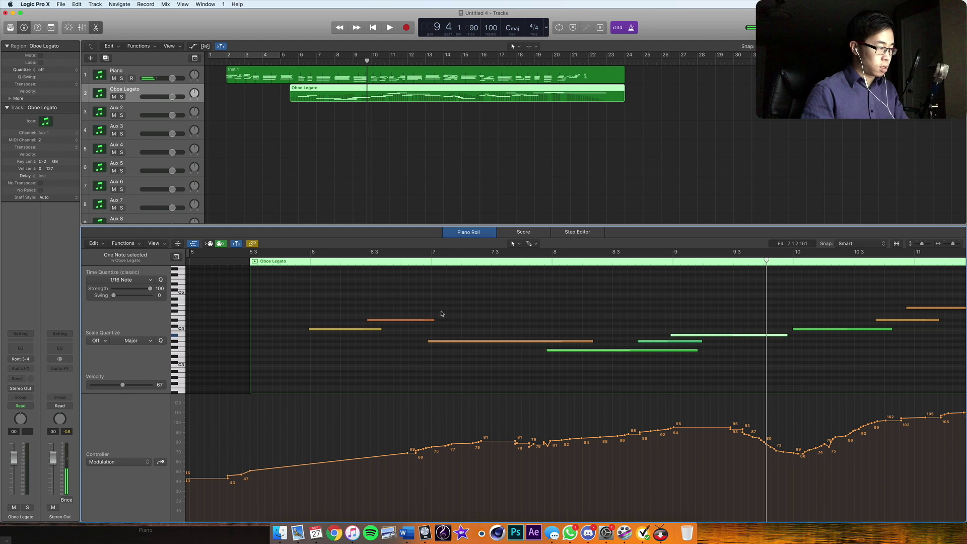
pyautogui.click(522, 263)
pyautogui.press('super+v')
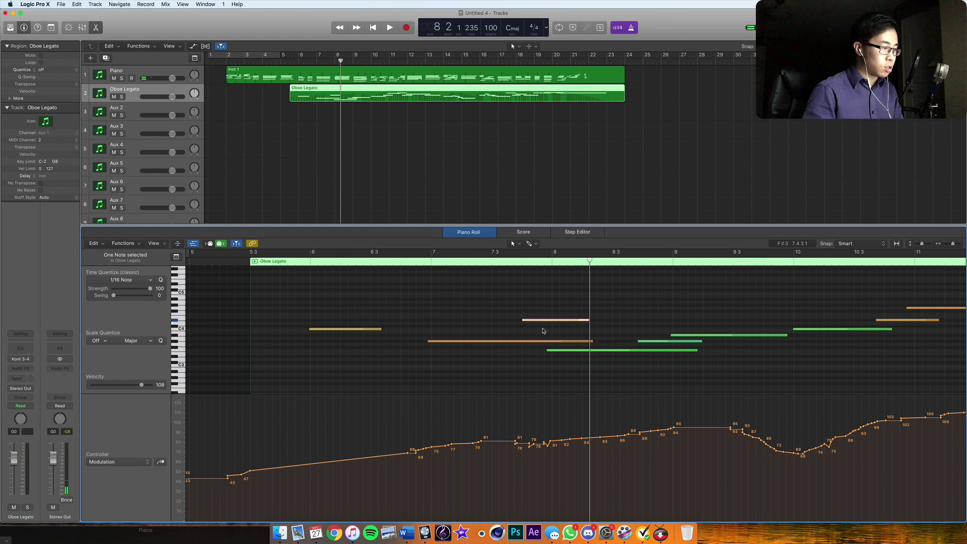
pyautogui.moveTo(542, 323); pyautogui.dragTo(537, 348)
pyautogui.doubleClick(300, 262)
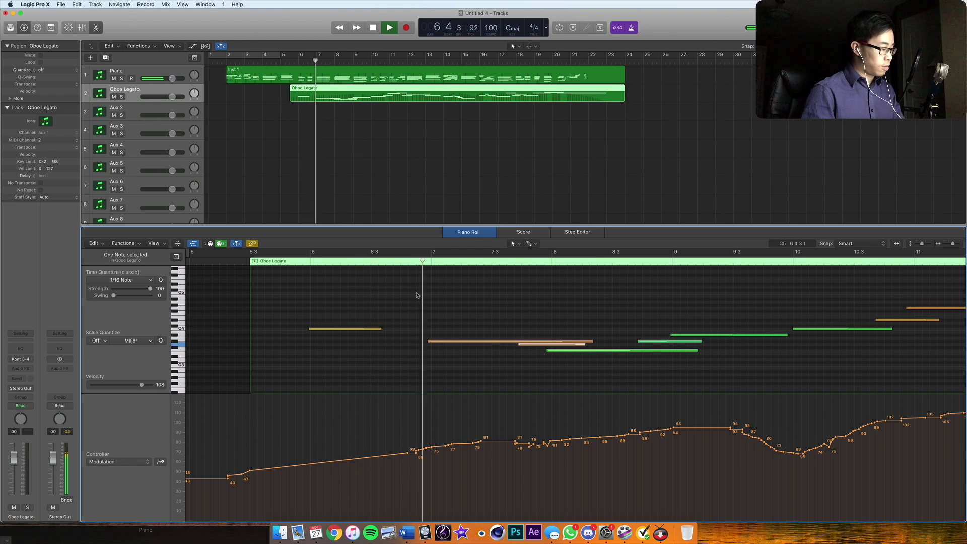
pyautogui.press('super+z')
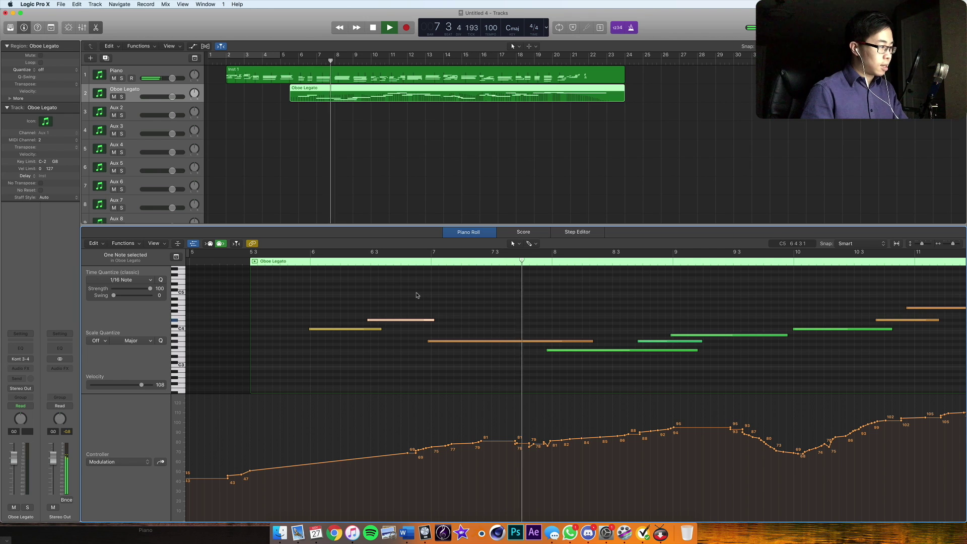
pyautogui.press('space')
# Copy the second oboe note to about bar 7 beat 4, one semitone below the long third note, and replay the phrase
pyautogui.press('super+shift+z')
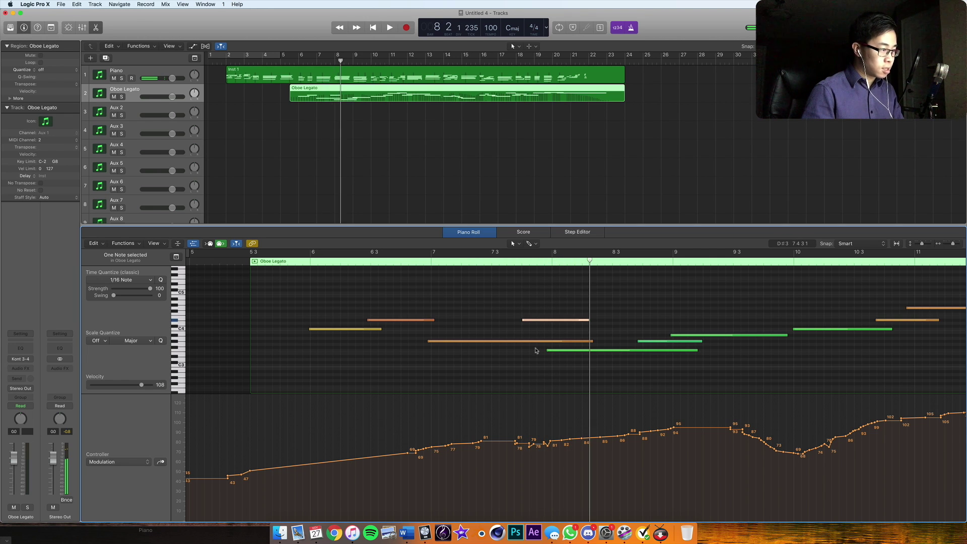
pyautogui.moveTo(532, 323); pyautogui.dragTo(528, 345)
pyautogui.doubleClick(298, 262)
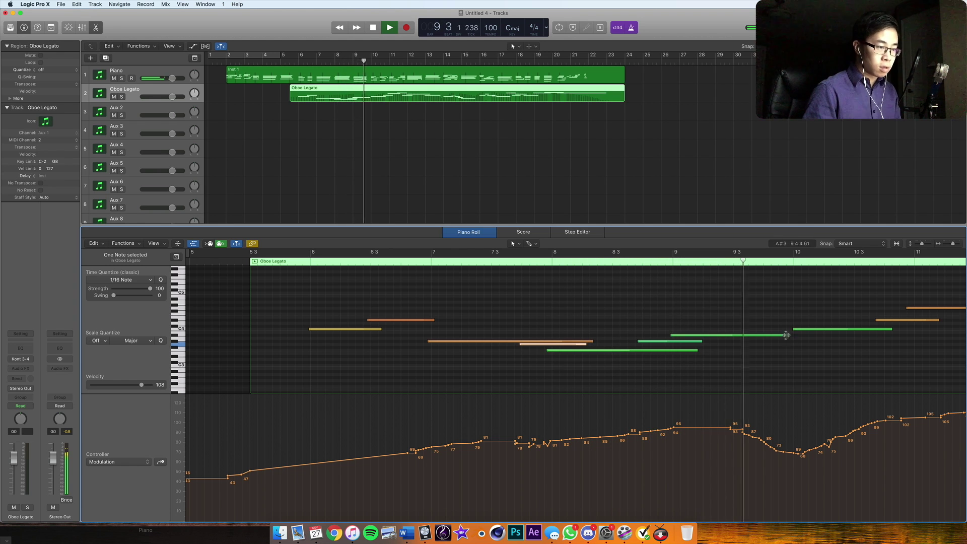
# Shorten the bar 9 oboe note to about beat 4 and the long bar 7 note to about beat 4, then listen to the phrase
pyautogui.moveTo(785, 337); pyautogui.dragTo(772, 340)
pyautogui.moveTo(592, 343); pyautogui.dragTo(532, 342)
pyautogui.click(532, 262)
pyautogui.press('space')
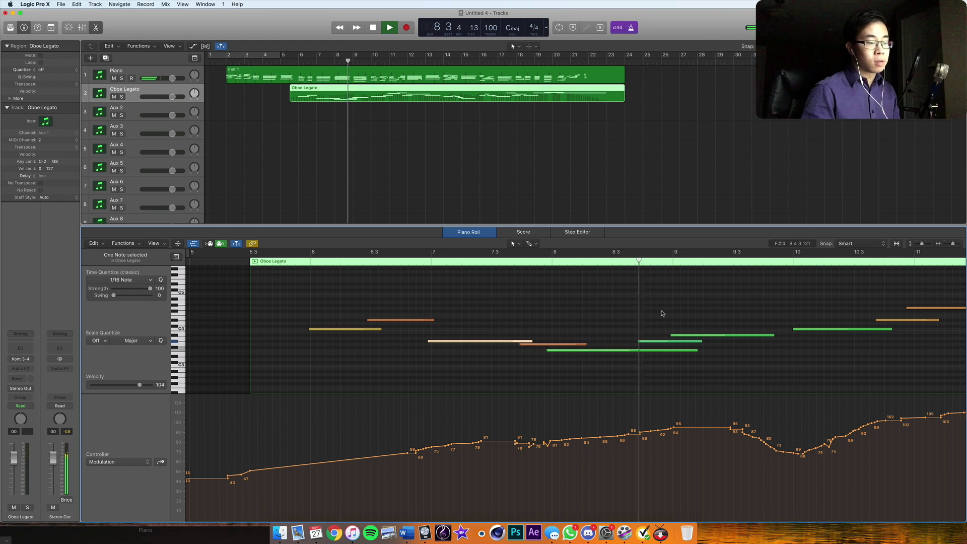
pyautogui.press('XF86AudioLowerVolume')
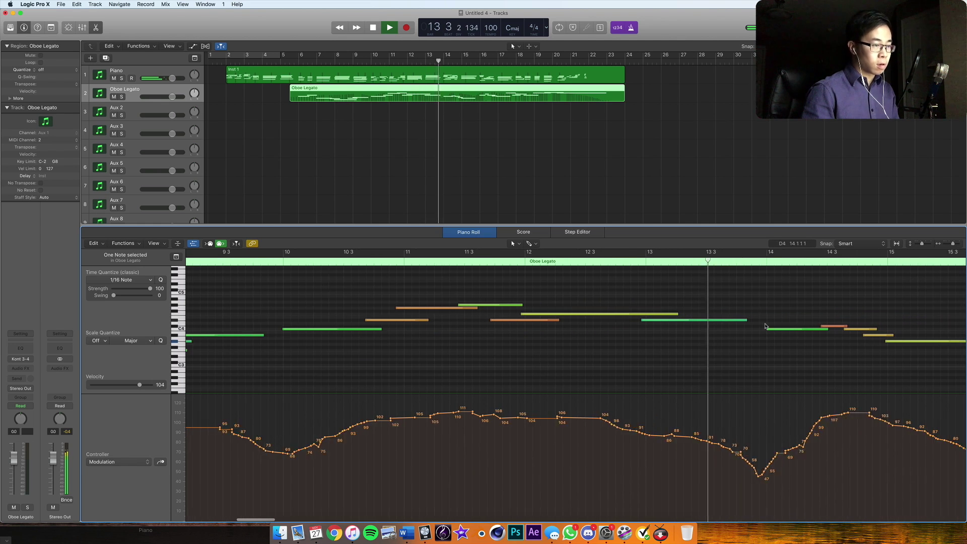
# Shorten the bar 13 oboe note to about beat 4 and shift the three short notes in bar 14 about half a beat earlier
pyautogui.moveTo(723, 321); pyautogui.dragTo(711, 324)
pyautogui.click(598, 253)
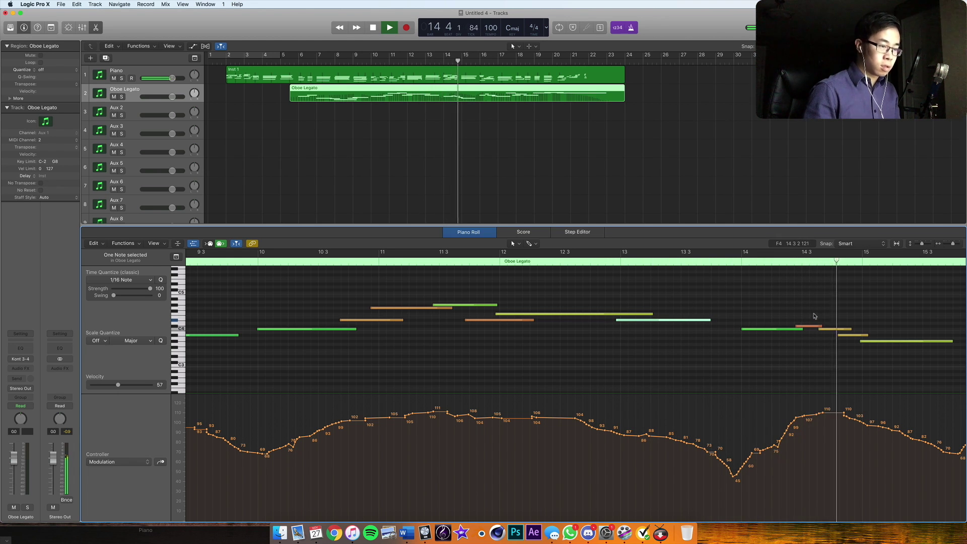
pyautogui.press('space')
pyautogui.moveTo(810, 316); pyautogui.dragTo(792, 333)
pyautogui.doubleClick(731, 264)
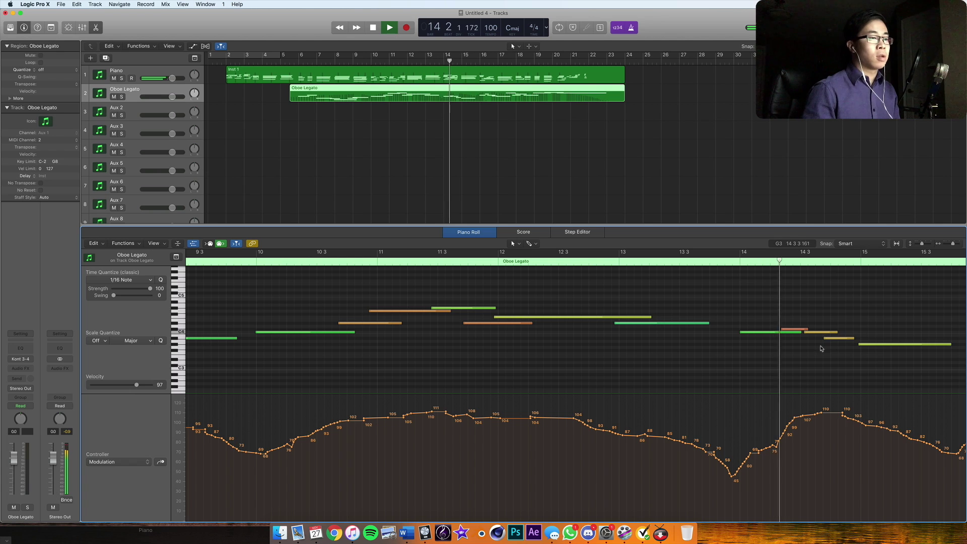
# Nudge the first two oboe notes of bar 14 slightly earlier
pyautogui.press('space')
pyautogui.moveTo(795, 329); pyautogui.dragTo(790, 330)
pyautogui.doubleClick(724, 264)
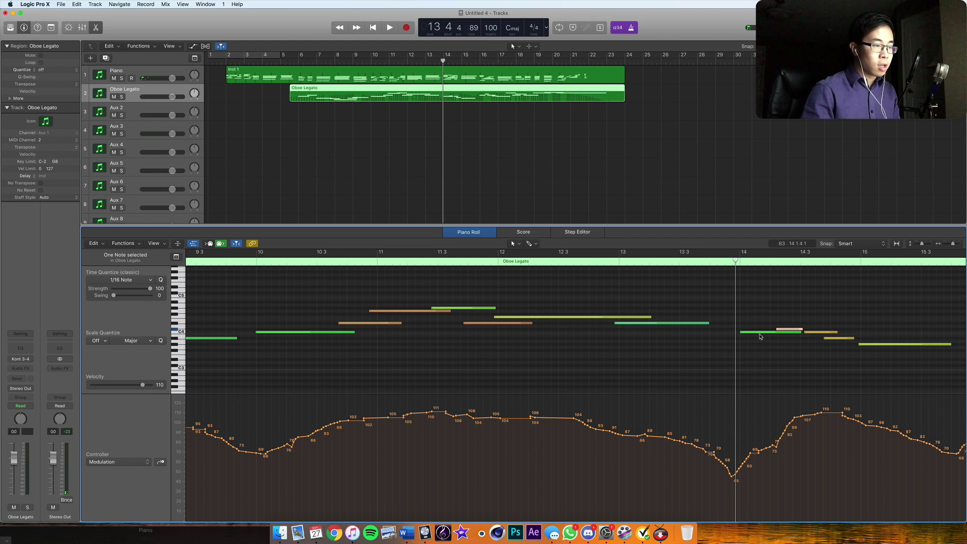
pyautogui.moveTo(746, 333); pyautogui.dragTo(742, 333)
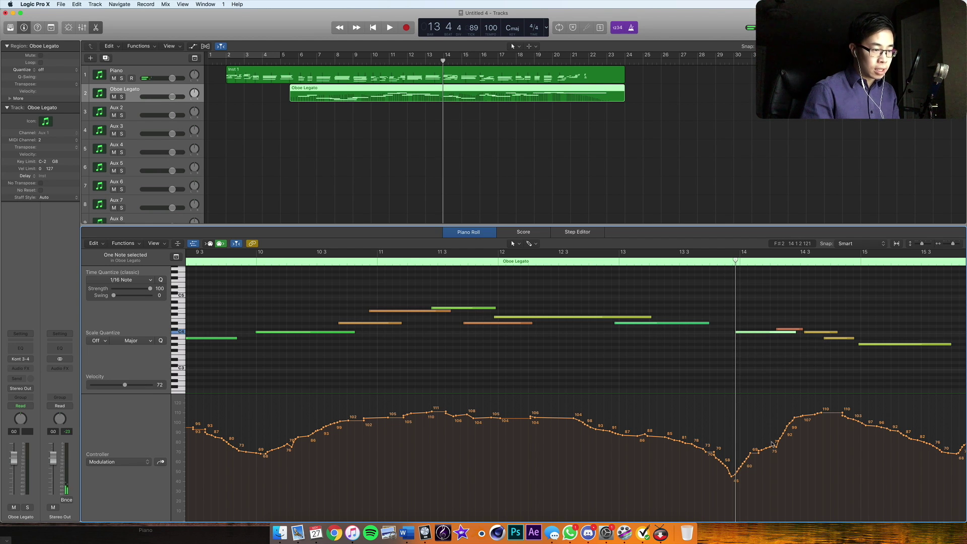
# Redraw the modulation from about bar 13 beat 4 to bar 14 beat 2 as a straight rise and audition it
pyautogui.moveTo(782, 438); pyautogui.dragTo(722, 456)
pyautogui.press('space')
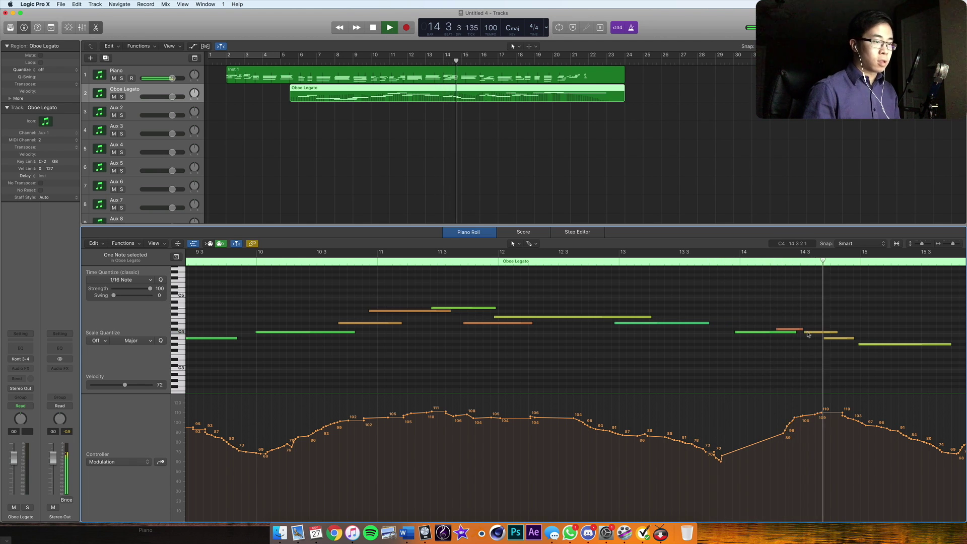
pyautogui.press('space')
# Start the third oboe note of bar 14 earlier, shorten the end of the bar's first note, and play on from there
pyautogui.moveTo(804, 334); pyautogui.dragTo(790, 335)
pyautogui.moveTo(793, 334); pyautogui.dragTo(778, 336)
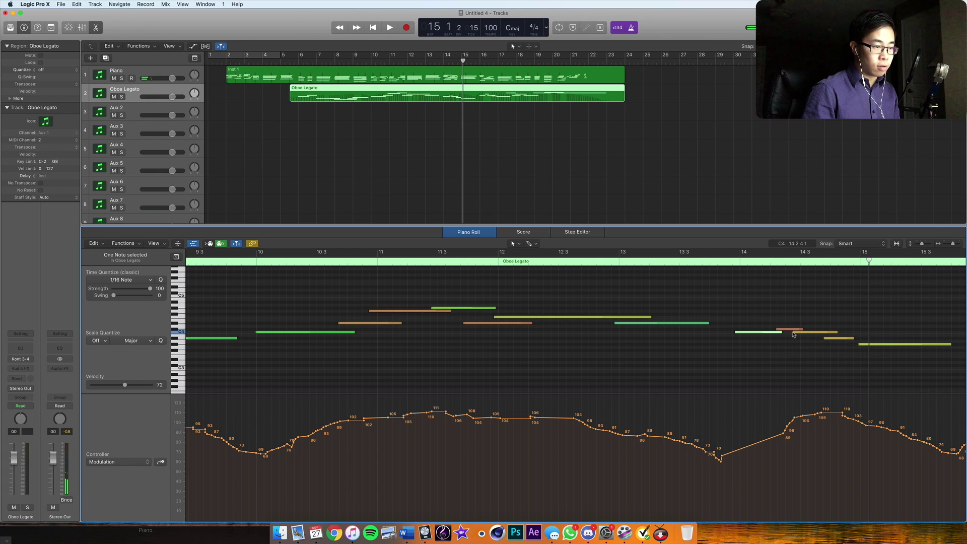
pyautogui.click(793, 333)
pyautogui.press('space')
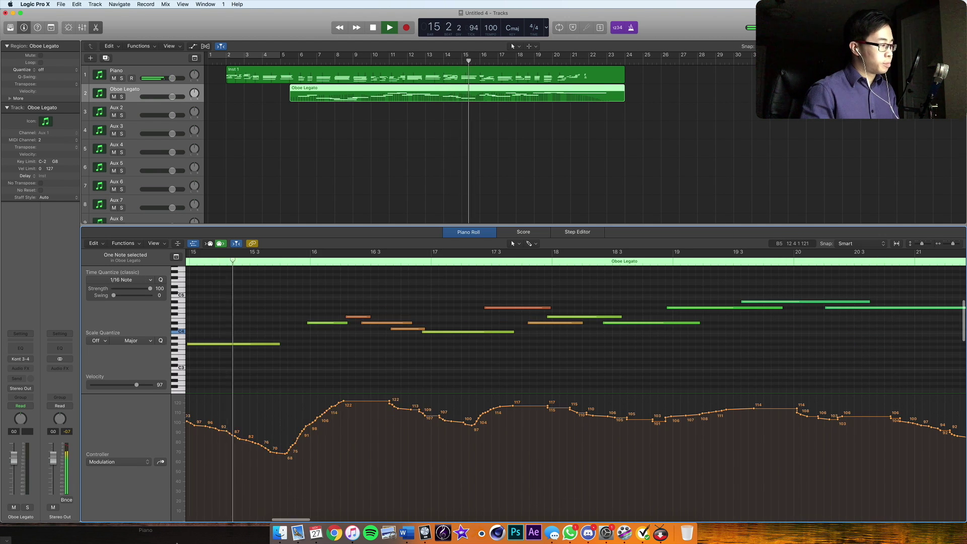
# Show the Kontakt plug-in window, stop playback and park the window clear of the oboe notes
pyautogui.press('v')
pyautogui.press('space')
pyautogui.moveTo(388, 250); pyautogui.dragTo(217, 432)
# Extend the bar 15 oboe note to bar 16, redraw the modulation beneath it as a straight-sided dip rising to 107, and replay
pyautogui.hscroll(-5, 457, 344)
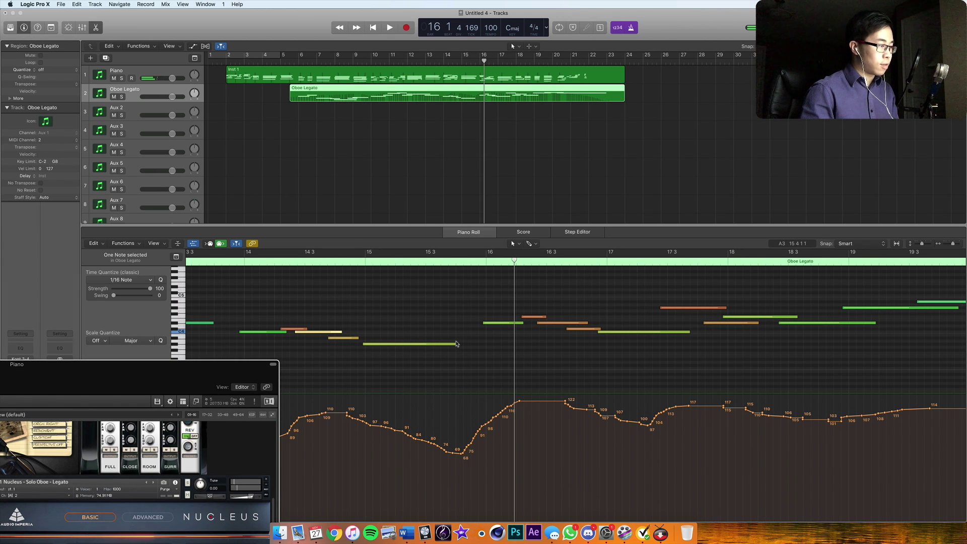
pyautogui.moveTo(457, 346); pyautogui.dragTo(489, 346)
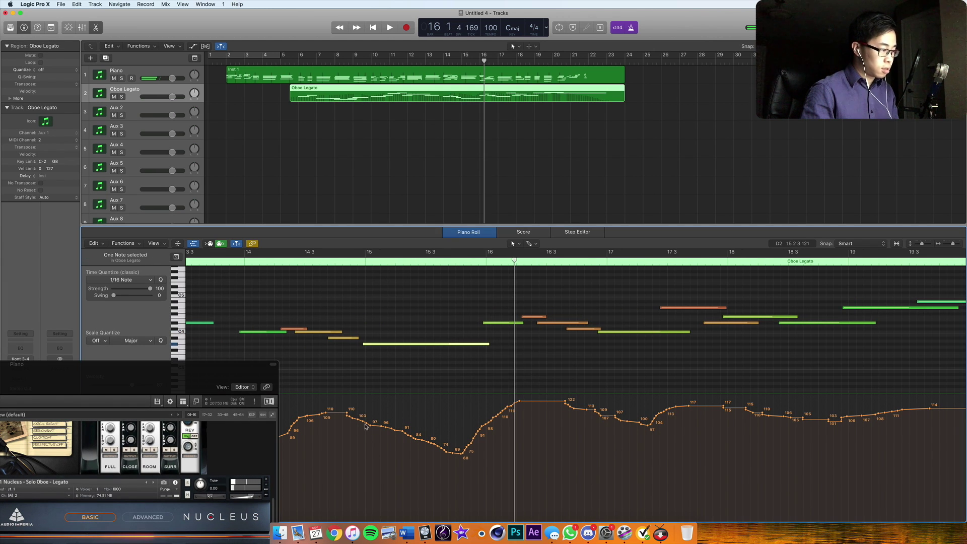
pyautogui.moveTo(375, 424)
pyautogui.mouseDown()
pyautogui.moveTo(458, 449)
pyautogui.moveTo(427, 437)
pyautogui.moveTo(466, 434)
pyautogui.moveTo(499, 414)
pyautogui.moveTo(440, 398)
pyautogui.mouseUp()
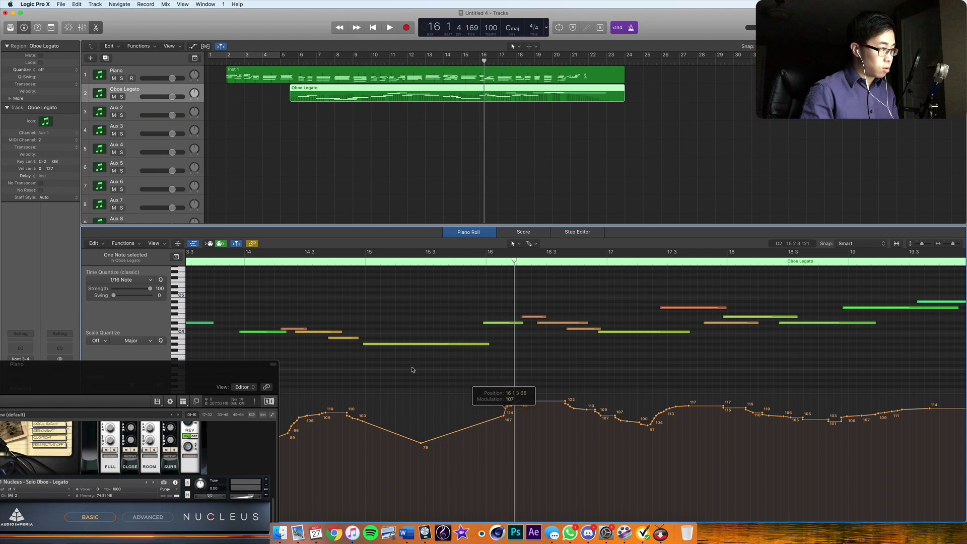
pyautogui.press('space')
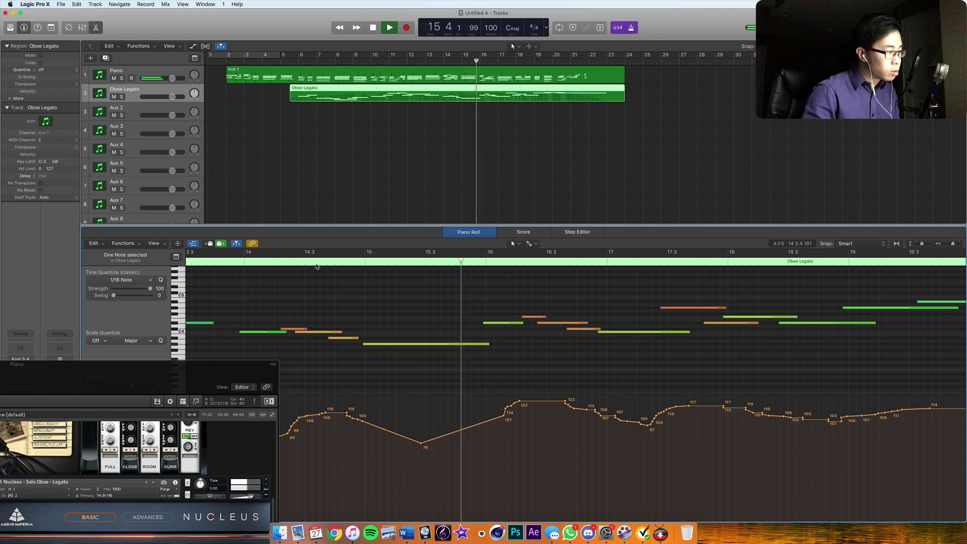
pyautogui.press('space')
pyautogui.press('space')
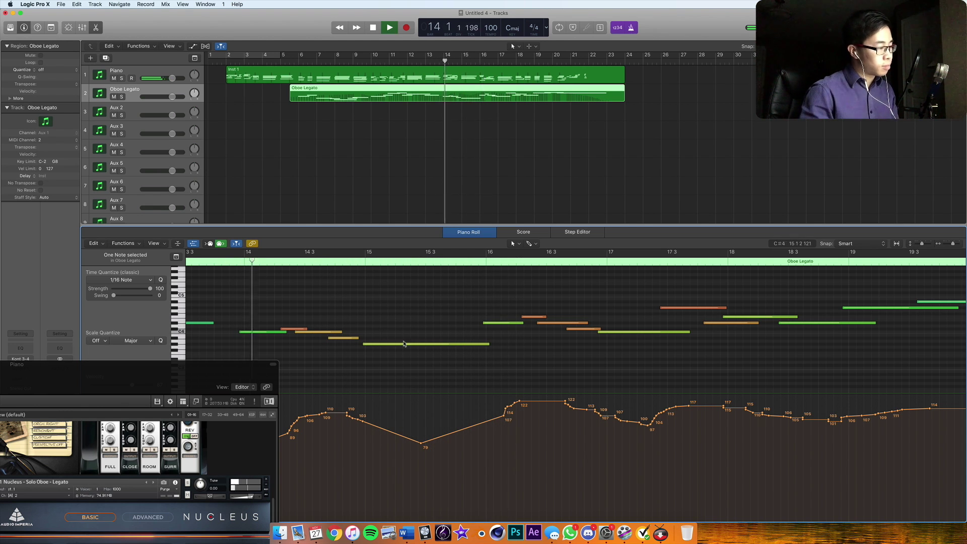
# Overlap the last bar 14 oboe note with the bar 15 note and pull the bar 15 note's end back before bar 16
pyautogui.click(358, 337)
pyautogui.press('space')
pyautogui.moveTo(358, 337)
pyautogui.mouseDown()
pyautogui.moveTo(375, 337)
pyautogui.moveTo(358, 346)
pyautogui.mouseUp()
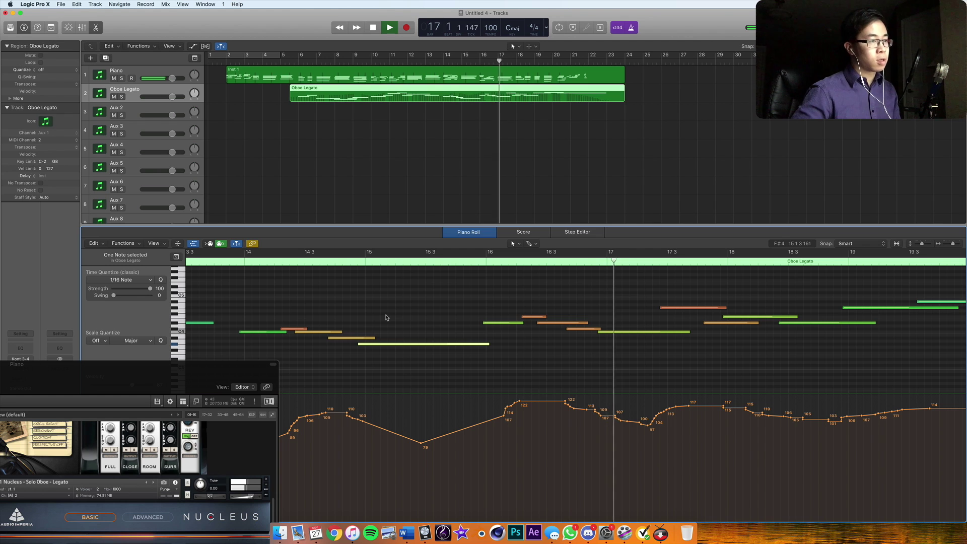
pyautogui.press('space')
pyautogui.moveTo(487, 344); pyautogui.dragTo(452, 358)
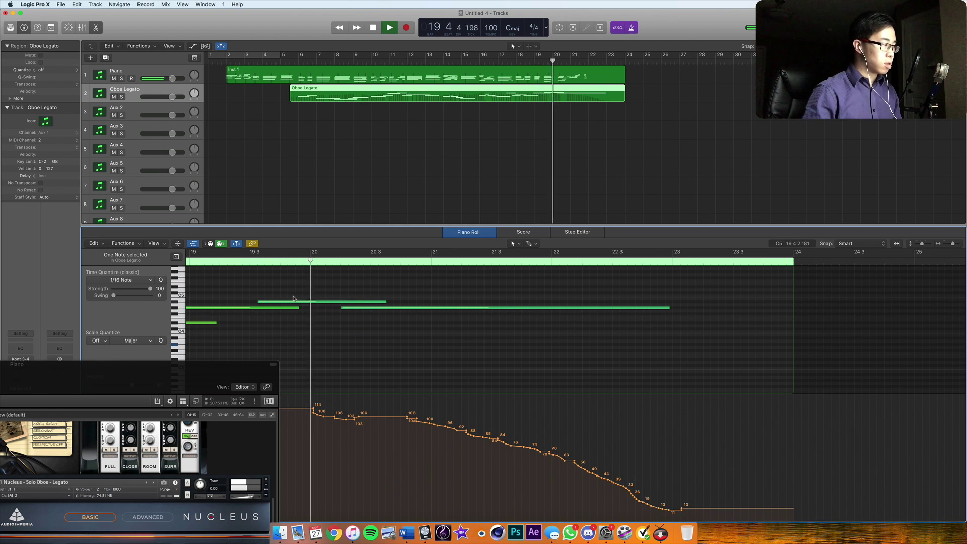
# Replay the oboe ending from about bar 18 beat 4 and show the piano region's notes in the Piano Roll
pyautogui.hscroll(-3, 293, 299)
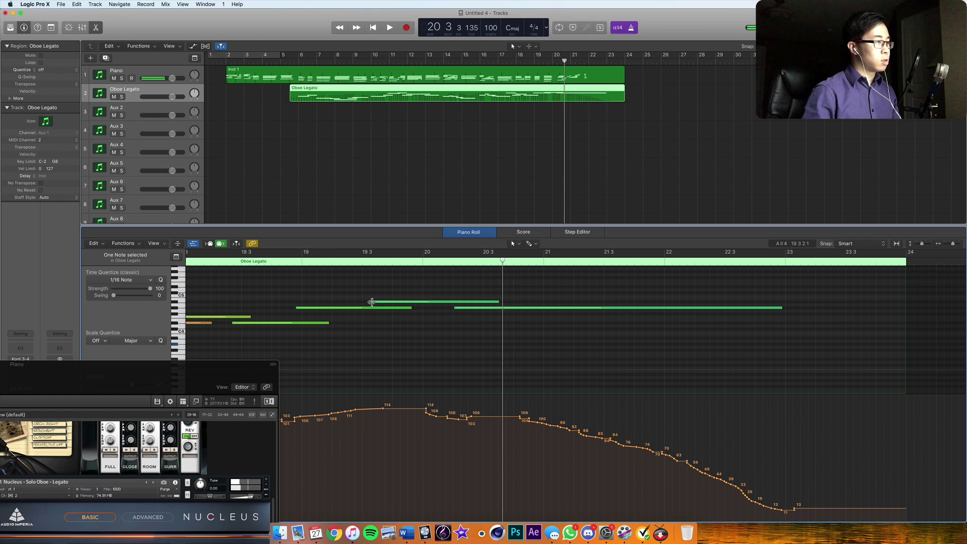
pyautogui.click(277, 262)
pyautogui.press('space')
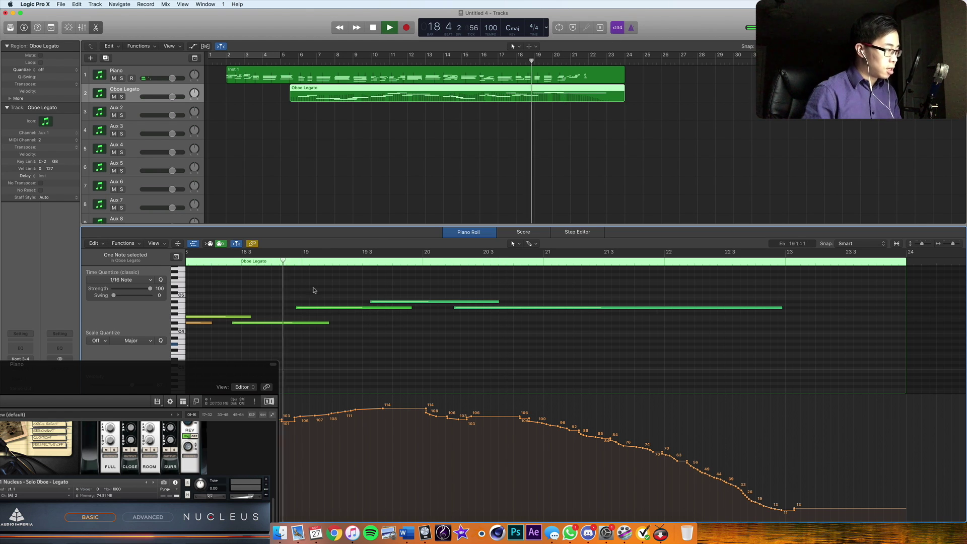
pyautogui.click(371, 303)
pyautogui.press('space')
pyautogui.click(534, 69)
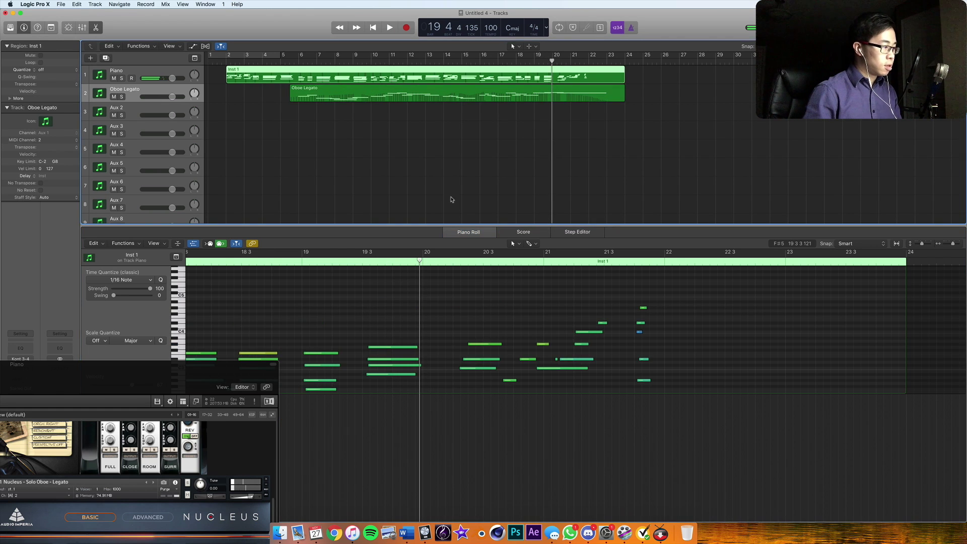
# Shift the seven-note piano chord at bar 19 beat 3 slightly later, lengthen the preceding five-note chord up to it, and replay the passage
pyautogui.scroll(-4, 398, 303)
pyautogui.moveTo(387, 376); pyautogui.dragTo(388, 286)
pyautogui.click(300, 261)
pyautogui.press('space')
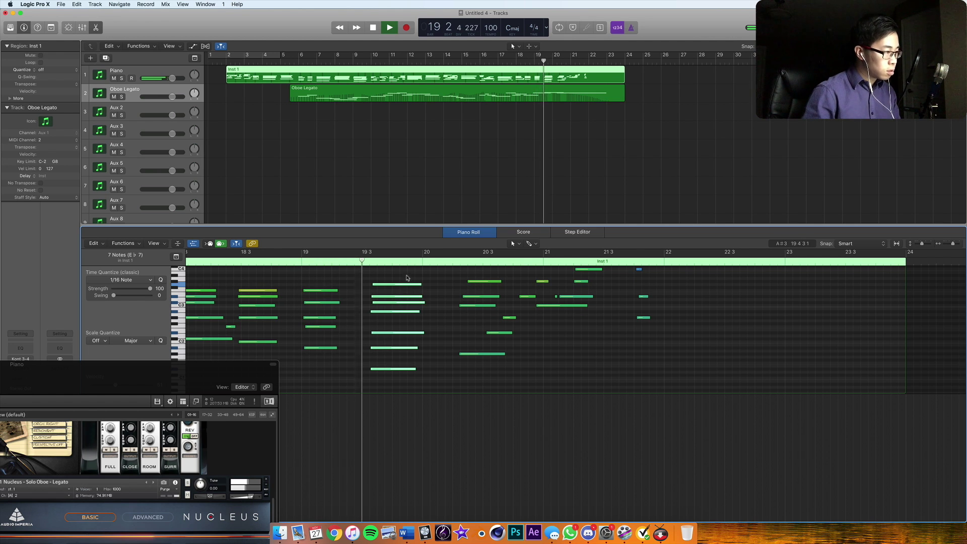
pyautogui.moveTo(392, 286); pyautogui.dragTo(395, 286)
pyautogui.press('space')
pyautogui.press('space')
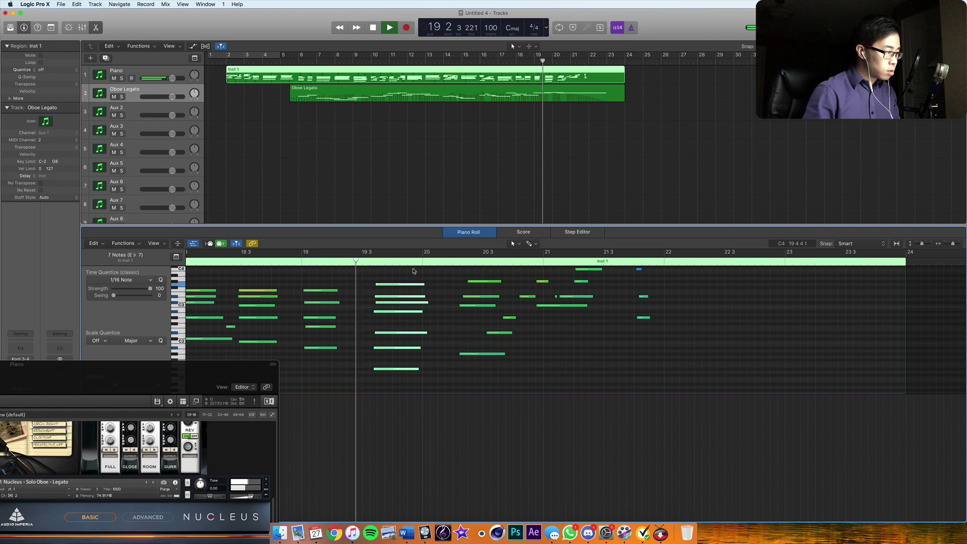
pyautogui.press('space')
pyautogui.moveTo(399, 284); pyautogui.dragTo(404, 285)
pyautogui.moveTo(339, 276); pyautogui.dragTo(371, 349)
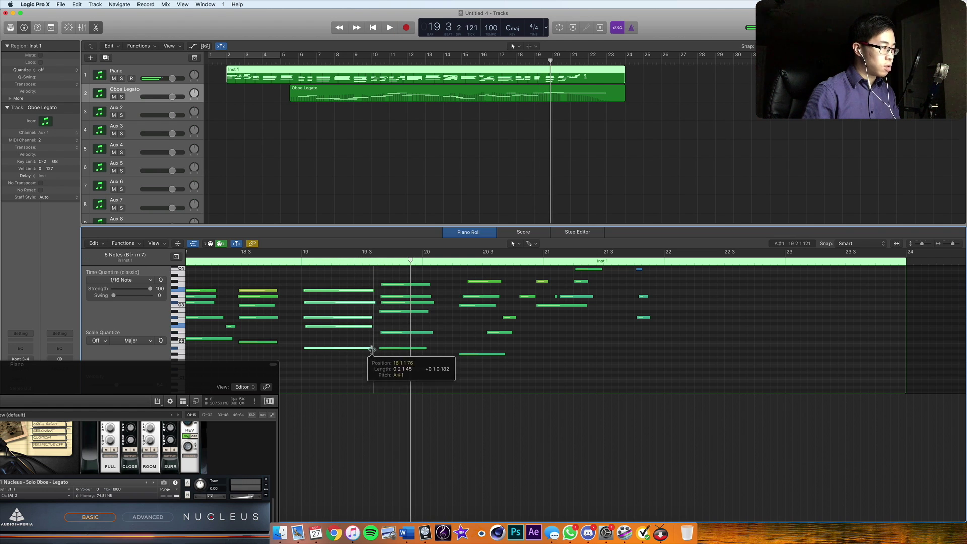
pyautogui.press('space')
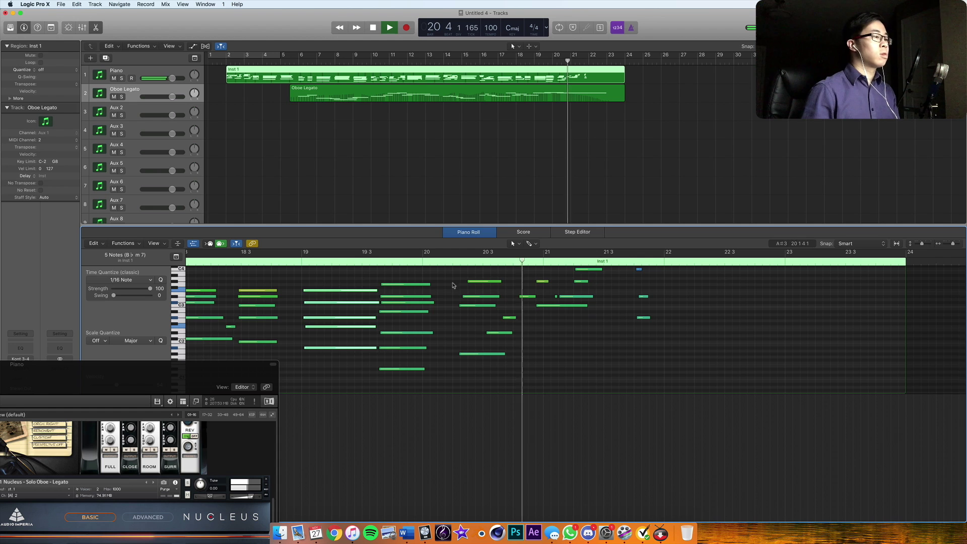
# Show the Oboe Legato region and replay the melody over the piano from bar 5 beat 4 to bar 20
pyautogui.scroll(3, 516, 297)
pyautogui.click(579, 94)
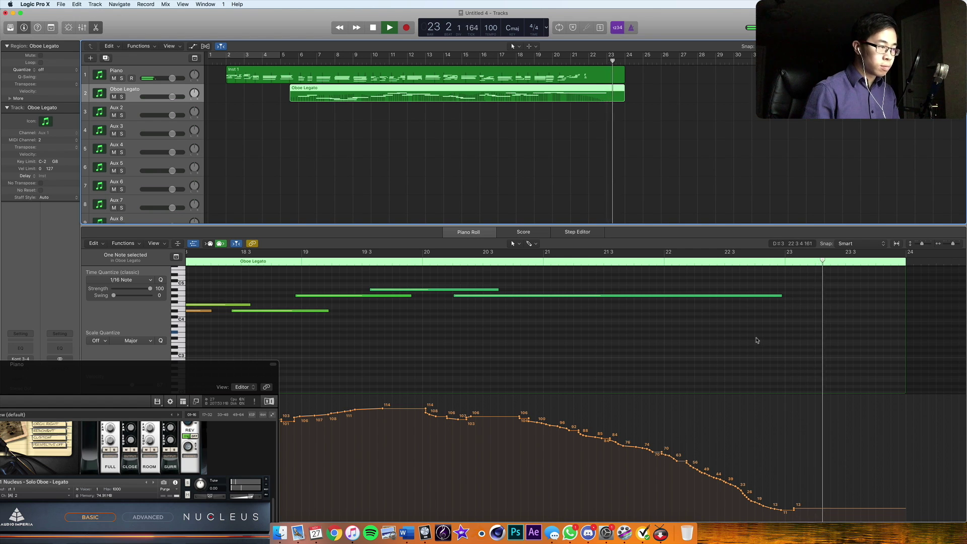
pyautogui.press('space')
pyautogui.click(295, 61)
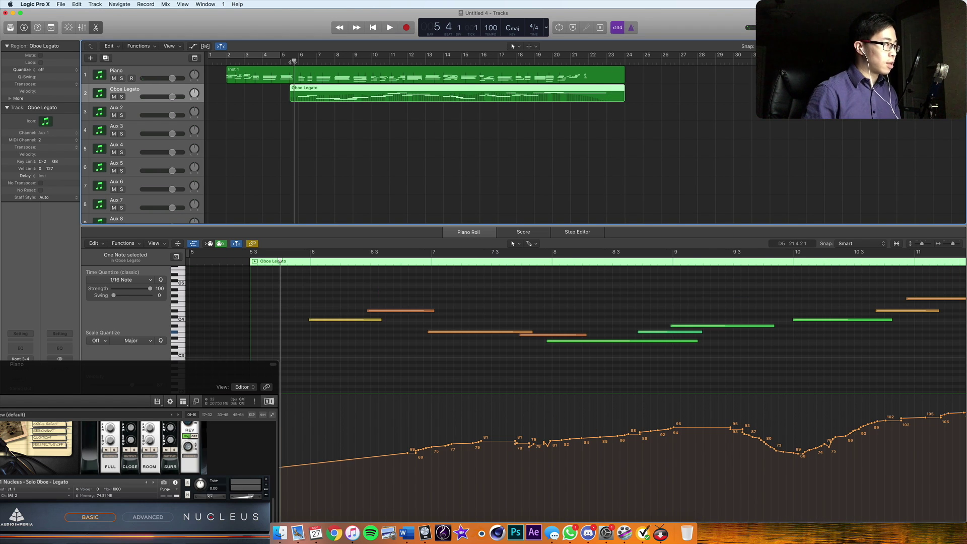
pyautogui.press('space')
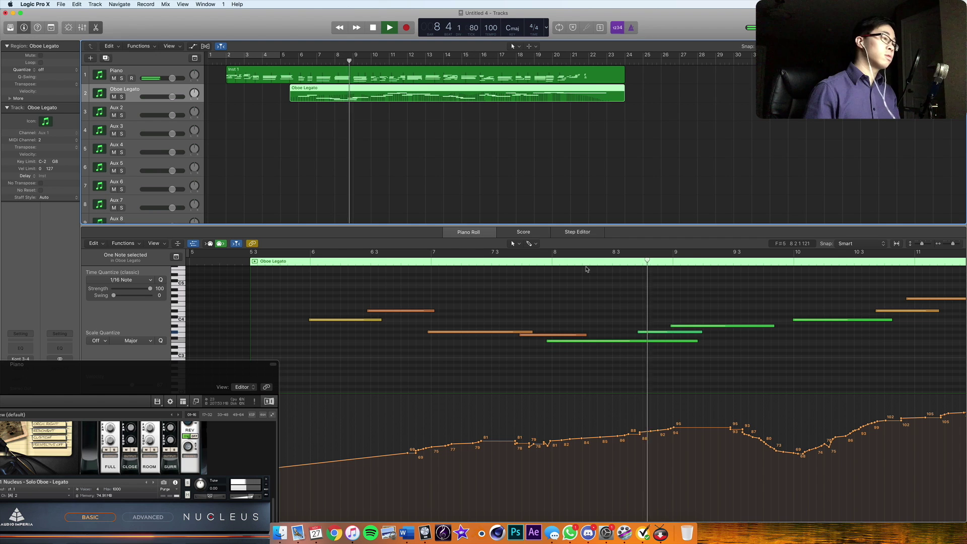
pyautogui.hscroll(5, 586, 270)
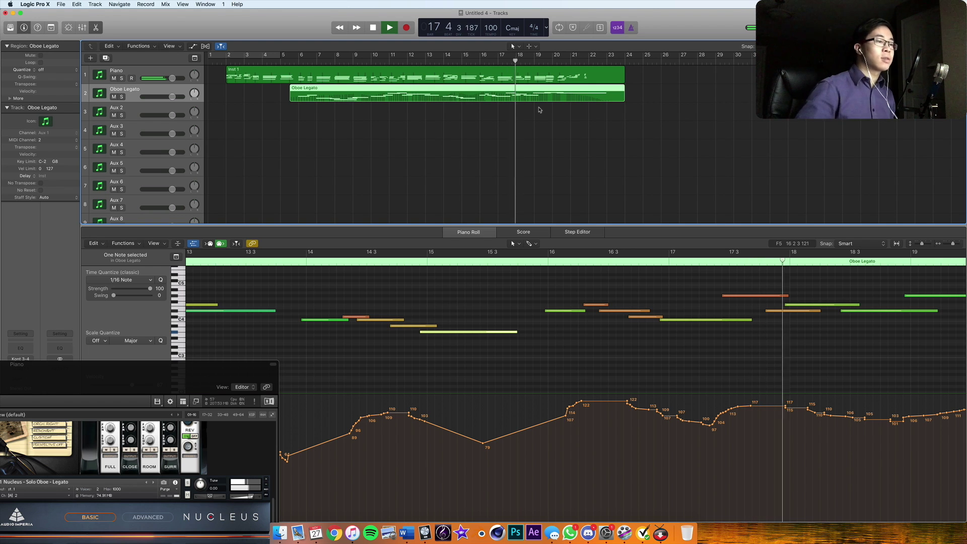
pyautogui.hscroll(2, 665, 354)
pyautogui.hscroll(6, 665, 354)
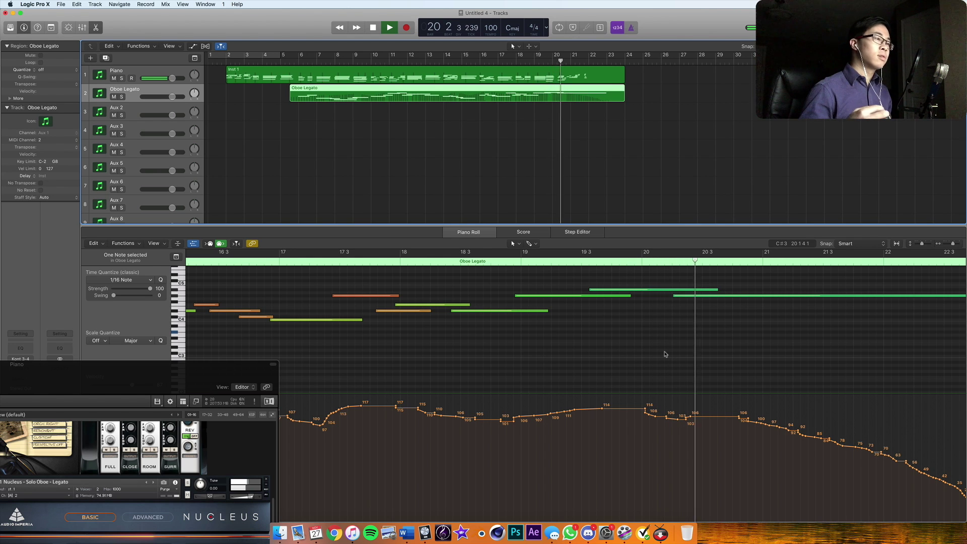
# Start the long final oboe note slightly later, just after bar 20 beat 2, checking the change with a replay
pyautogui.press('space')
pyautogui.moveTo(675, 295); pyautogui.dragTo(678, 298)
pyautogui.click(567, 261)
pyautogui.press('space')
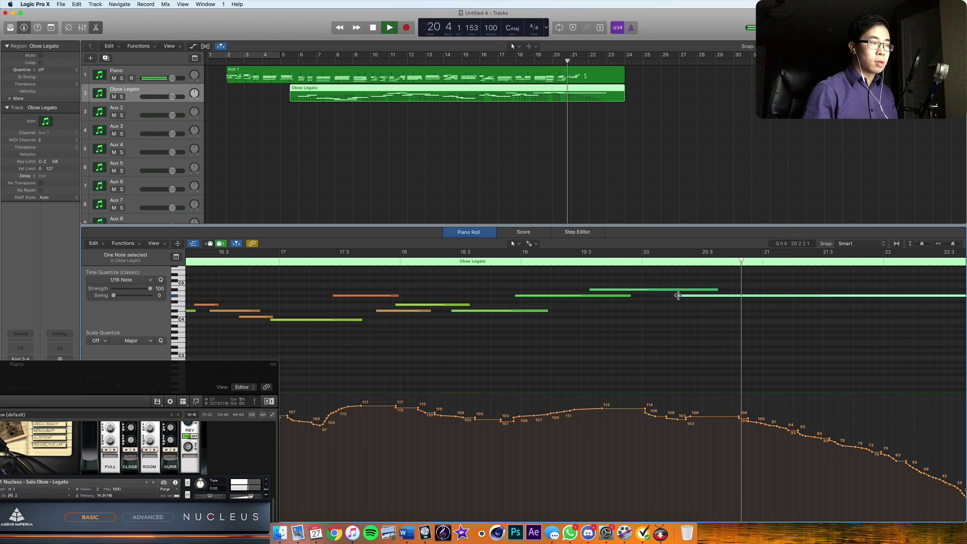
pyautogui.press('space')
pyautogui.moveTo(678, 296); pyautogui.dragTo(681, 297)
# Replace the oboe modulation after bar 20 with a straight fall from 114 to 0 just after bar 23, and replay the ending
pyautogui.moveTo(646, 411)
pyautogui.mouseDown()
pyautogui.moveTo(890, 471)
pyautogui.moveTo(963, 519)
pyautogui.mouseUp()
pyautogui.doubleClick(465, 258)
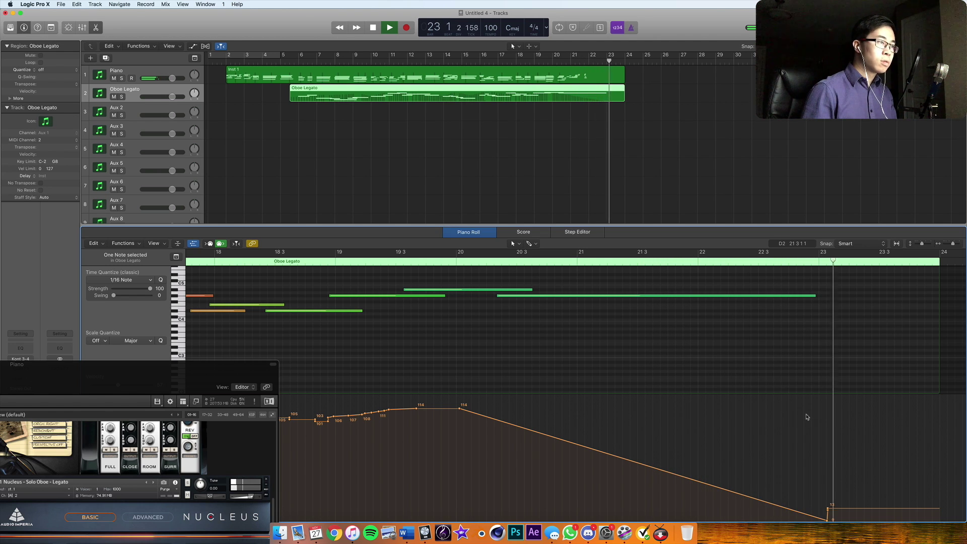
pyautogui.press('space')
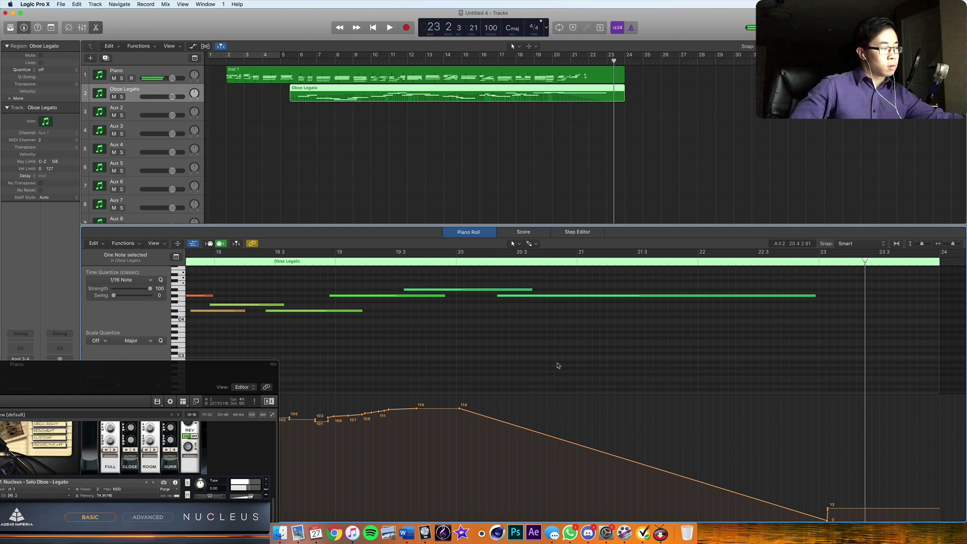
# Bring the Kontakt window into full view and load 01 Nucleus - Solo French Horn - Legato from the Nucleus soloist patches
pyautogui.doubleClick(275, 372)
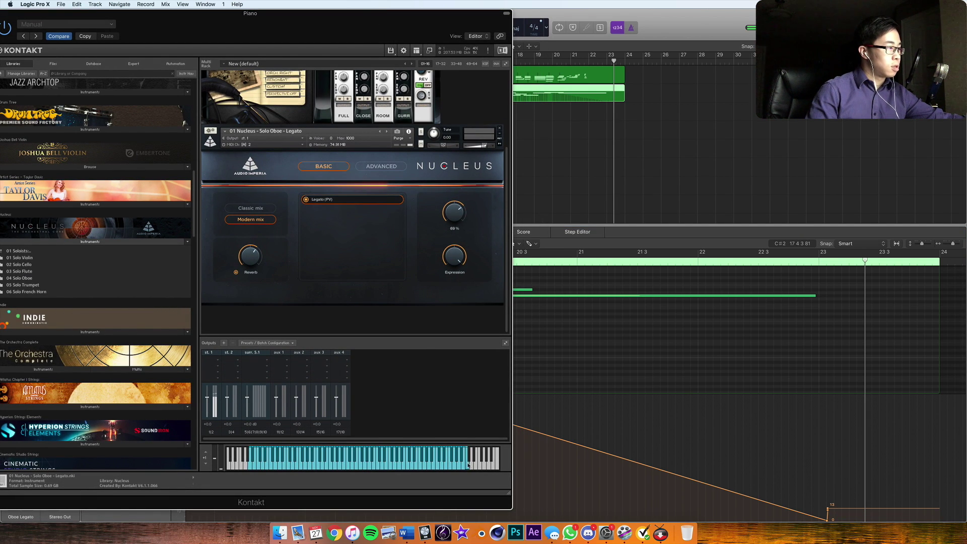
pyautogui.click(417, 143)
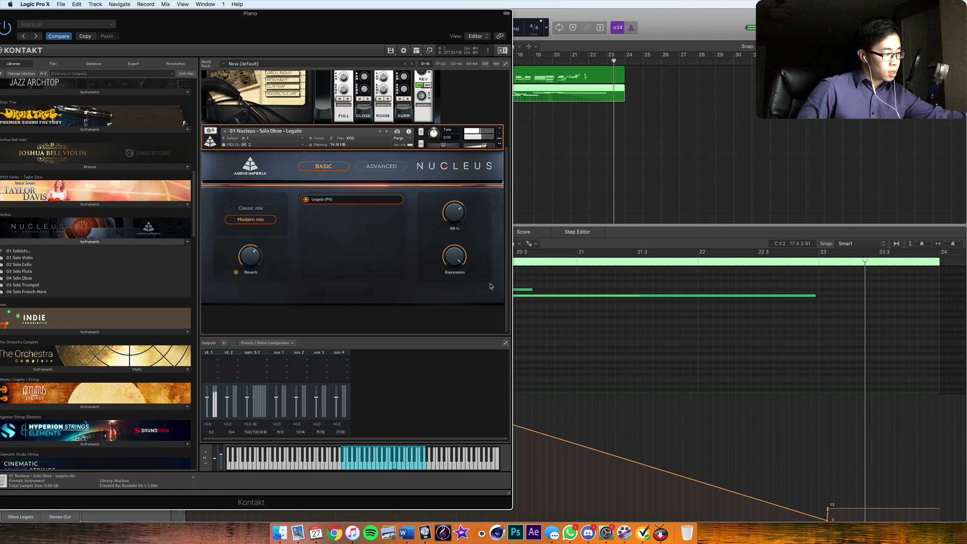
pyautogui.moveTo(388, 33); pyautogui.dragTo(663, 61)
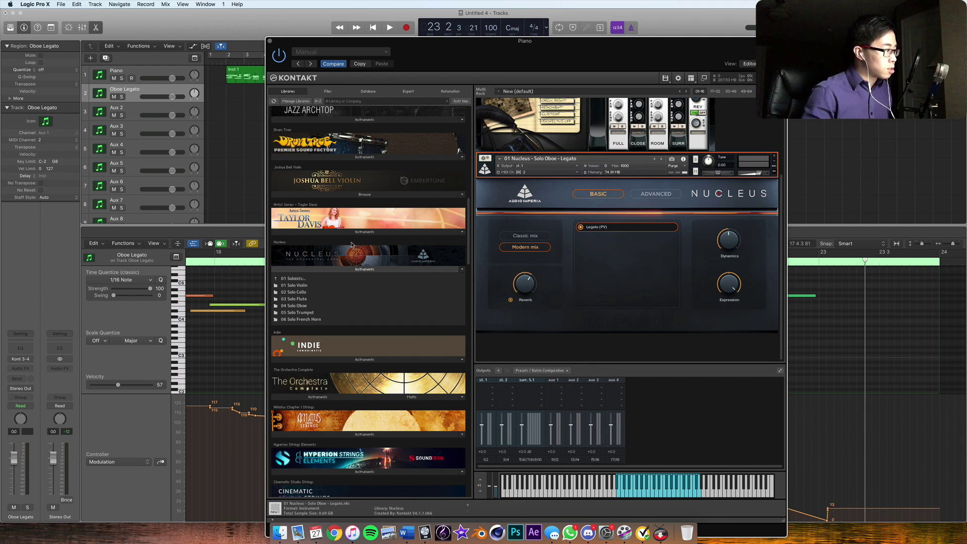
pyautogui.click(305, 279)
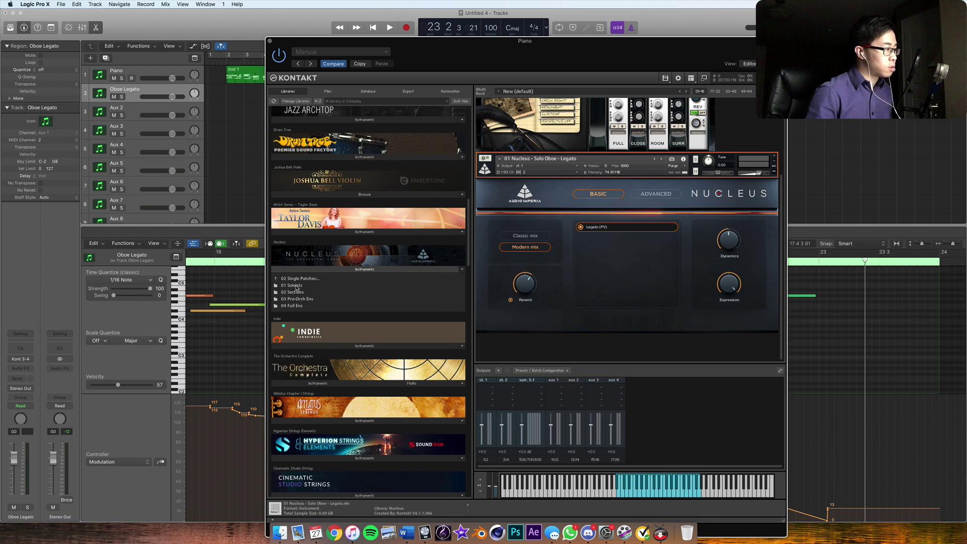
pyautogui.click(295, 286)
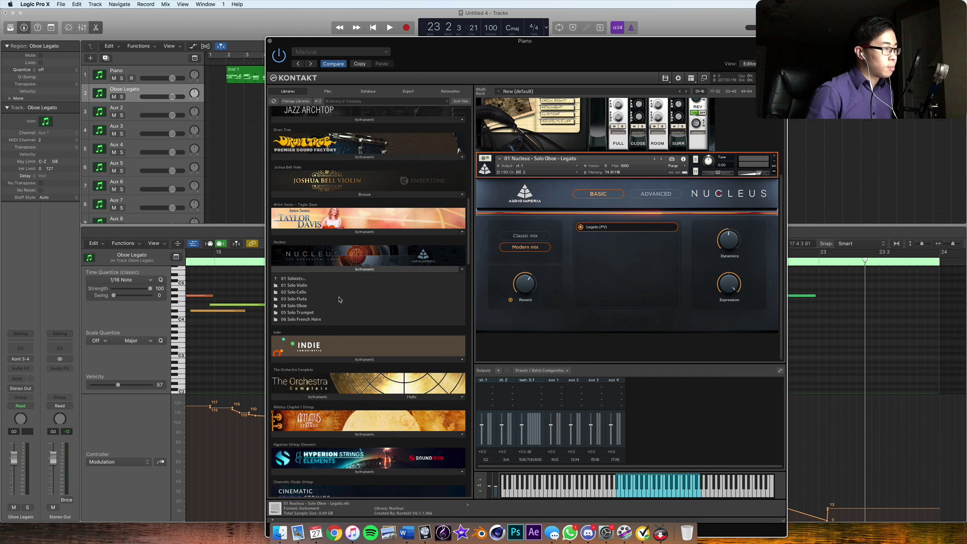
pyautogui.click(311, 320)
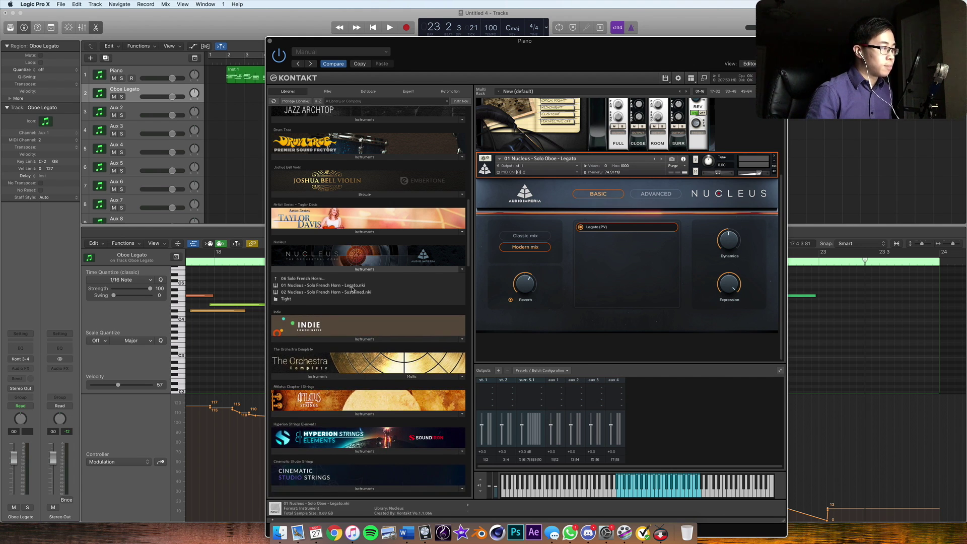
pyautogui.doubleClick(323, 286)
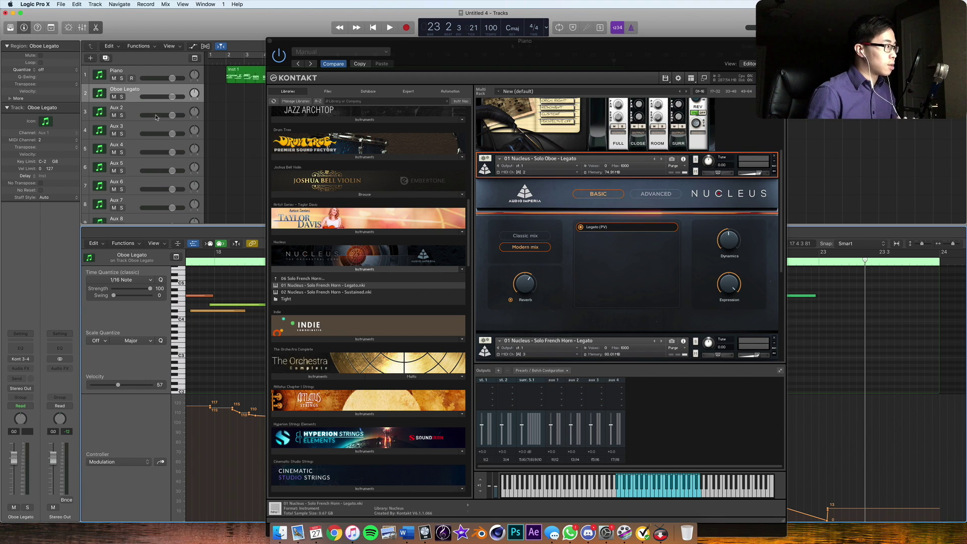
# Rename the Aux 2 track French Horn Legato and bring the horn instrument into view in the Kontakt rack
pyautogui.click(120, 110)
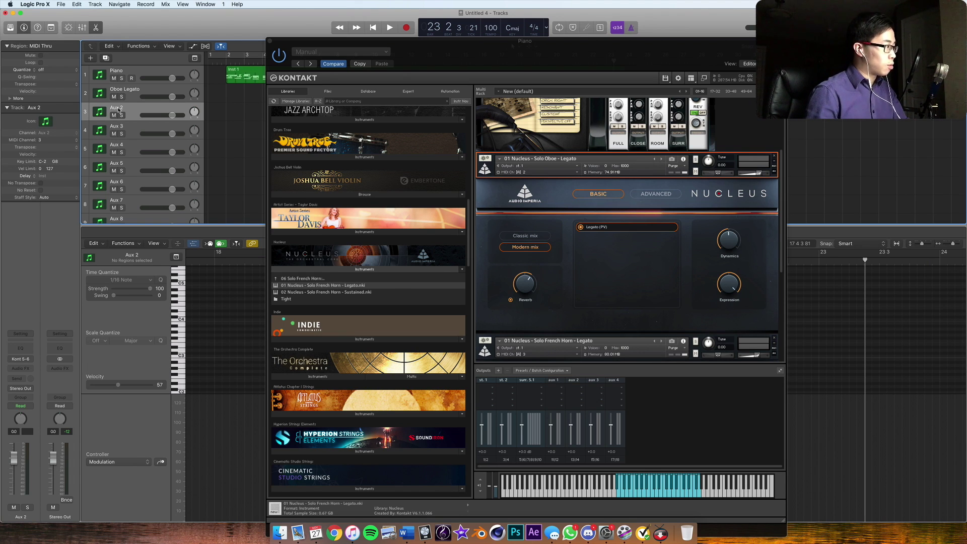
pyautogui.doubleClick(118, 108)
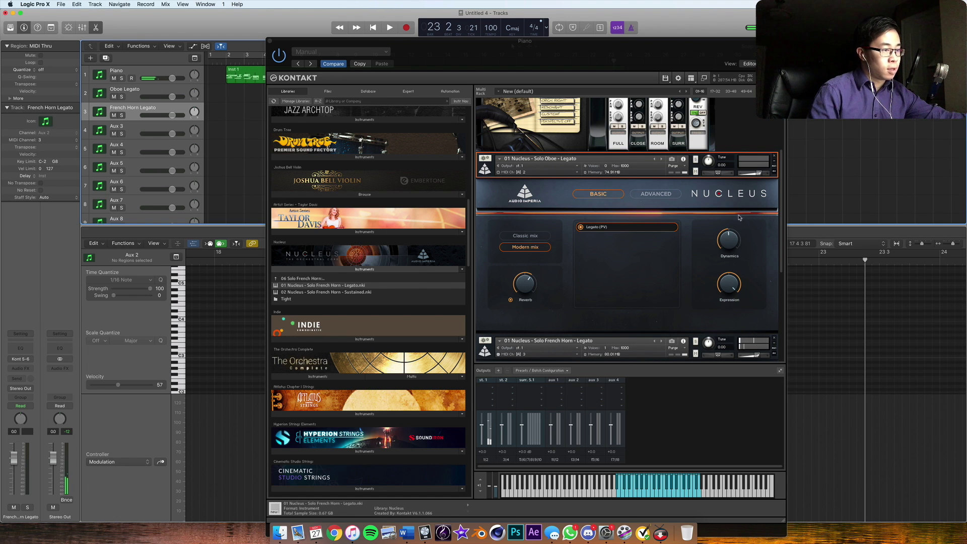
pyautogui.scroll(-2, 739, 218)
pyautogui.scroll(5, 635, 100)
pyautogui.click(695, 121)
pyautogui.scroll(-8, 711, 146)
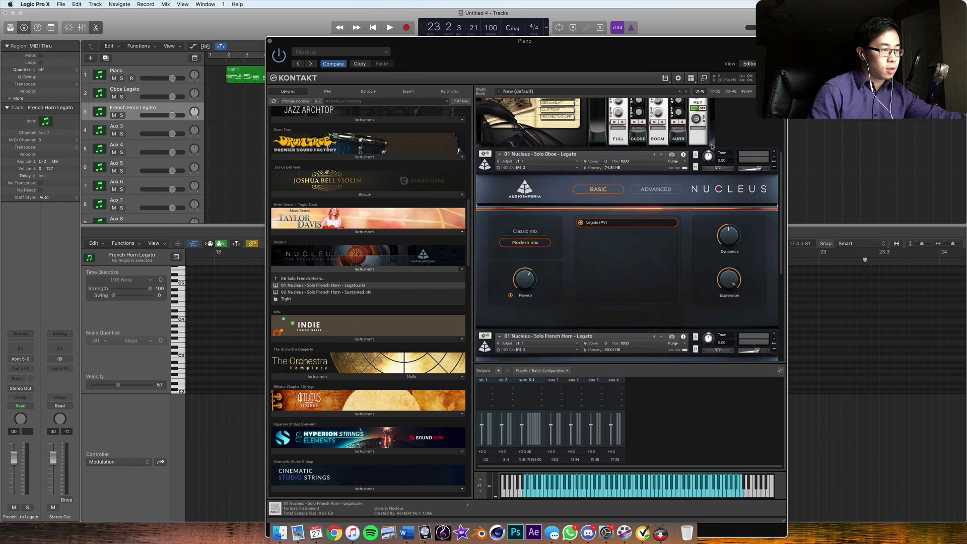
# Move the Kontakt window clear of the tracks, play from before bar 5, and start the first oboe note slightly earlier
pyautogui.moveTo(560, 40); pyautogui.dragTo(542, 167)
pyautogui.click(277, 60)
pyautogui.press('space')
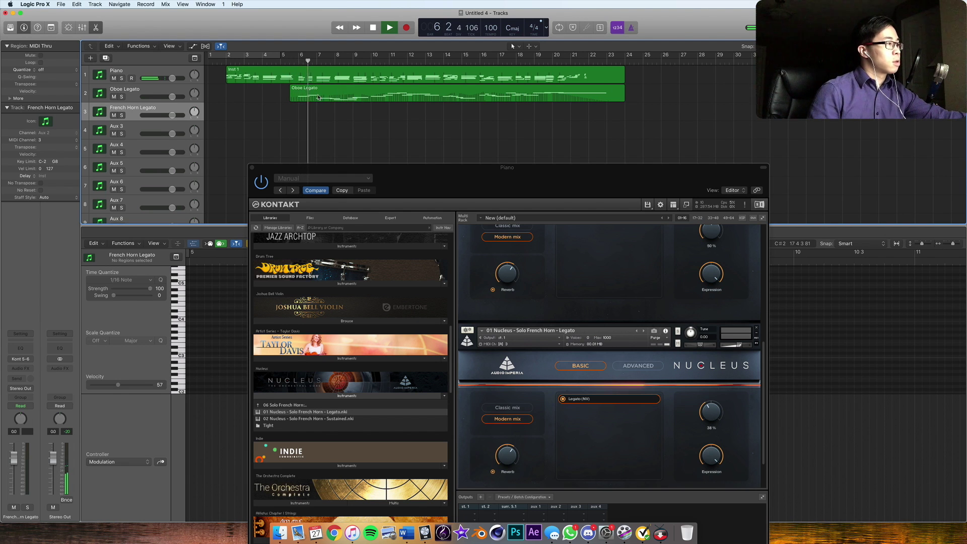
pyautogui.doubleClick(319, 98)
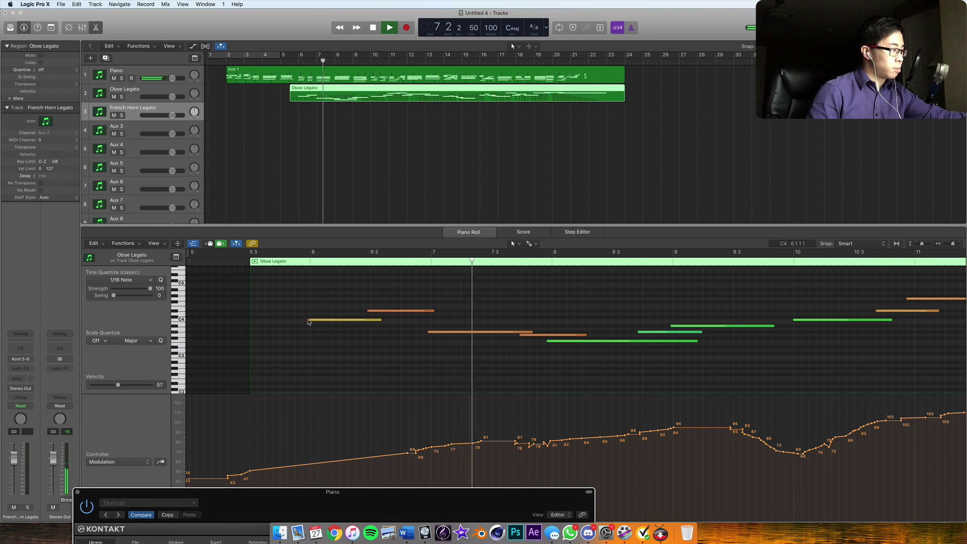
pyautogui.click(309, 320)
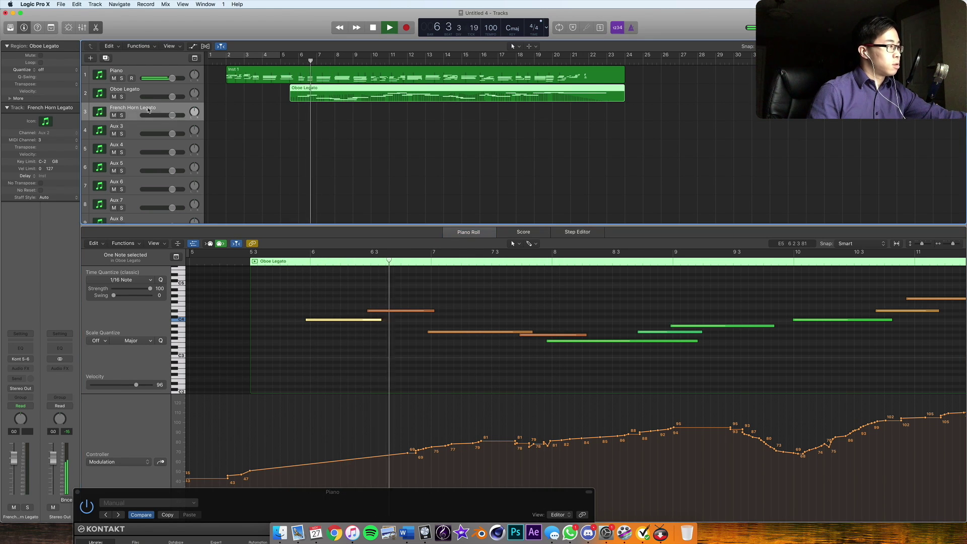
# Record a melody on the French Horn Legato track alongside the piano and oboe, starting from bar 5 and stopping after bar 23
pyautogui.click(316, 124)
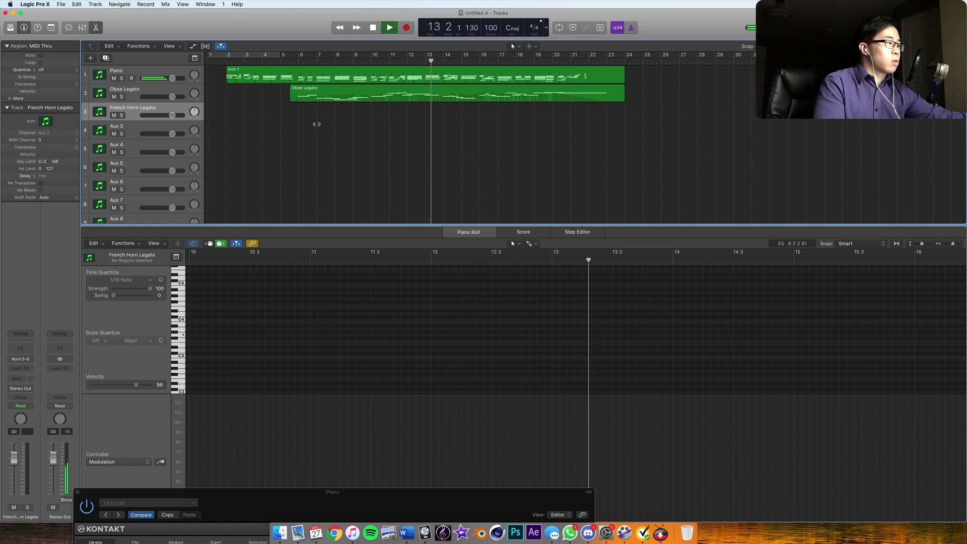
pyautogui.click(327, 59)
pyautogui.press('space')
pyautogui.click(294, 61)
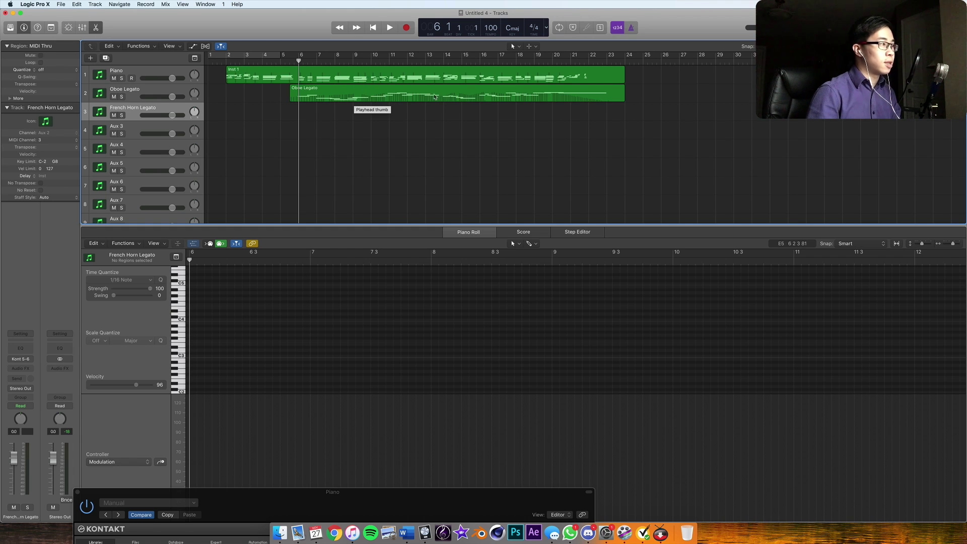
pyautogui.moveTo(298, 65); pyautogui.dragTo(292, 62)
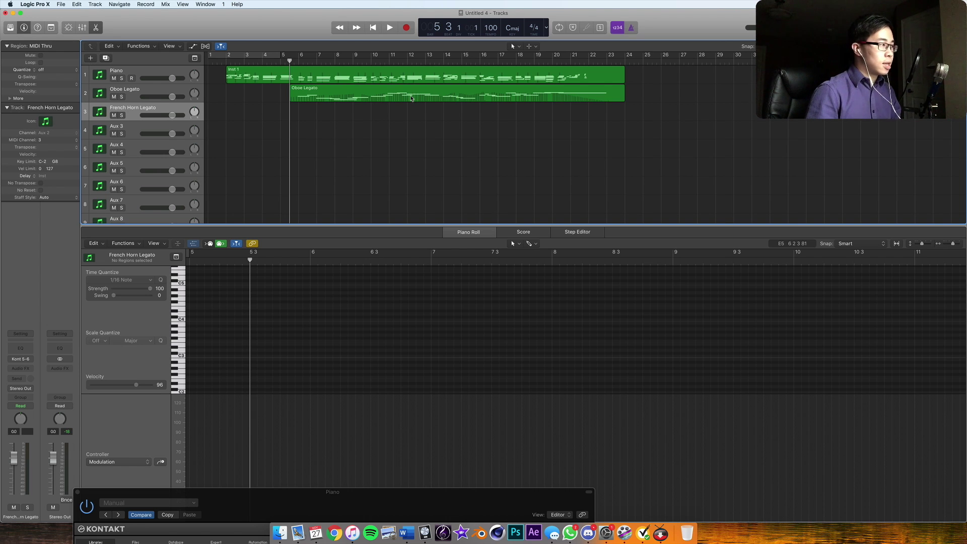
pyautogui.click(281, 61)
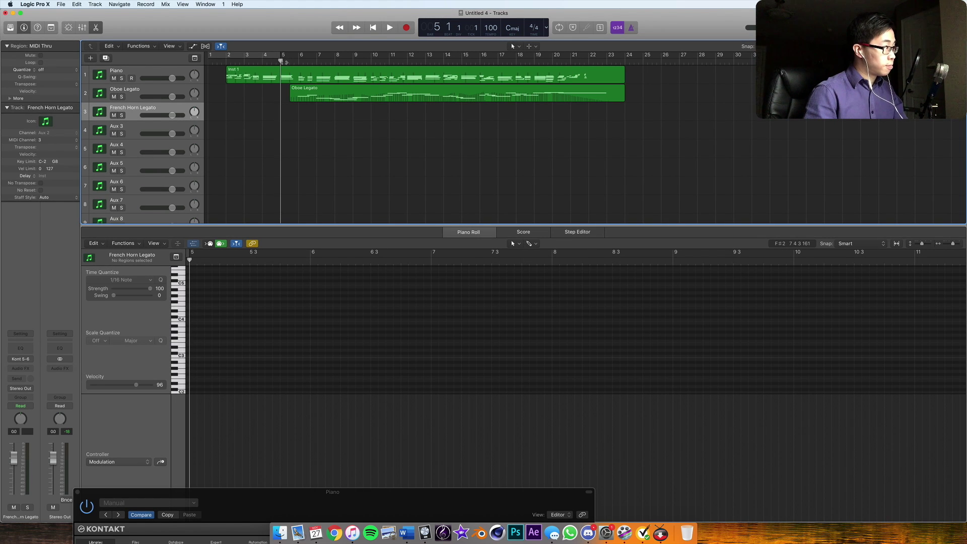
pyautogui.press('space')
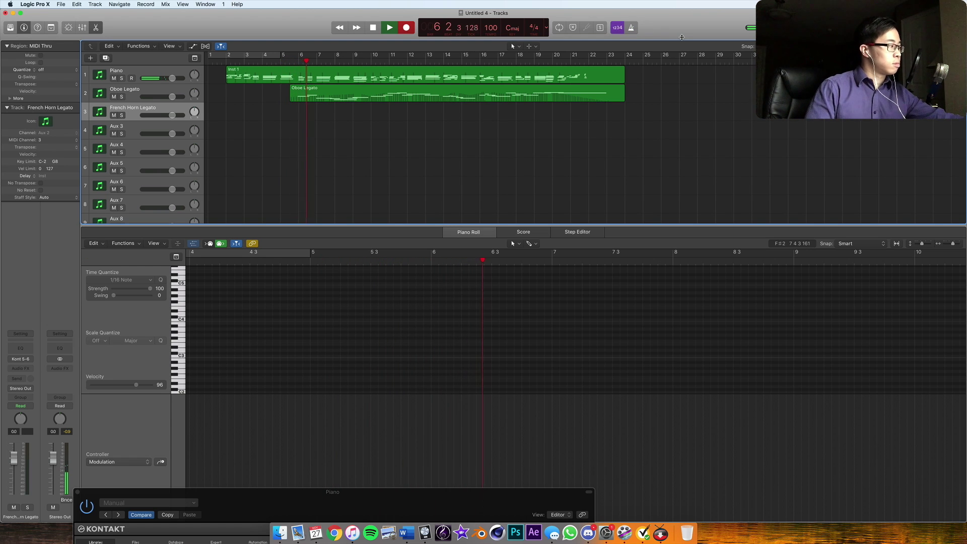
pyautogui.press('r')
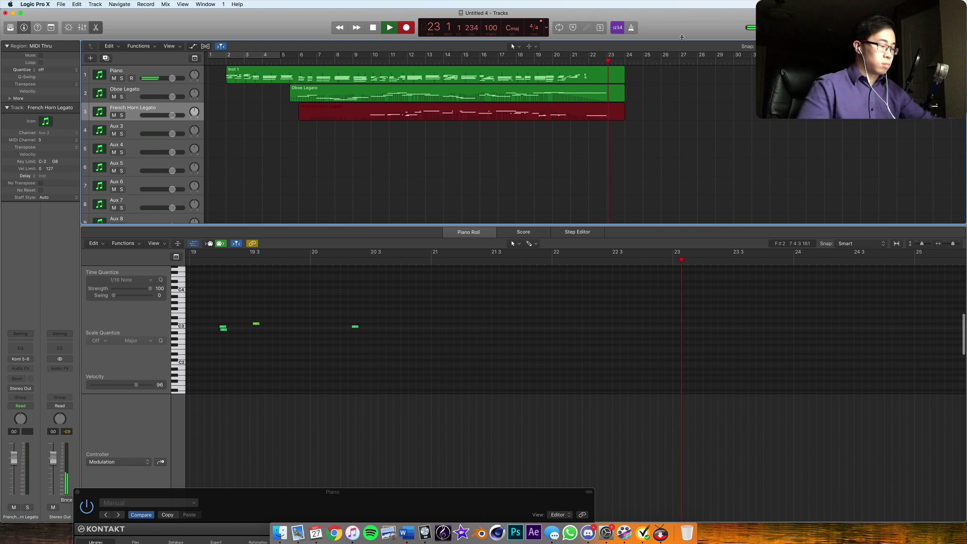
pyautogui.press('space')
# Play the recorded French horn part from just before bar 10 and review its notes and modulation in the Piano Roll through bar 17
pyautogui.doubleClick(371, 62)
pyautogui.hscroll(-2, 470, 279)
pyautogui.hscroll(-2, 470, 278)
pyautogui.hscroll(-2, 519, 277)
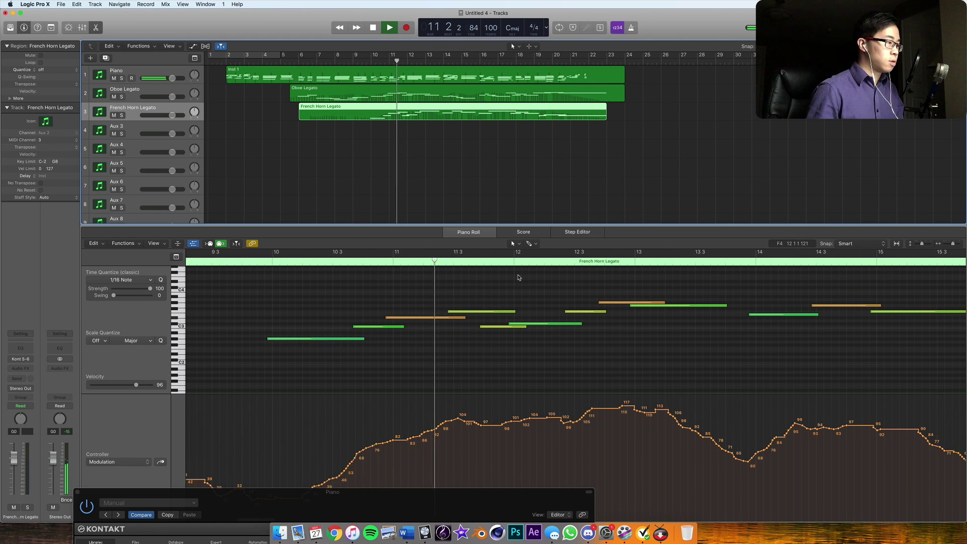
pyautogui.hscroll(3, 519, 277)
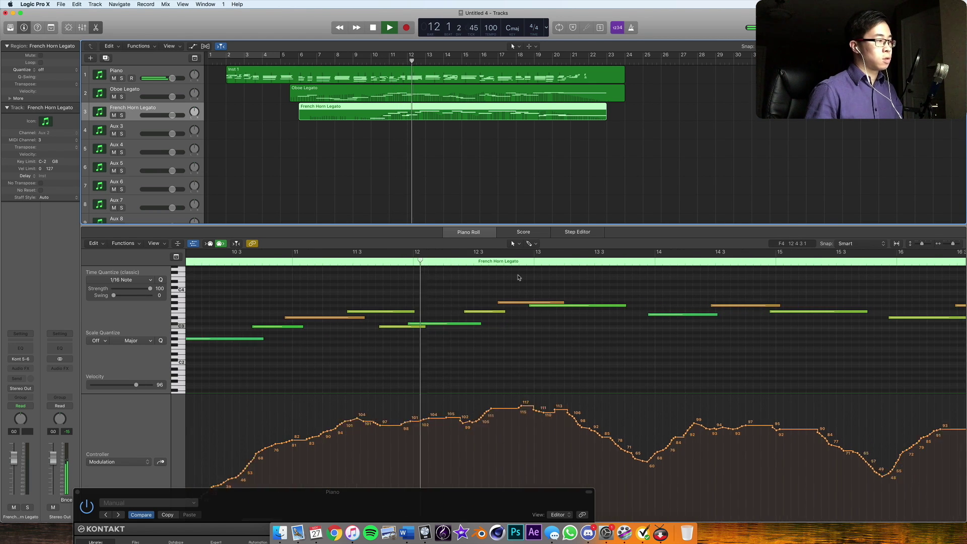
pyautogui.hscroll(1, 518, 277)
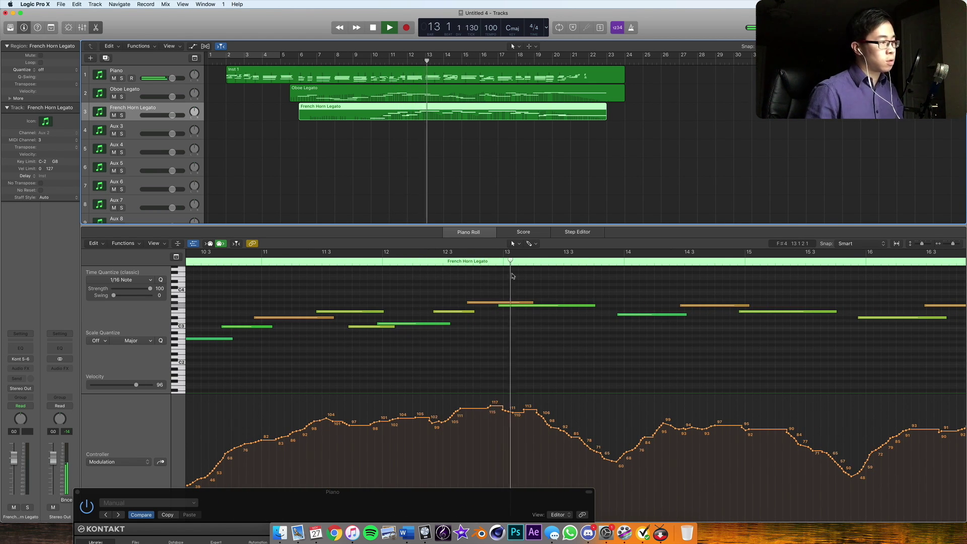
pyautogui.hscroll(5, 512, 276)
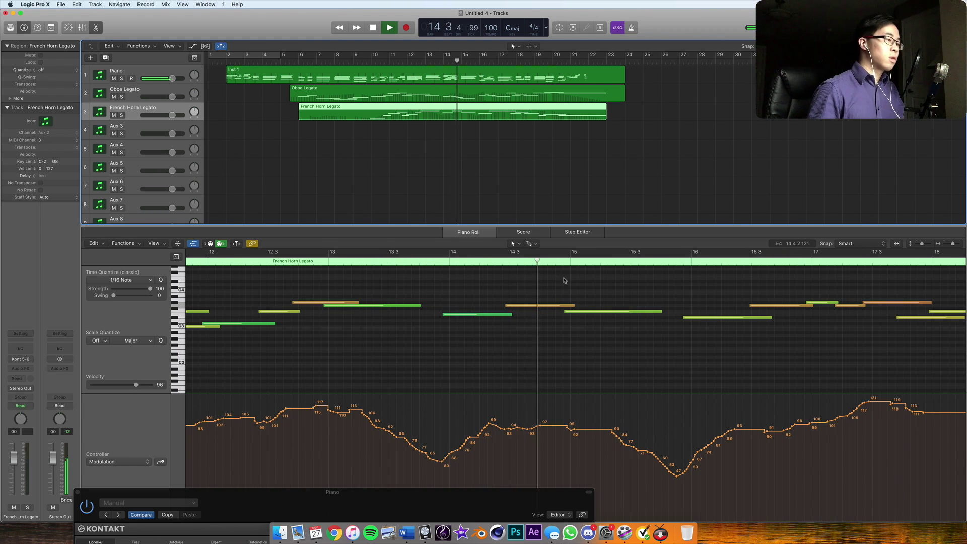
pyautogui.hscroll(8, 619, 297)
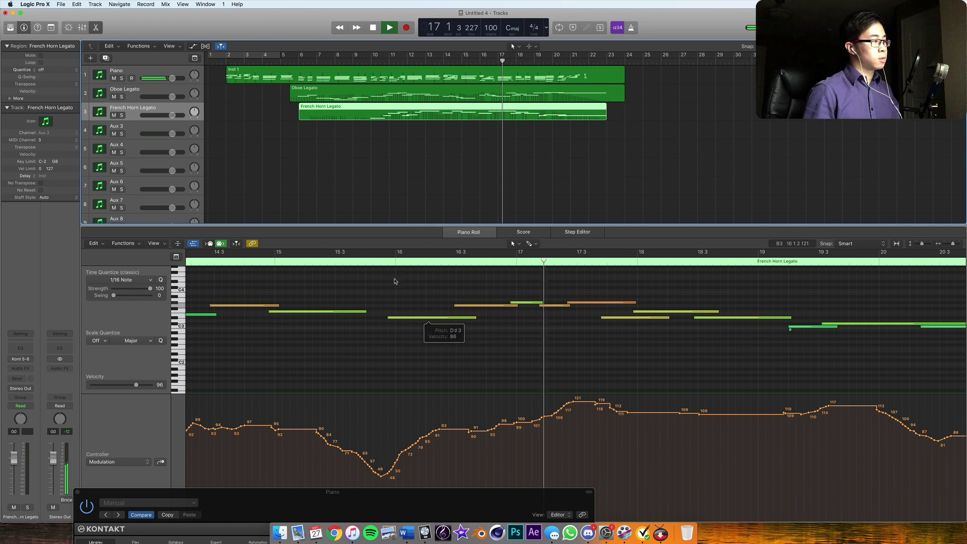
pyautogui.press('space')
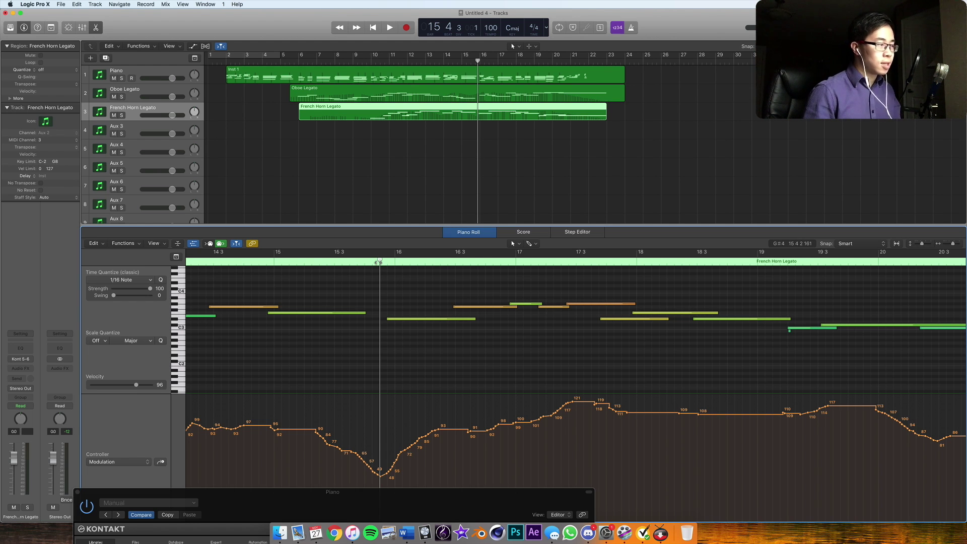
# Lengthen the French horn note at bar 16 and delay the start of the following note so they overlap slightly, replaying the passage
pyautogui.press('space')
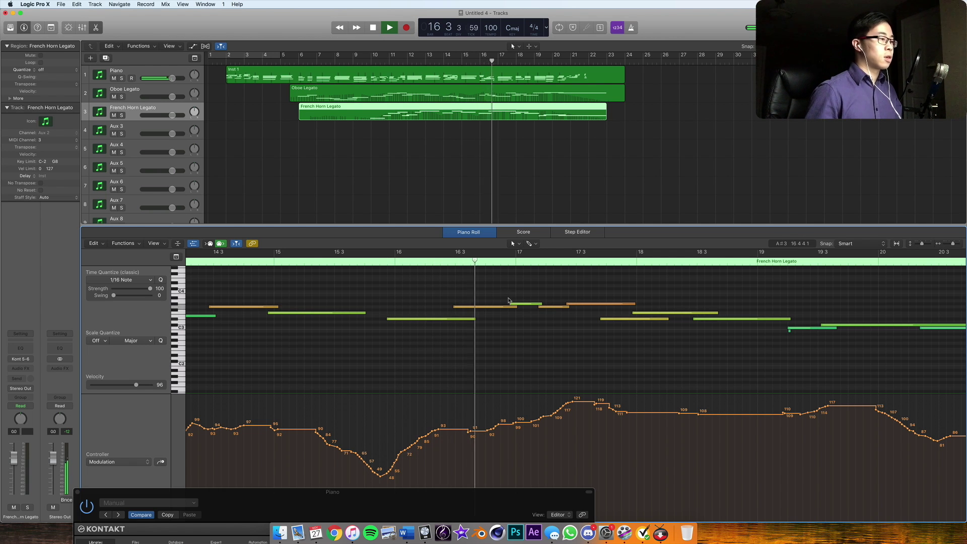
pyautogui.press('space')
pyautogui.moveTo(483, 307)
pyautogui.mouseDown()
pyautogui.moveTo(520, 307)
pyautogui.moveTo(481, 319)
pyautogui.moveTo(494, 319)
pyautogui.mouseUp()
pyautogui.click(378, 263)
pyautogui.press('space')
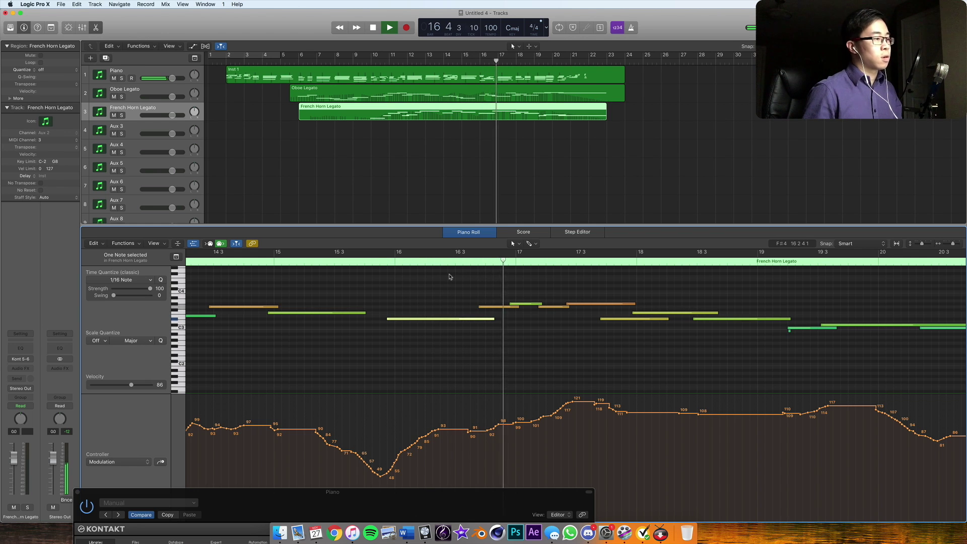
pyautogui.press('space')
pyautogui.moveTo(478, 306); pyautogui.dragTo(474, 308)
pyautogui.press('space')
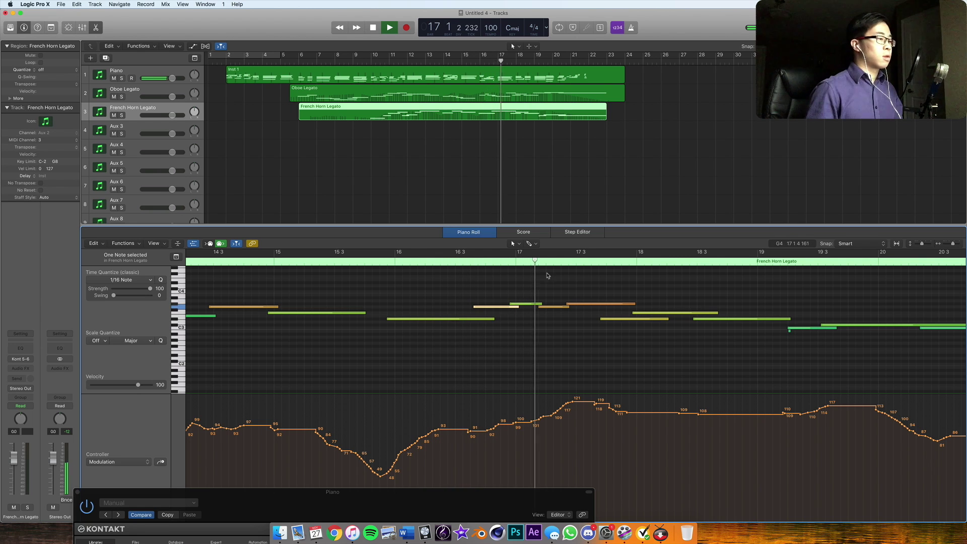
# Lower the pitch of the horn note in the second half of bar 17, shorten it, and replay from before bar 17
pyautogui.press('space')
pyautogui.moveTo(580, 304); pyautogui.dragTo(613, 313)
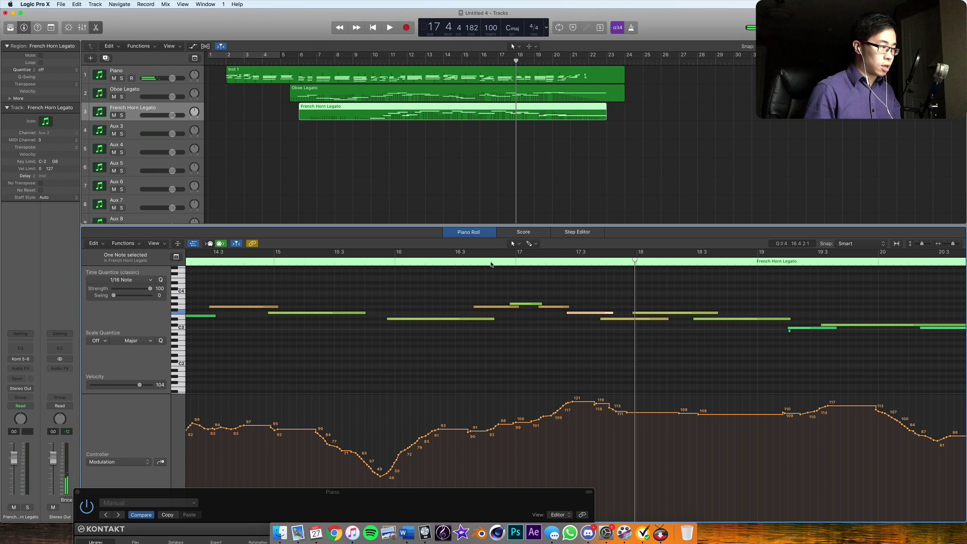
pyautogui.click(470, 261)
pyautogui.press('space')
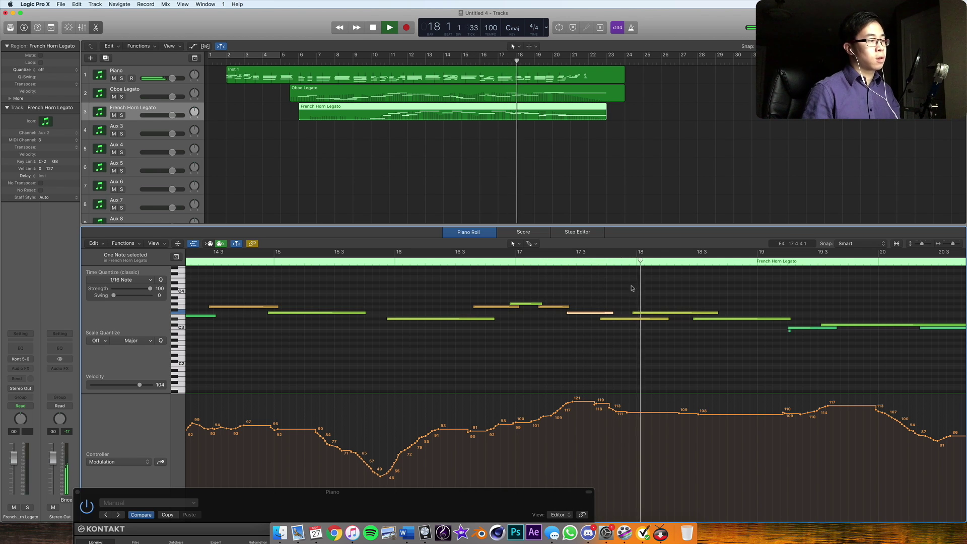
# Lower the pitches of the horn note starting at bar 18 and the note in the second half of that bar, checking by playback
pyautogui.press('space')
pyautogui.moveTo(649, 319); pyautogui.dragTo(648, 326)
pyautogui.click(585, 261)
pyautogui.press('space')
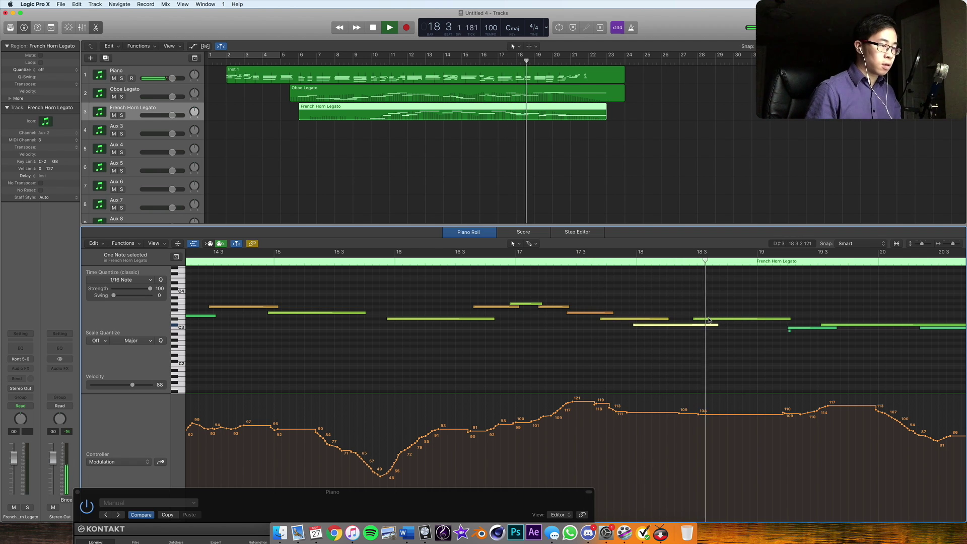
pyautogui.press('space')
pyautogui.moveTo(709, 319); pyautogui.dragTo(711, 330)
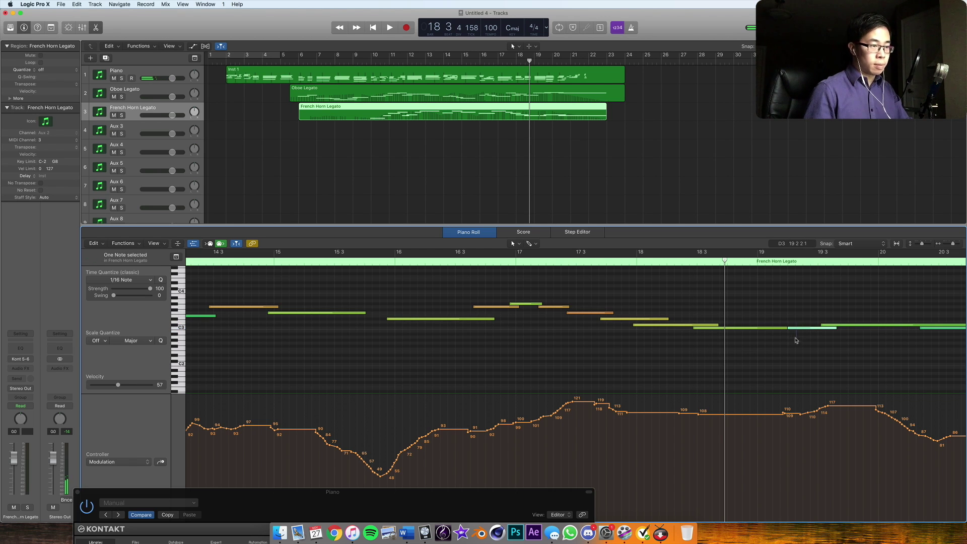
# Delete the short horn notes in bar 19 and adjust the preceding note to end at the start of that bar
pyautogui.moveTo(791, 328); pyautogui.dragTo(831, 329)
pyautogui.doubleClick(604, 261)
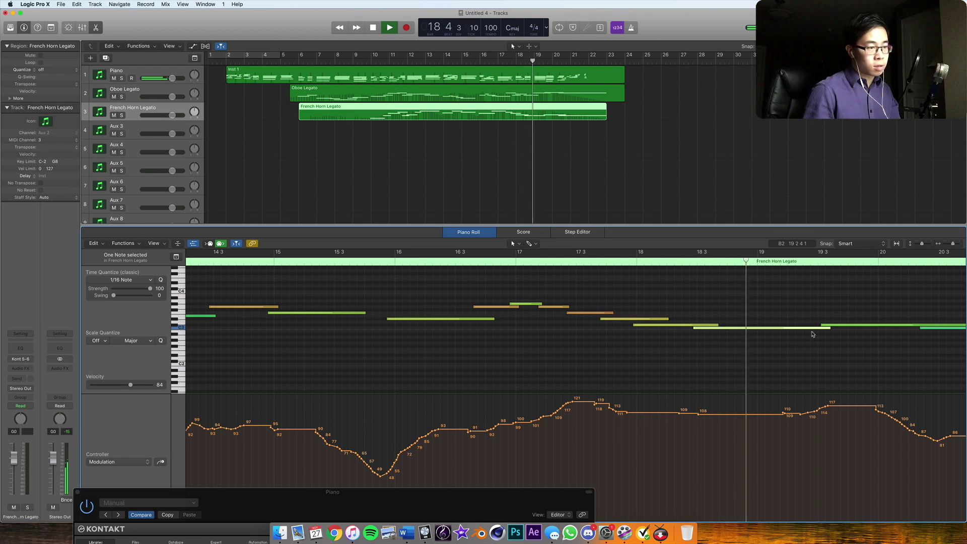
pyautogui.moveTo(827, 331); pyautogui.dragTo(756, 341)
pyautogui.press('space')
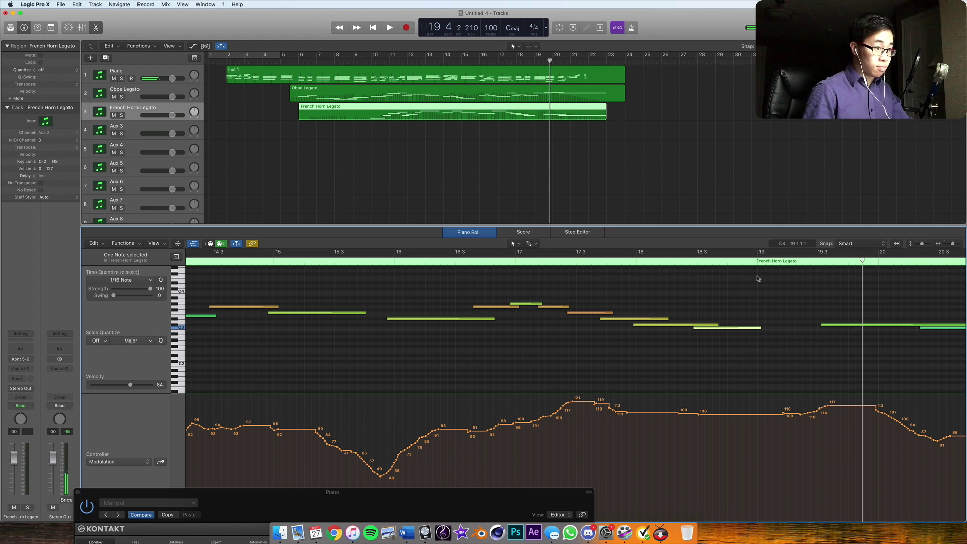
# Duplicate the last bar 18 note at a lower pitch around bar 19, ending near the middle of the bar, and replay from before bar 18
pyautogui.click(757, 327)
pyautogui.click(775, 332)
pyautogui.moveTo(775, 330); pyautogui.dragTo(826, 334)
pyautogui.click(614, 262)
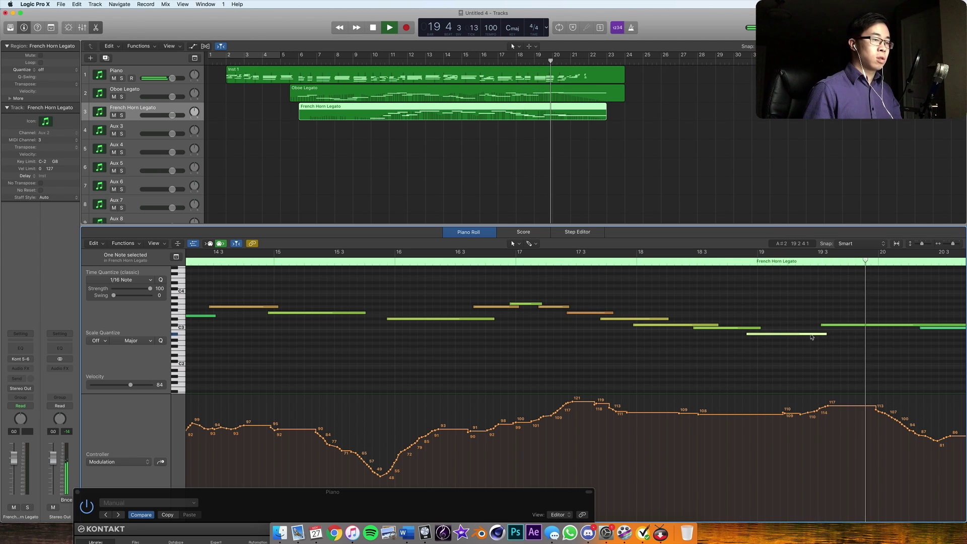
# Shorten the low note in bar 19, add a higher copy after it, raise the following long note, and replay the phrase
pyautogui.press('space')
pyautogui.moveTo(805, 333); pyautogui.dragTo(845, 323)
pyautogui.click(631, 261)
pyautogui.press('space')
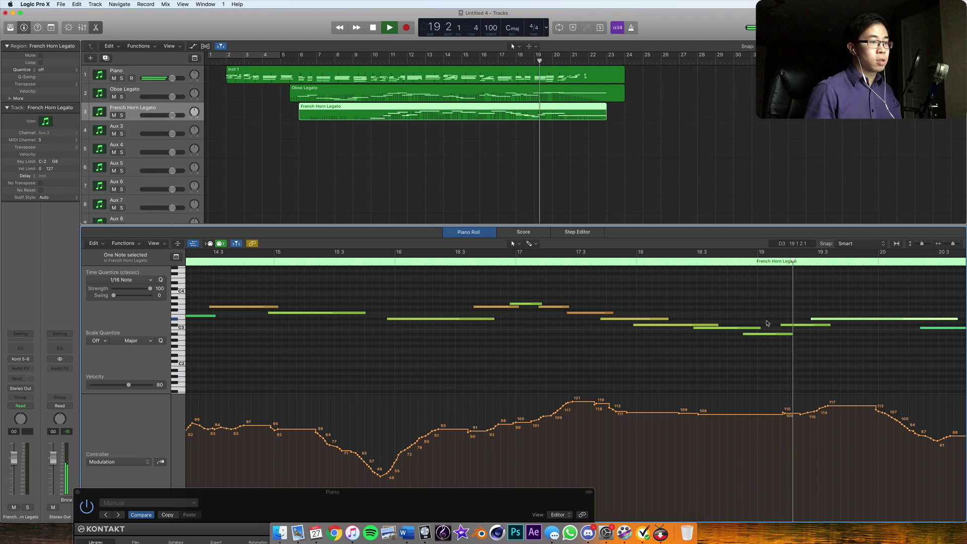
# Move the long horn note in bar 19 slightly later so it begins near the bar's middle, and replay the phrase
pyautogui.press('space')
pyautogui.moveTo(824, 320); pyautogui.dragTo(838, 321)
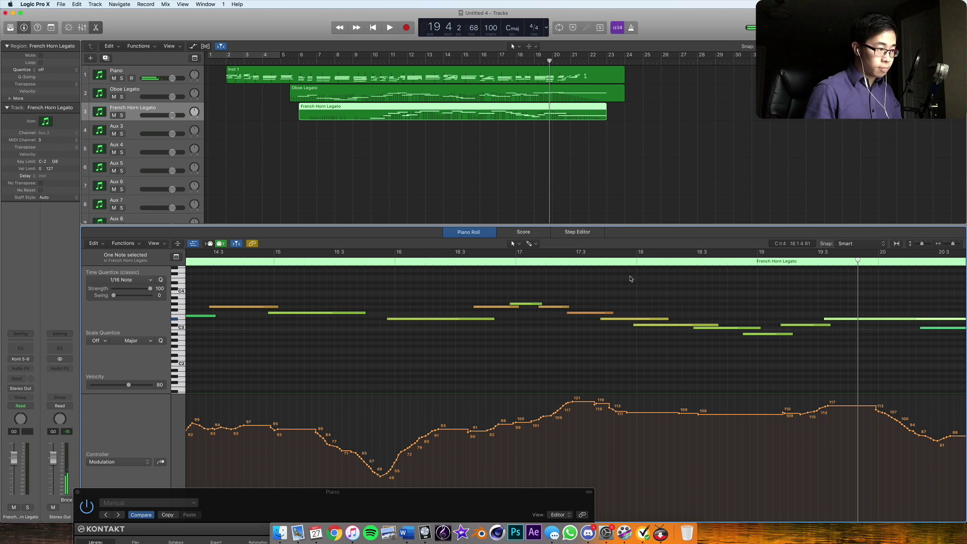
pyautogui.press('space')
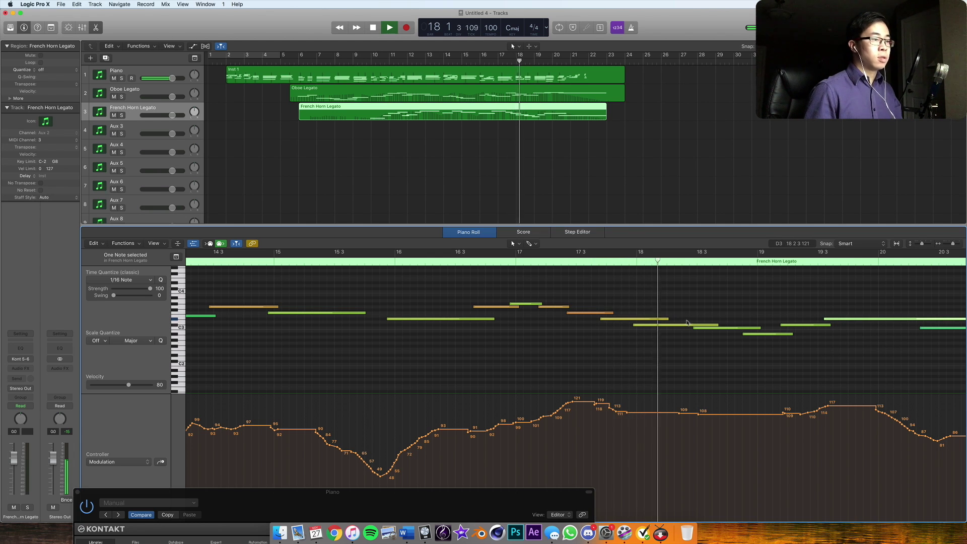
# Shift the low note near bar 19 slightly later and the note before it slightly earlier, and replay from bar 18
pyautogui.press('space')
pyautogui.moveTo(746, 334); pyautogui.dragTo(711, 331)
pyautogui.click(715, 329)
pyautogui.click(676, 262)
pyautogui.press('space')
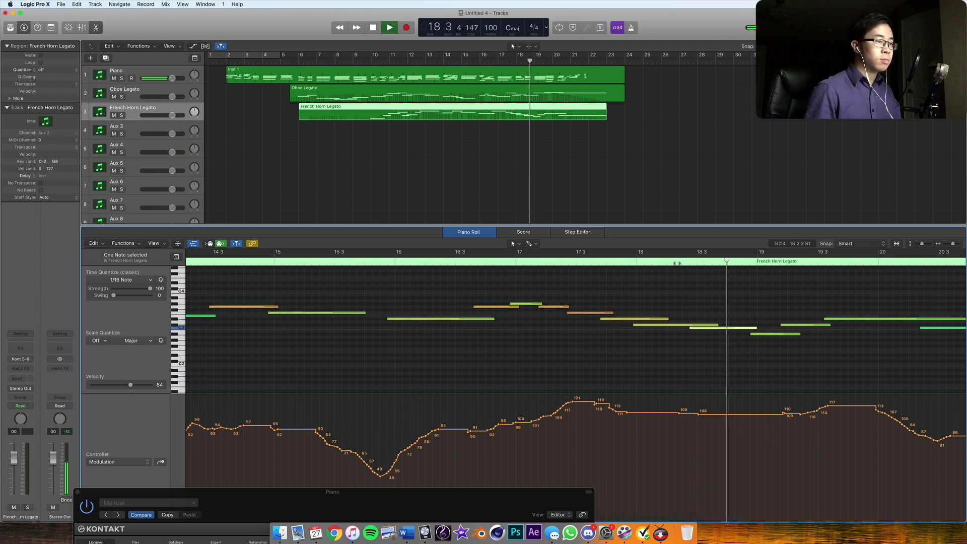
# Nudge the short rising note in bar 19 later, start the long note after it slightly later, and replay from before bar 19
pyautogui.scroll(1, 795, 328)
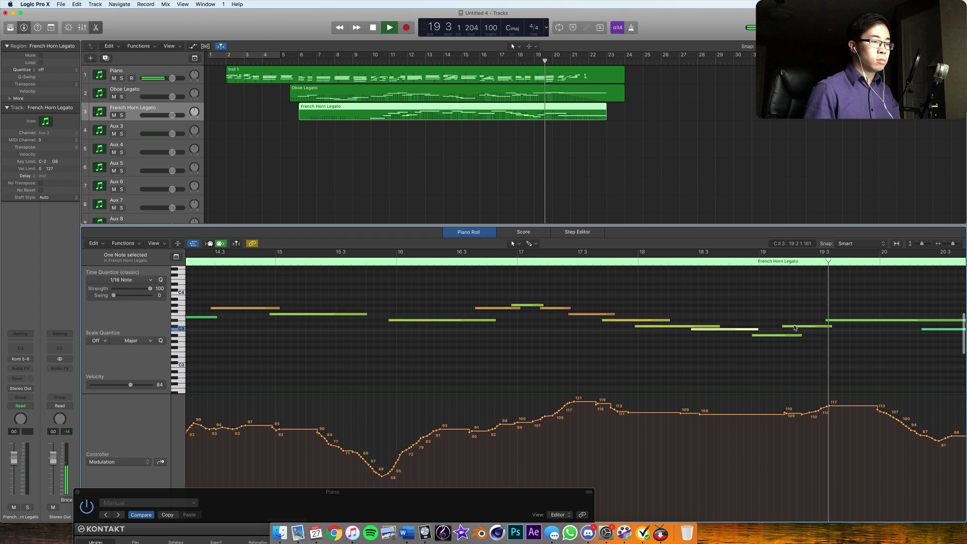
pyautogui.moveTo(794, 328); pyautogui.dragTo(801, 328)
pyautogui.click(739, 262)
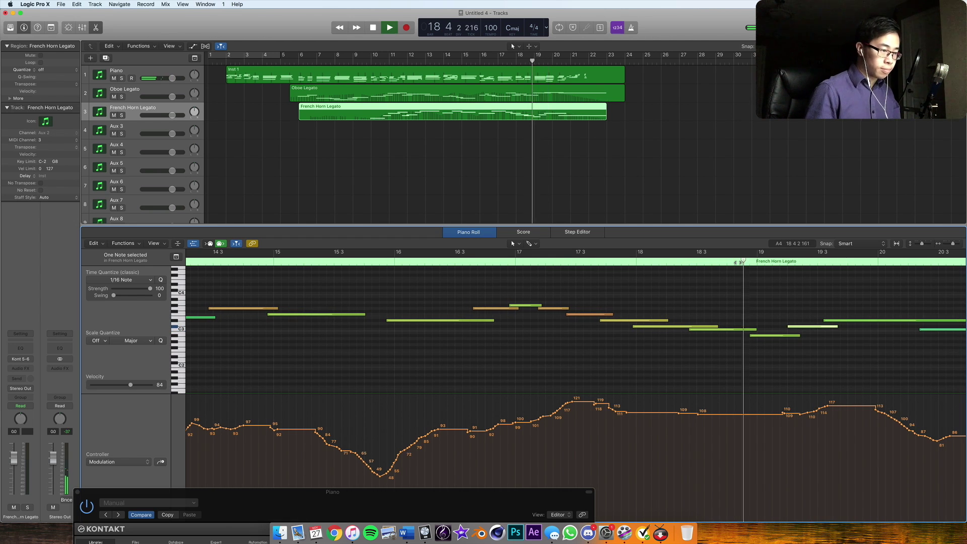
pyautogui.press('space')
pyautogui.moveTo(826, 320); pyautogui.dragTo(833, 320)
pyautogui.click(742, 262)
pyautogui.press('space')
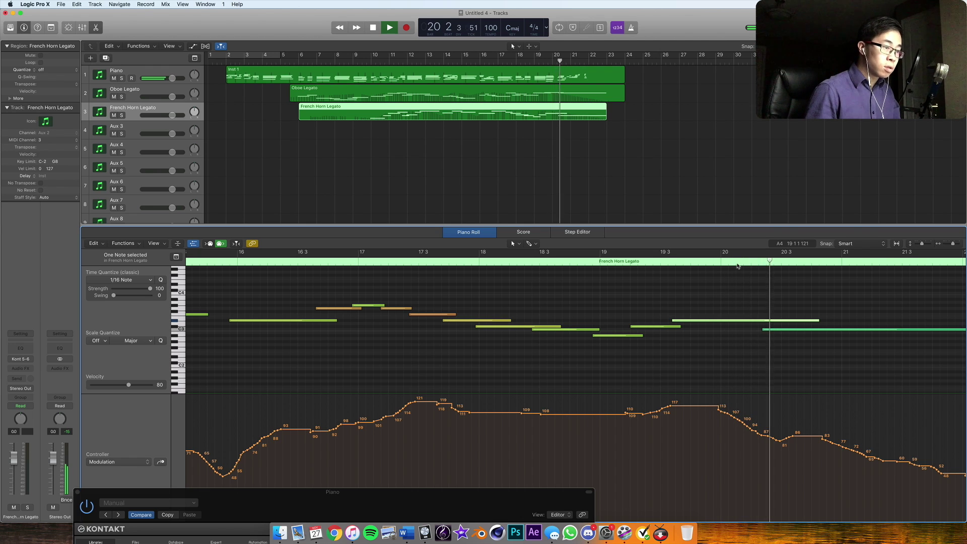
# Duplicate the short bar 19 note at bar 20 and shorten the long note before it to end just after the barline
pyautogui.press('space')
pyautogui.click(656, 326)
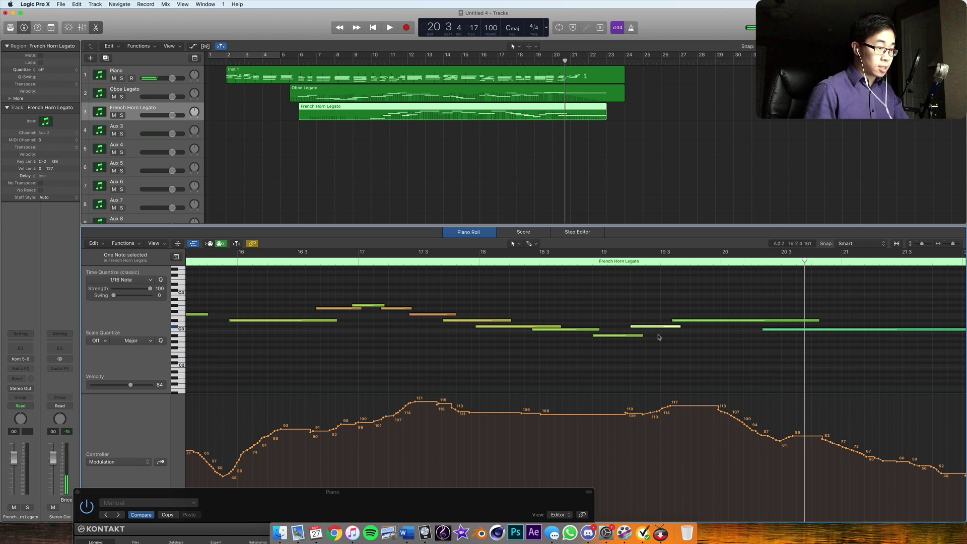
pyautogui.click(746, 328)
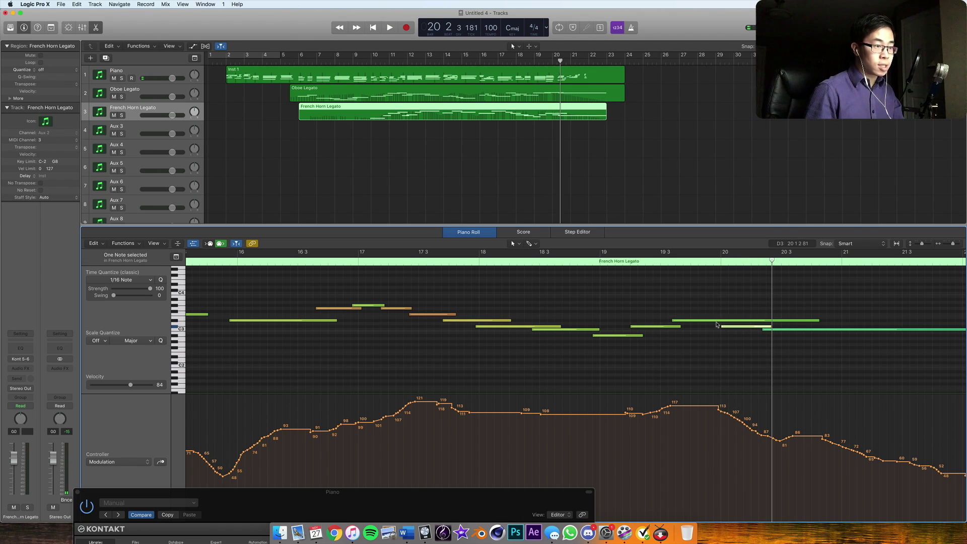
pyautogui.moveTo(822, 322); pyautogui.dragTo(740, 334)
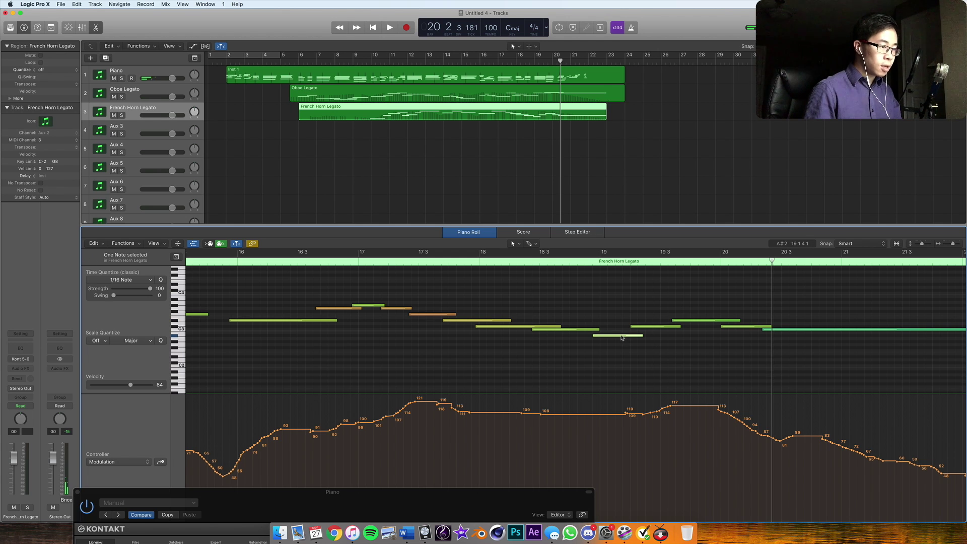
pyautogui.click(769, 332)
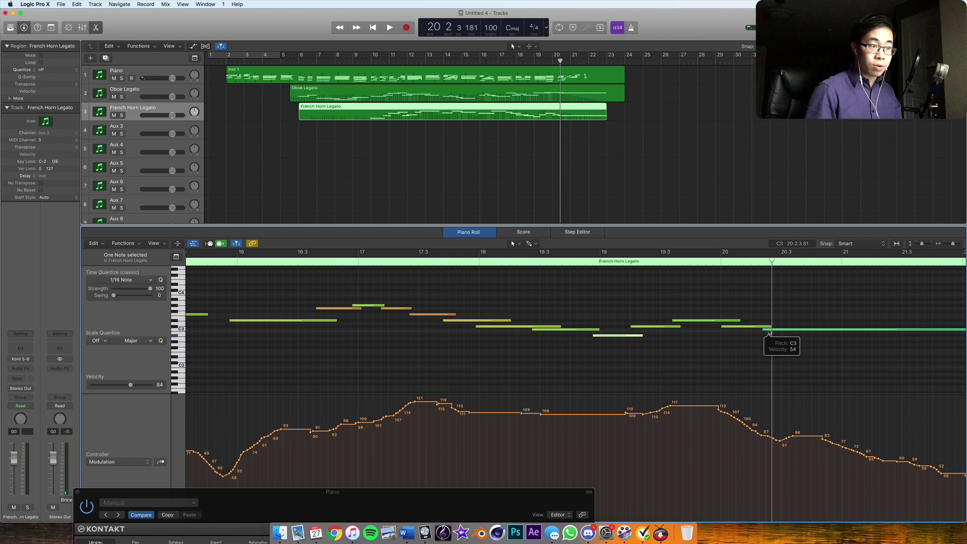
# Start the long closing horn note in bar 20 slightly later, fine-tune the last bar 19 note's start to 19 3 2 161, and check by playback
pyautogui.click(577, 261)
pyautogui.press('space')
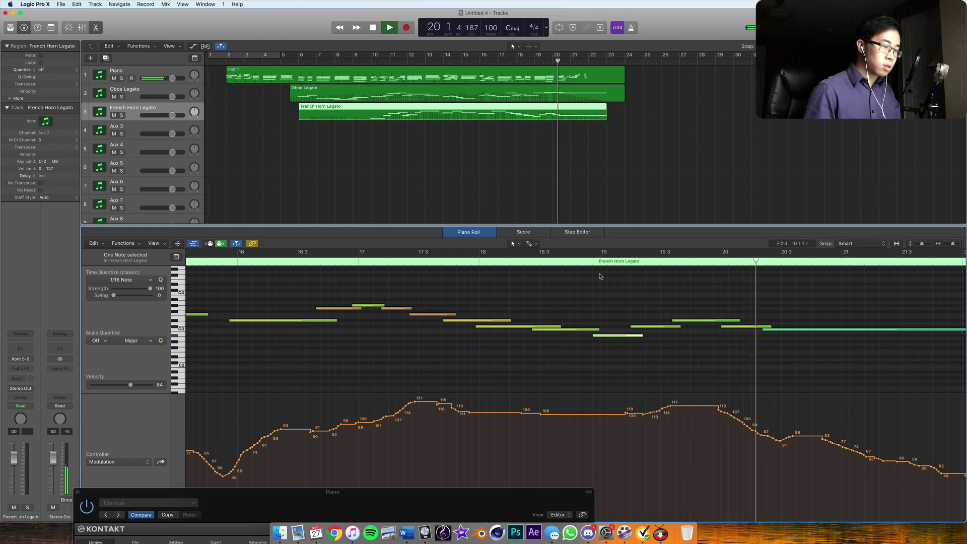
pyautogui.press('space')
pyautogui.click(769, 330)
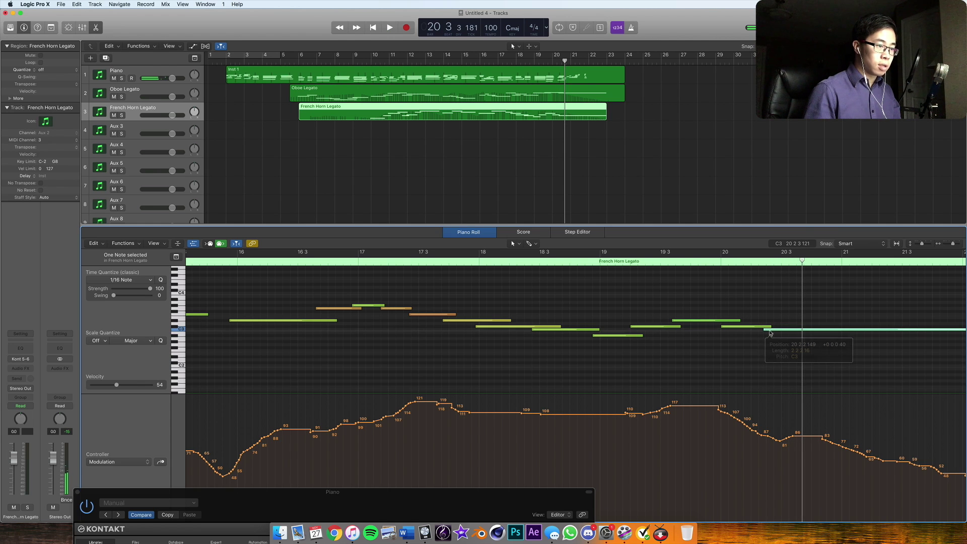
pyautogui.click(674, 321)
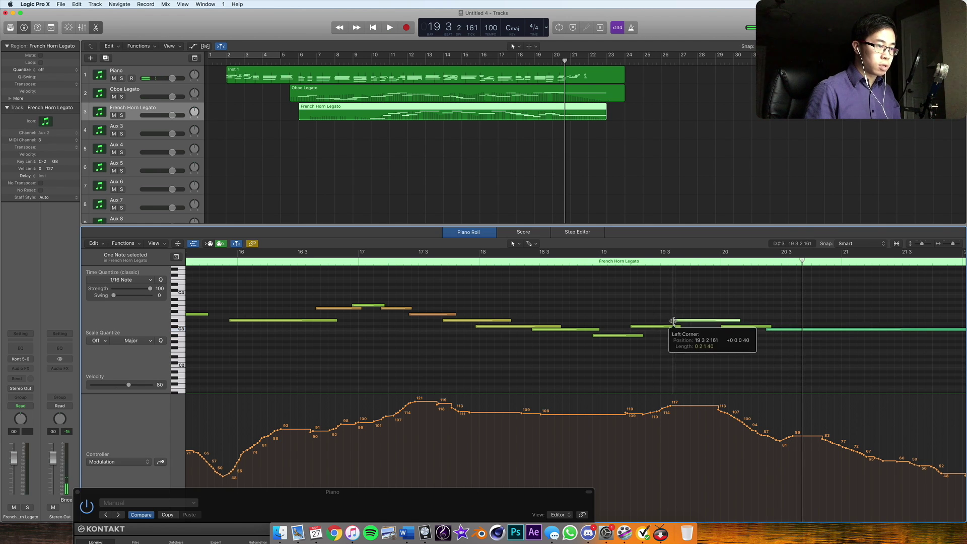
pyautogui.press('space')
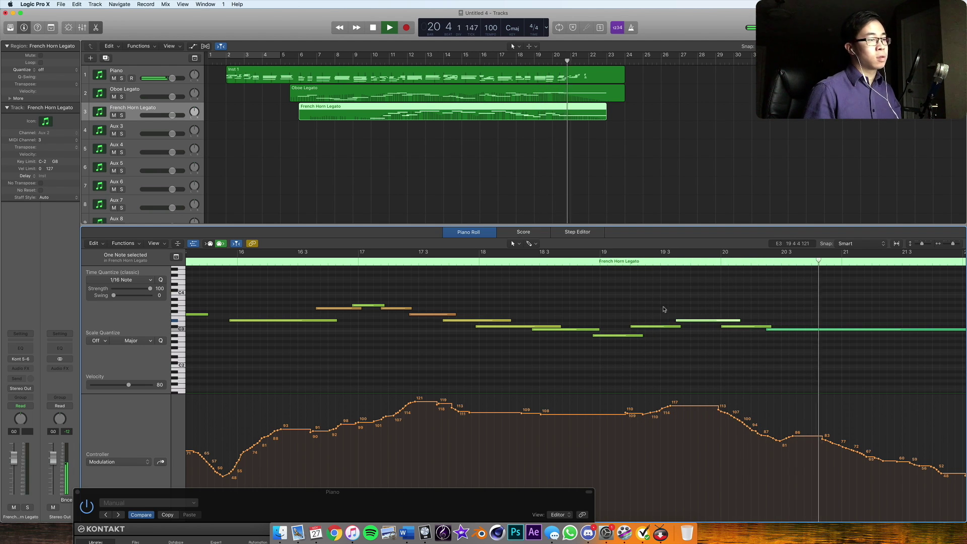
pyautogui.moveTo(676, 321); pyautogui.dragTo(673, 325)
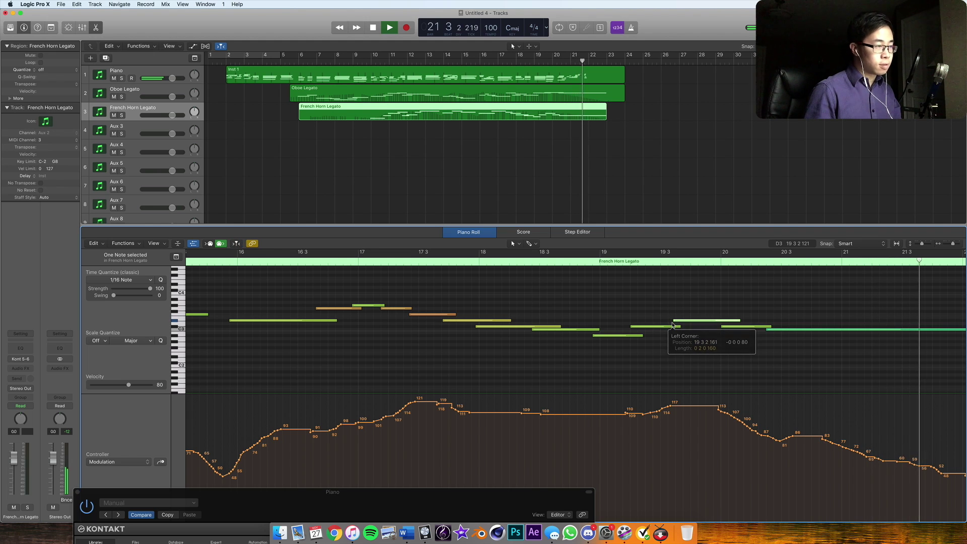
pyautogui.press('space')
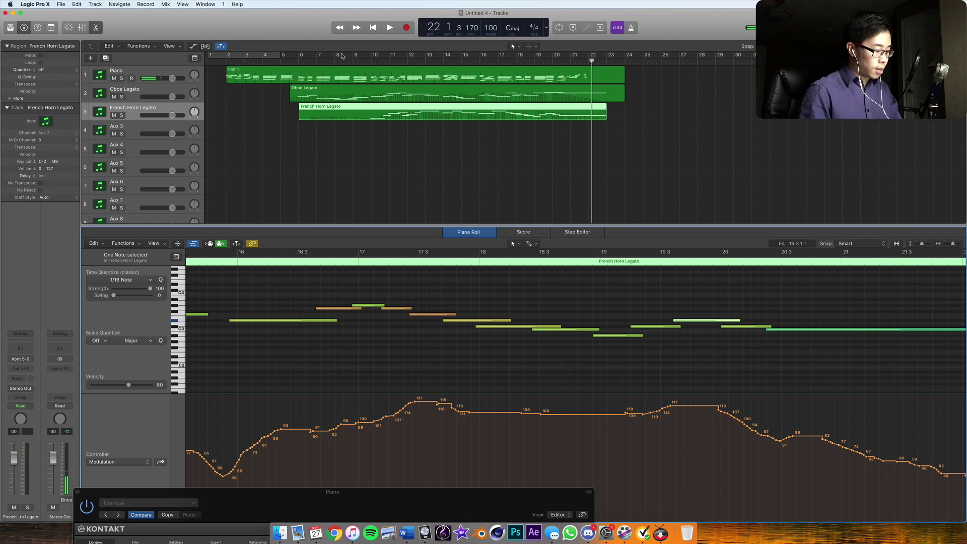
# Return to the start of the song and load 02 Nucleus - 6 Celli - Sustained from the Nucleus Sections Strings folder
pyautogui.press('Return')
pyautogui.moveTo(372, 506); pyautogui.dragTo(445, 167)
pyautogui.scroll(-2, 455, 241)
pyautogui.click(196, 366)
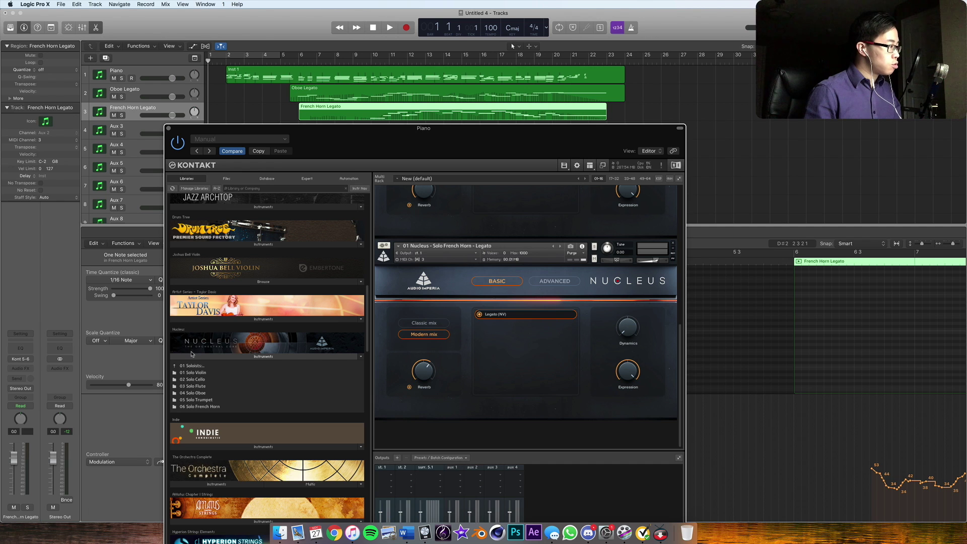
pyautogui.click(192, 366)
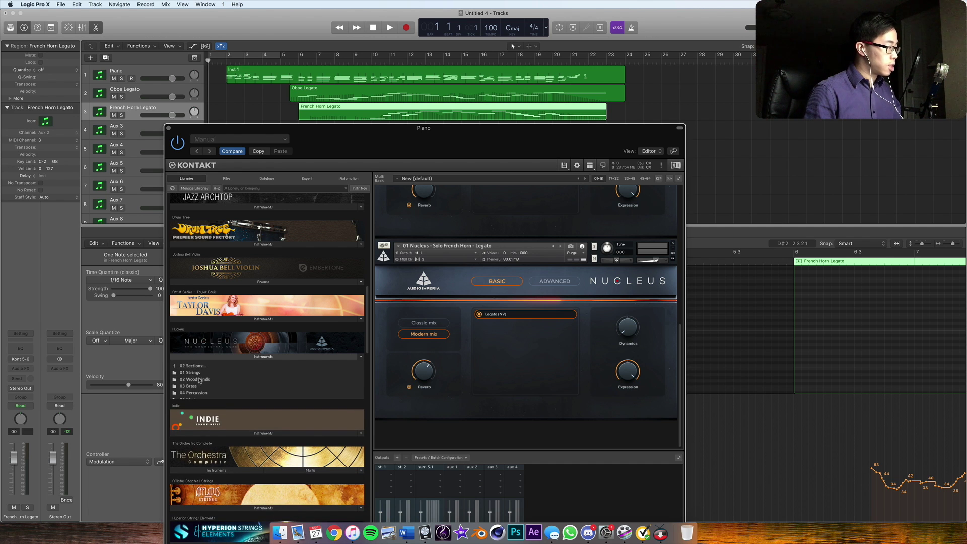
pyautogui.click(190, 372)
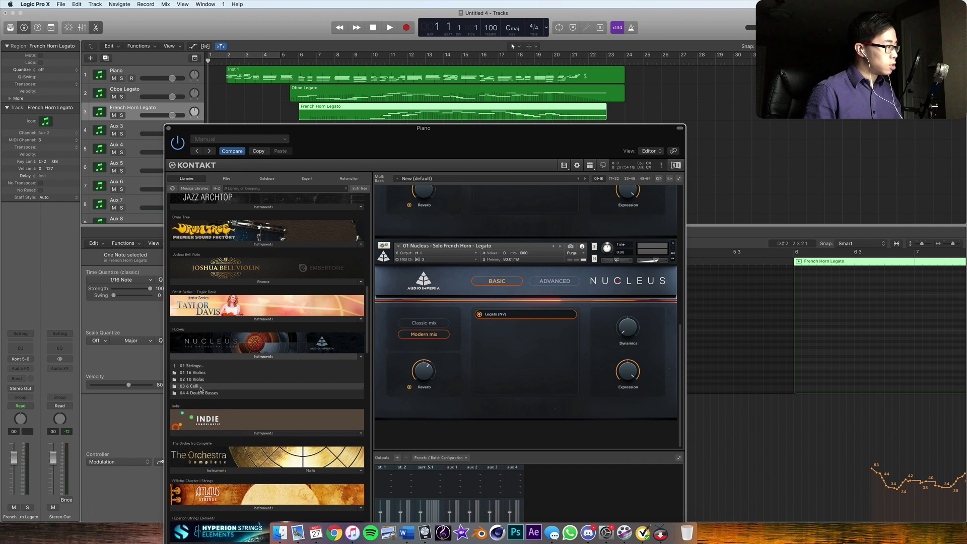
pyautogui.click(194, 386)
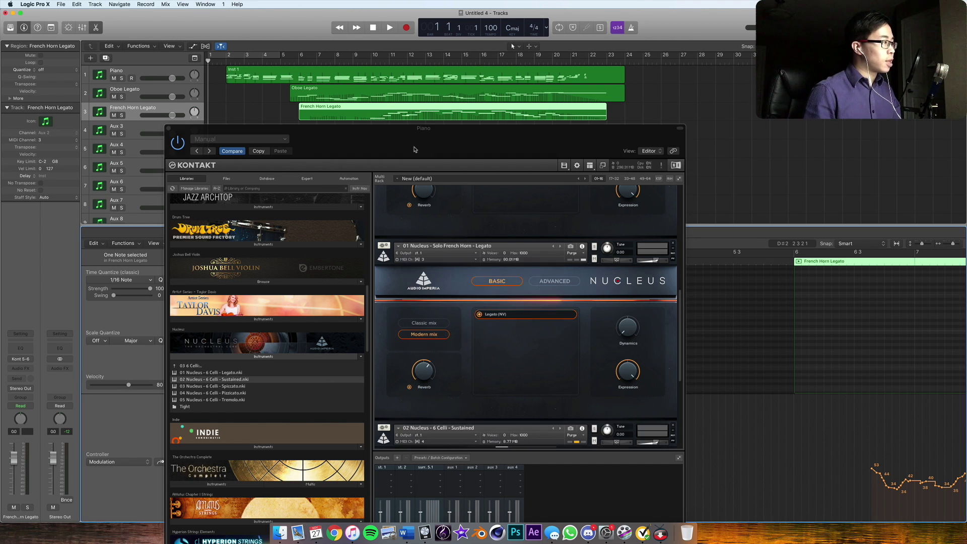
pyautogui.moveTo(414, 148); pyautogui.dragTo(422, 187)
pyautogui.scroll(-1, 306, 145)
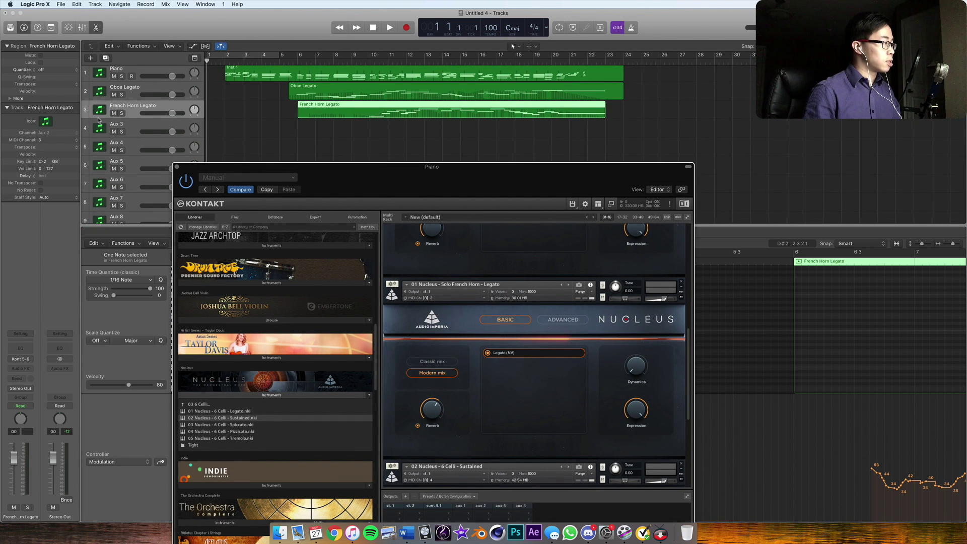
# Rename the Aux 3 track as Celli Sustains
pyautogui.doubleClick(116, 124)
pyautogui.write('C')
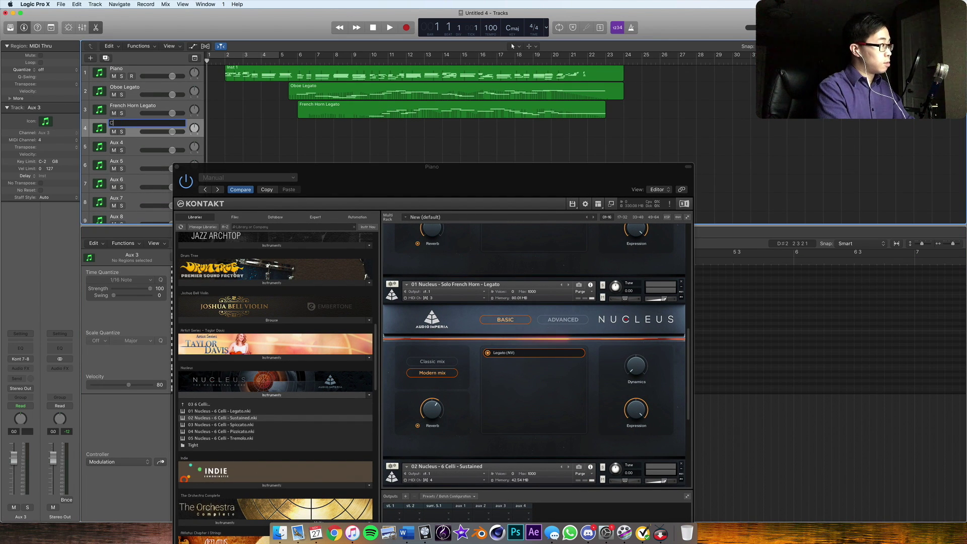
pyautogui.write('elli Sustains')
pyautogui.press('Return')
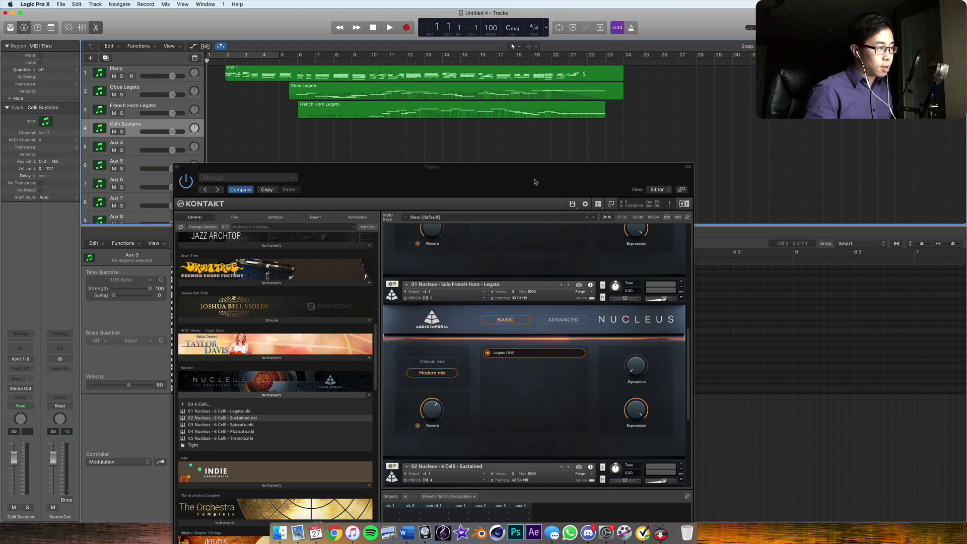
pyautogui.moveTo(519, 191)
pyautogui.mouseDown()
pyautogui.moveTo(557, 186)
pyautogui.moveTo(532, 204)
pyautogui.mouseUp()
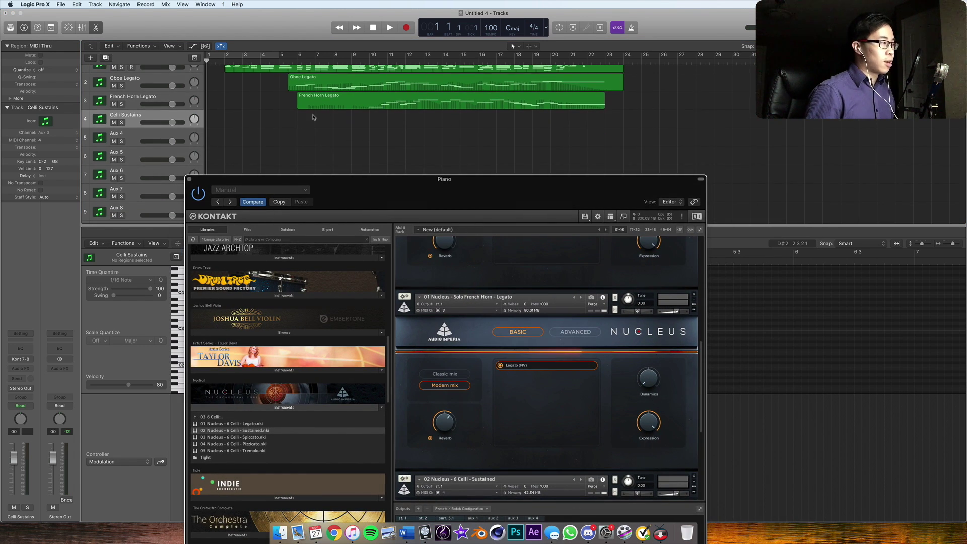
# Audition the celli over playback and replace the 6 Celli patch with 02 Nucleus - 16 Violins - Sustained
pyautogui.press('space')
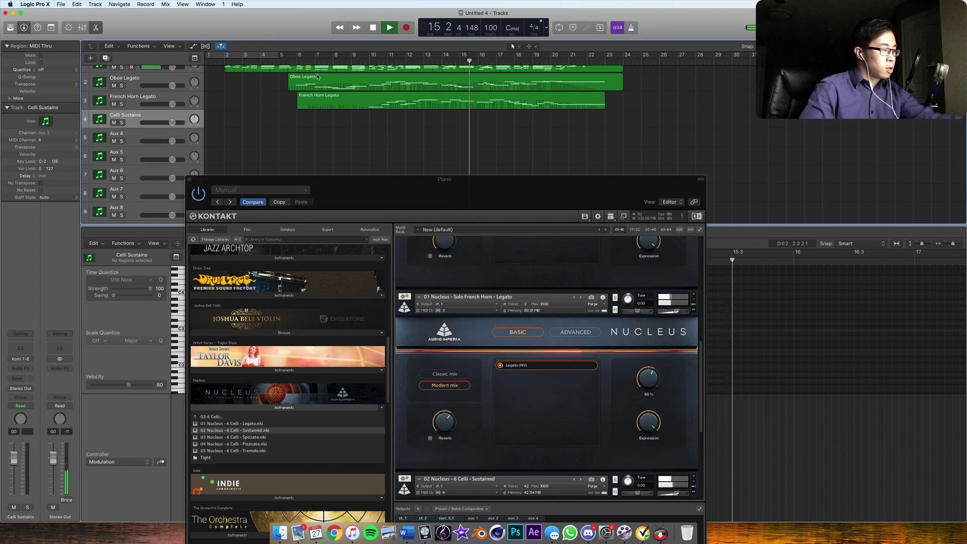
pyautogui.press('space')
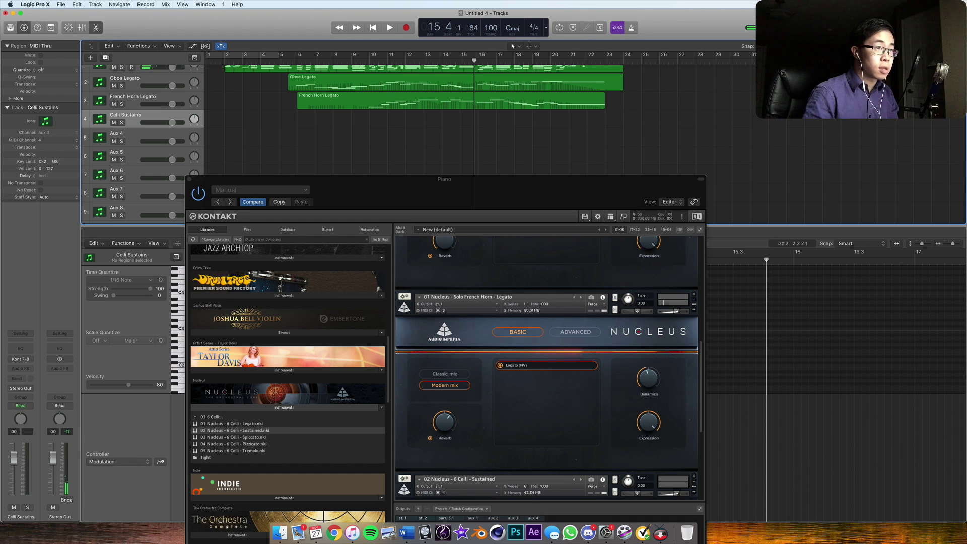
pyautogui.scroll(-5, 552, 335)
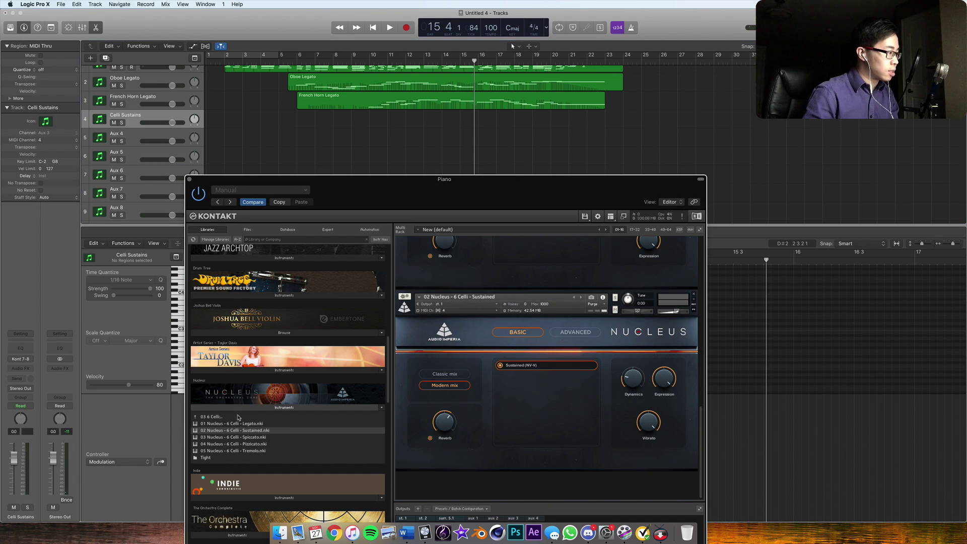
pyautogui.click(216, 417)
pyautogui.click(220, 425)
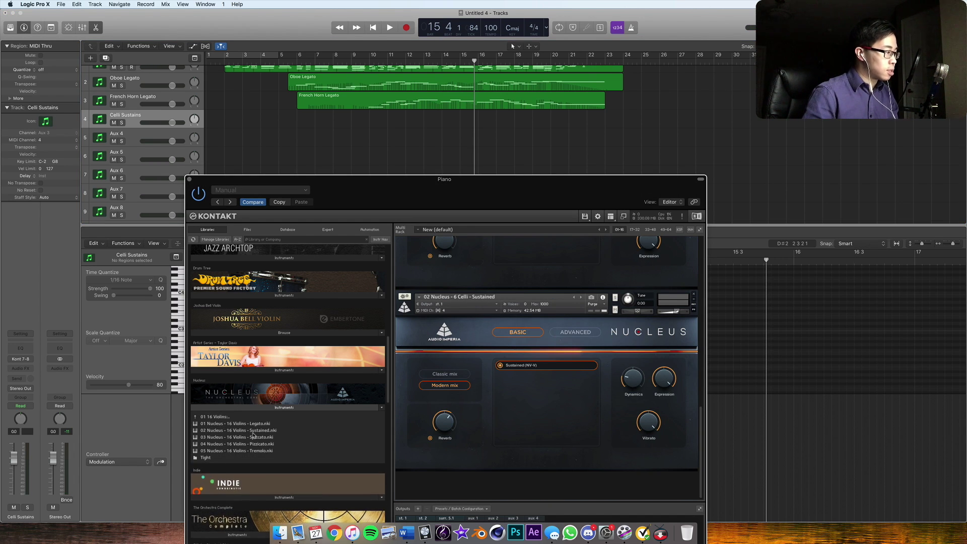
pyautogui.moveTo(499, 408); pyautogui.dragTo(492, 340)
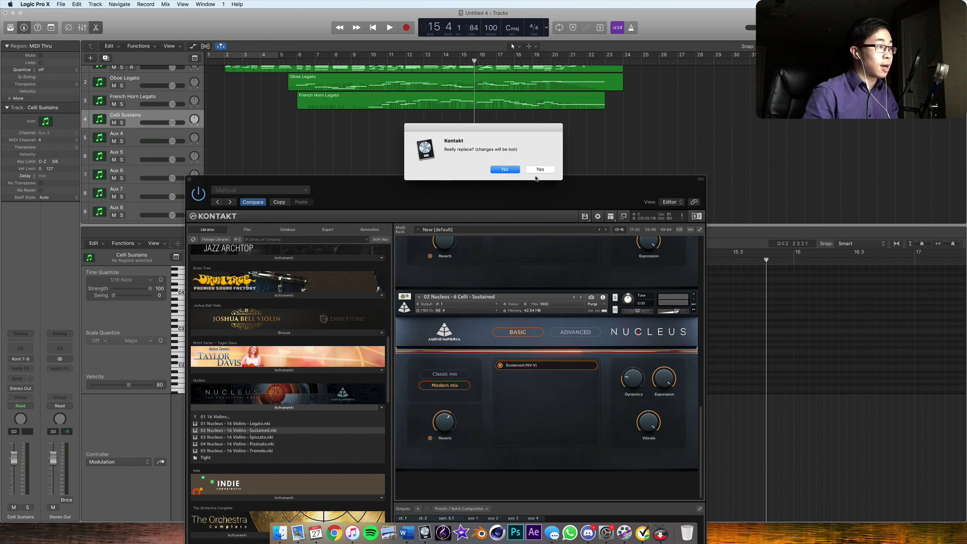
pyautogui.click(539, 170)
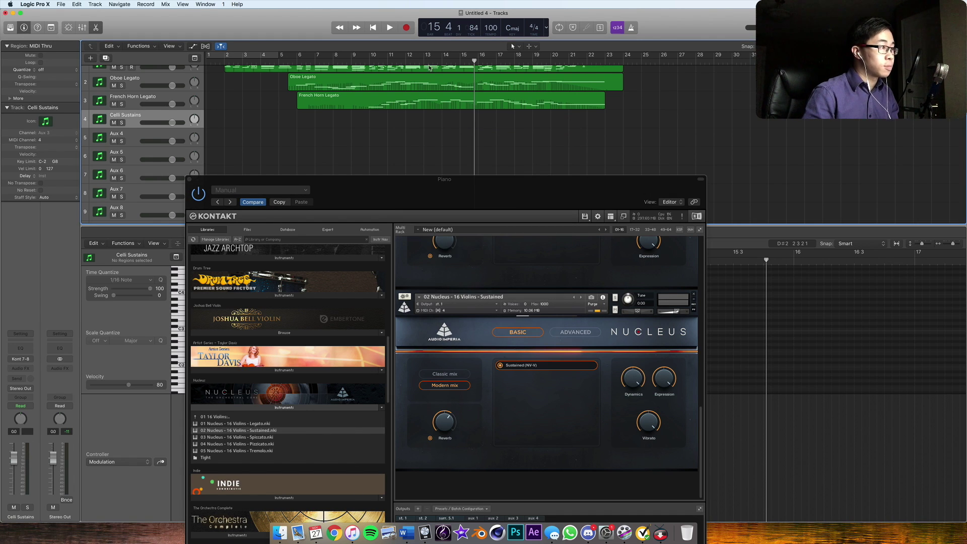
# Audition the sustained violins over playback and switch their patch to Classic mix
pyautogui.press('space')
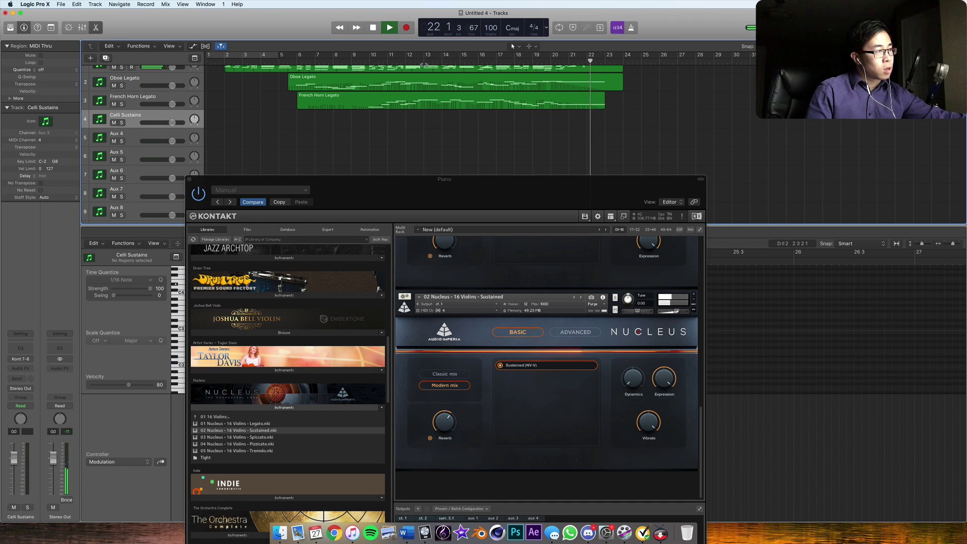
pyautogui.press('space')
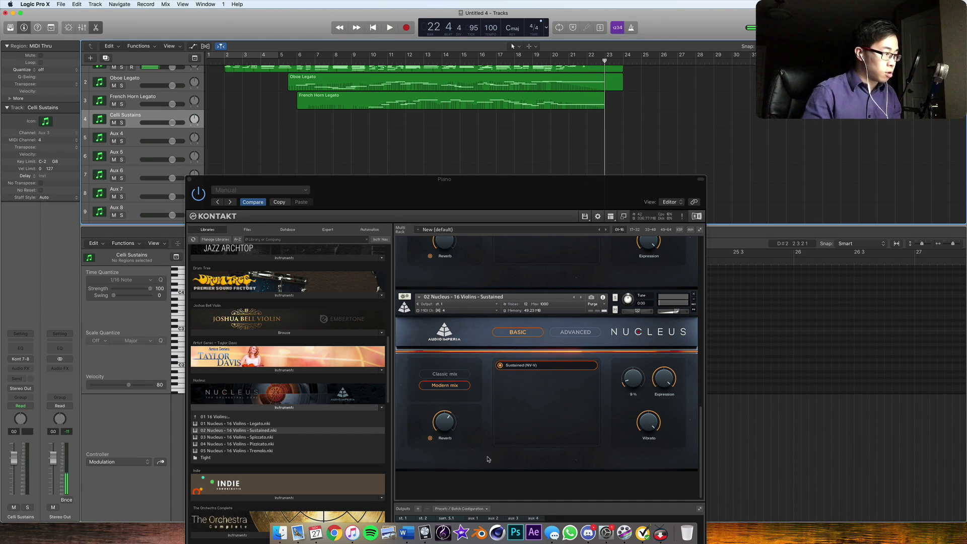
pyautogui.click(456, 379)
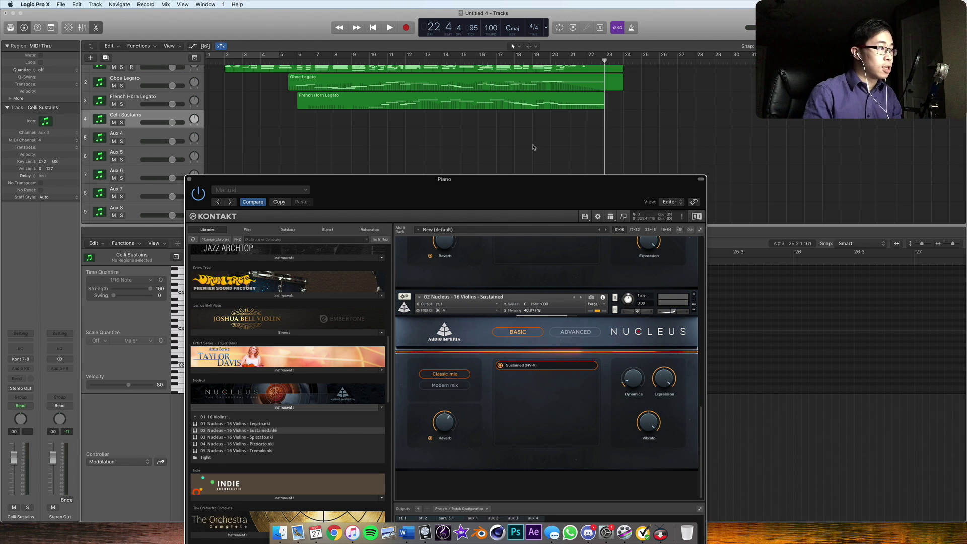
# Record a sustained string part on the Celli Sustains track from bar 13 to bar 23, and uncover the piano roll
pyautogui.click(432, 62)
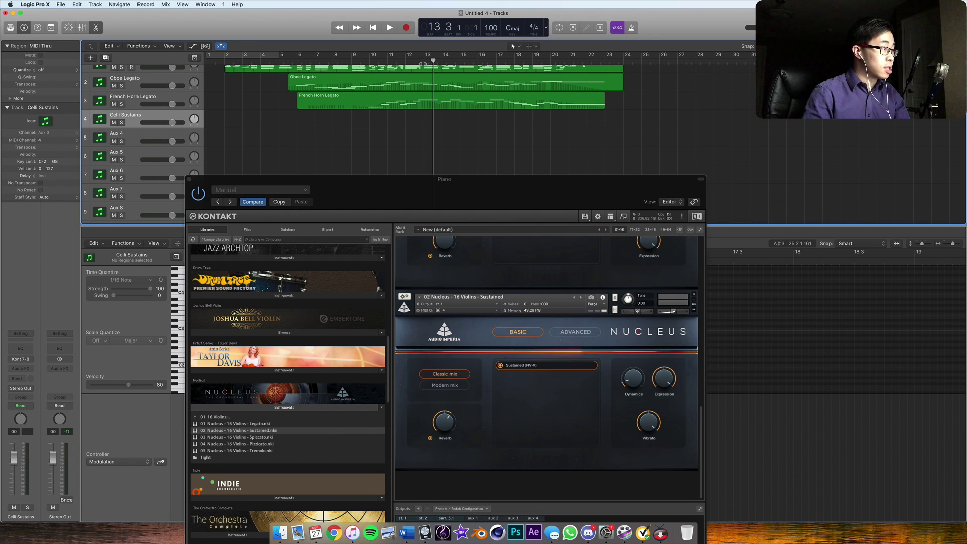
pyautogui.press('space')
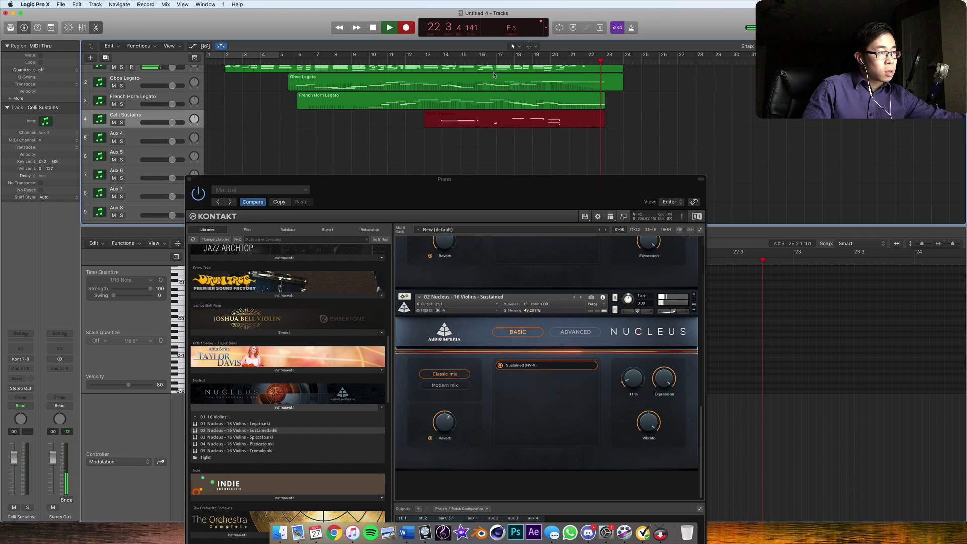
pyautogui.press('space')
pyautogui.moveTo(443, 179); pyautogui.dragTo(406, 410)
pyautogui.moveTo(497, 351); pyautogui.dragTo(497, 356)
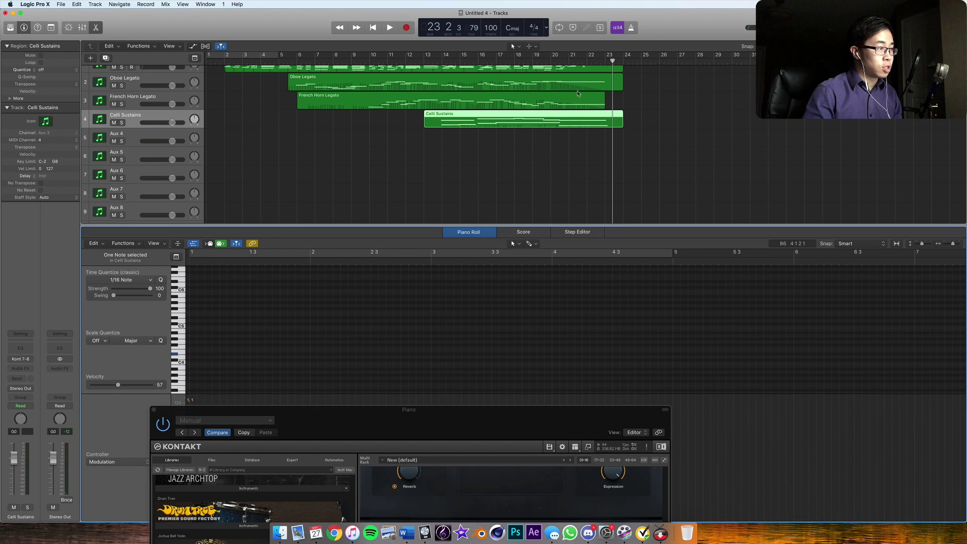
# Play the recorded Celli Sustains region from bar 13 into bar 20 and check its notes and modulation curve
pyautogui.click(555, 114)
pyautogui.click(437, 65)
pyautogui.press('space')
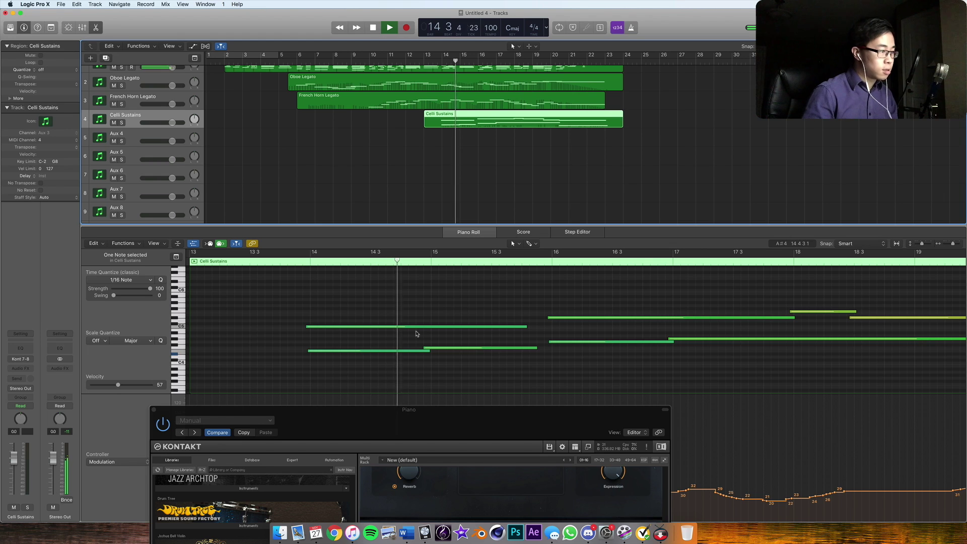
pyautogui.press('space')
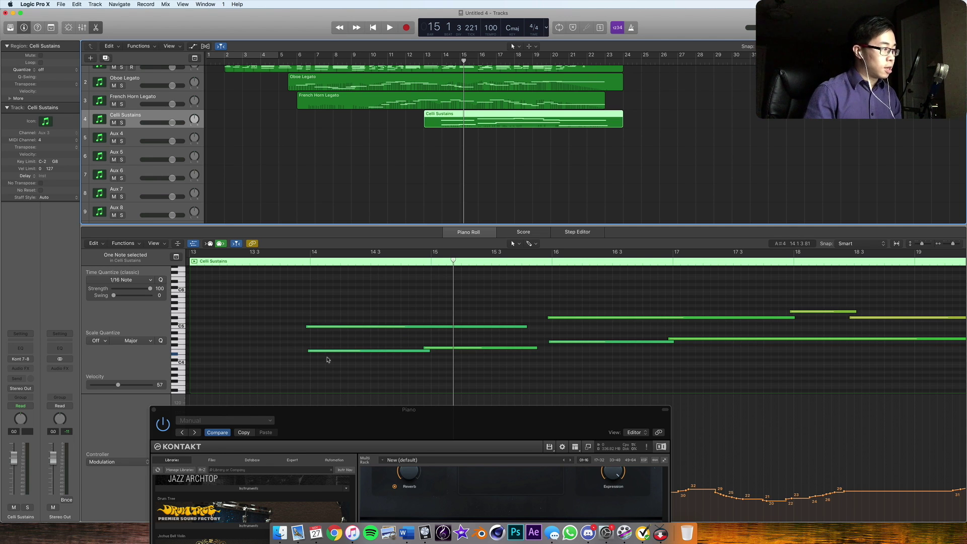
pyautogui.click(436, 348)
pyautogui.click(530, 261)
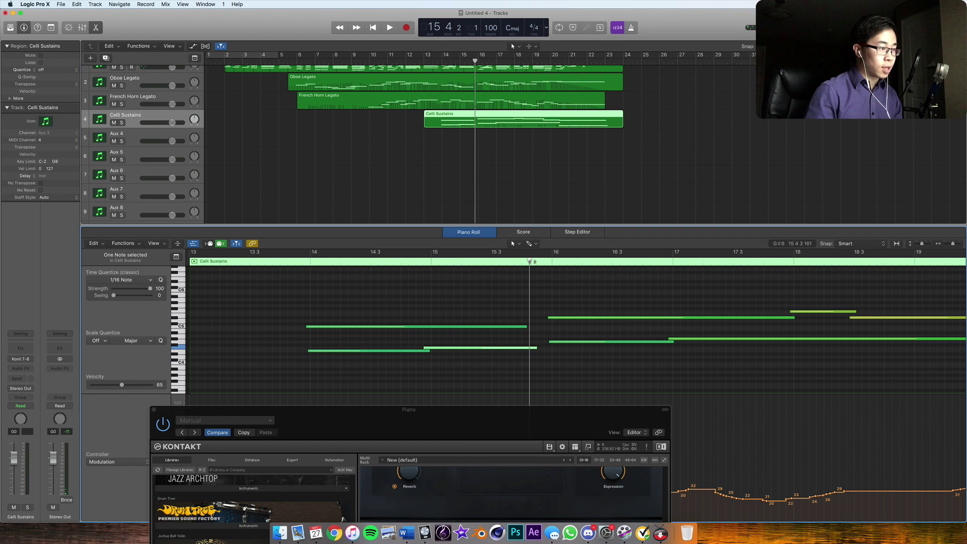
pyautogui.press('space')
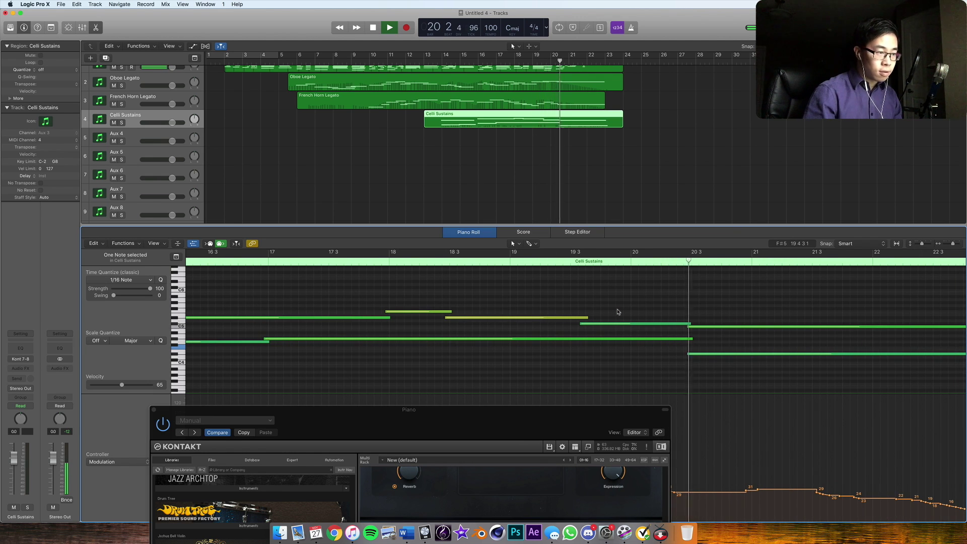
pyautogui.press('space')
# Examine the ends of the two Celli Sustains notes that meet the next chord in bar 20
pyautogui.moveTo(711, 321); pyautogui.dragTo(680, 340)
pyautogui.click(685, 323)
pyautogui.keyDown('shift'); pyautogui.click(693, 340); pyautogui.keyUp('shift')
pyautogui.click(633, 295)
pyautogui.hscroll(-5, 438, 285)
pyautogui.click(306, 262)
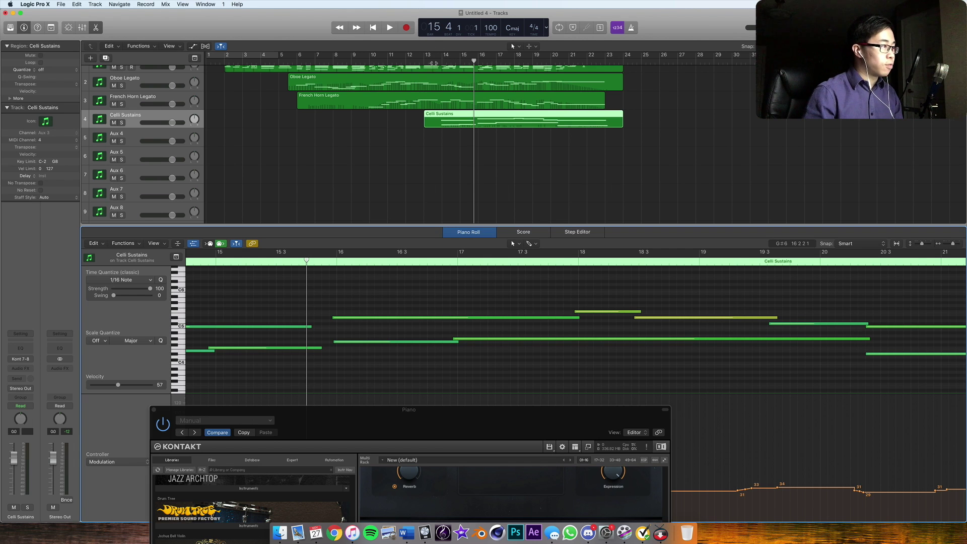
# Replay briefly from bar 13, add the Nucleus 6 Celli - Sustained patch as a new instrument, and replace it with 01 Nucleus - 6 Celli - Legato
pyautogui.press('space')
pyautogui.moveTo(479, 410); pyautogui.dragTo(556, 147)
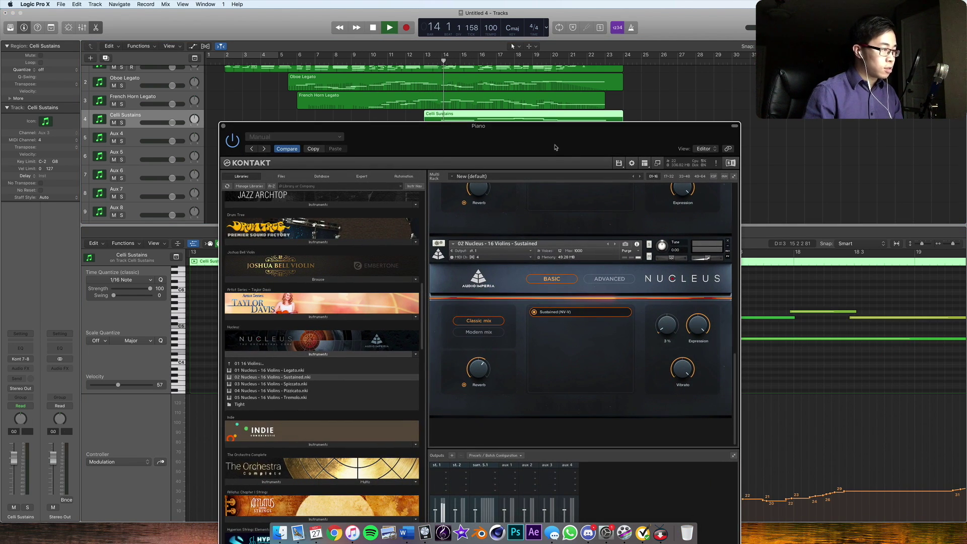
pyautogui.press('space')
pyautogui.click(267, 364)
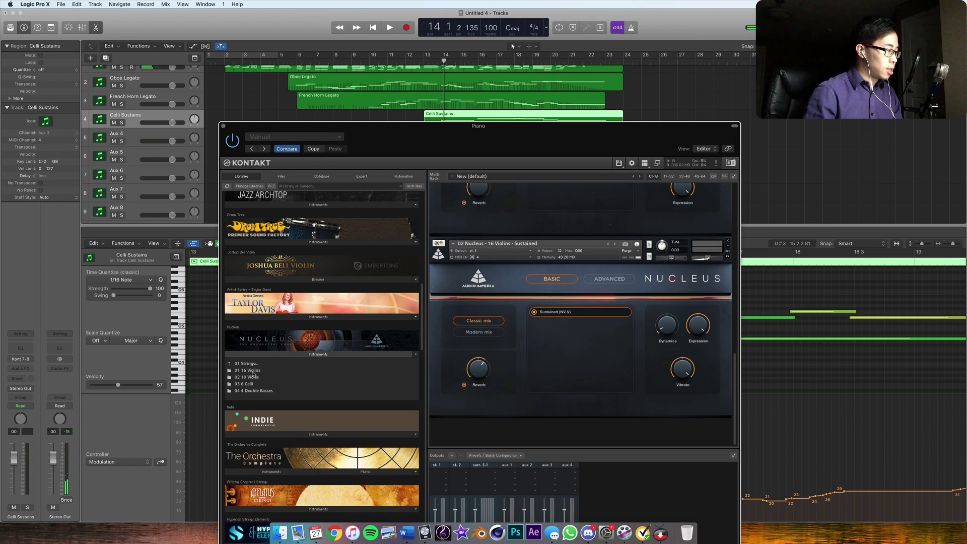
pyautogui.click(290, 382)
pyautogui.moveTo(290, 382); pyautogui.dragTo(710, 423)
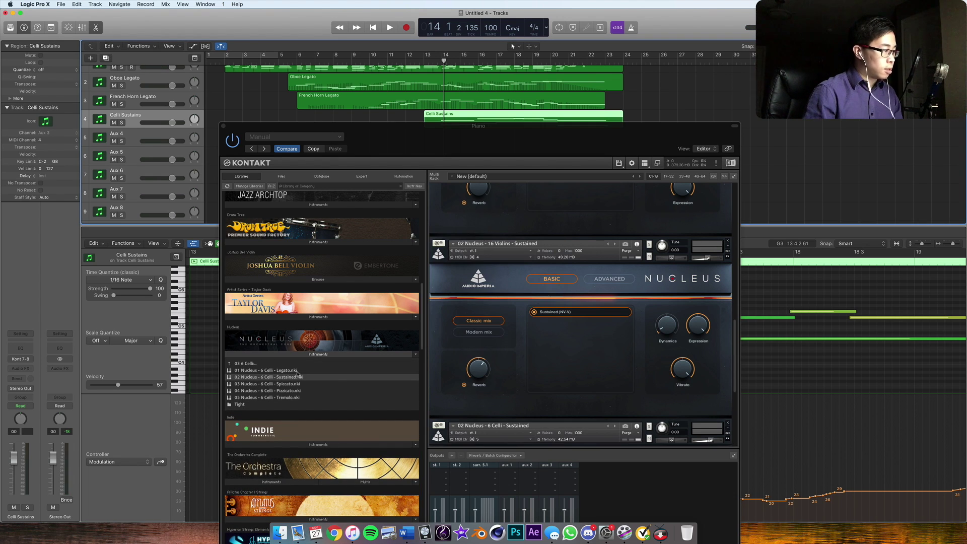
pyautogui.moveTo(310, 371); pyautogui.dragTo(516, 437)
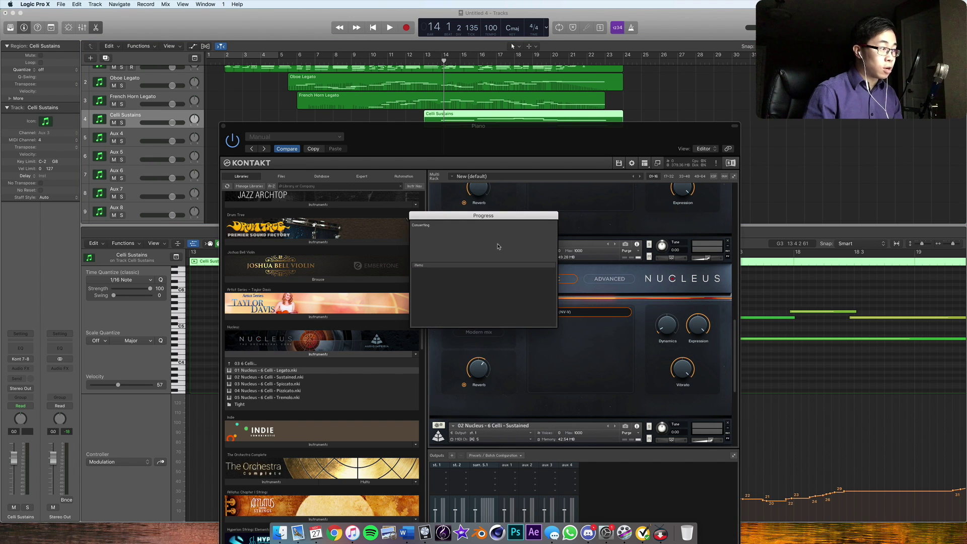
pyautogui.scroll(-10, 323, 328)
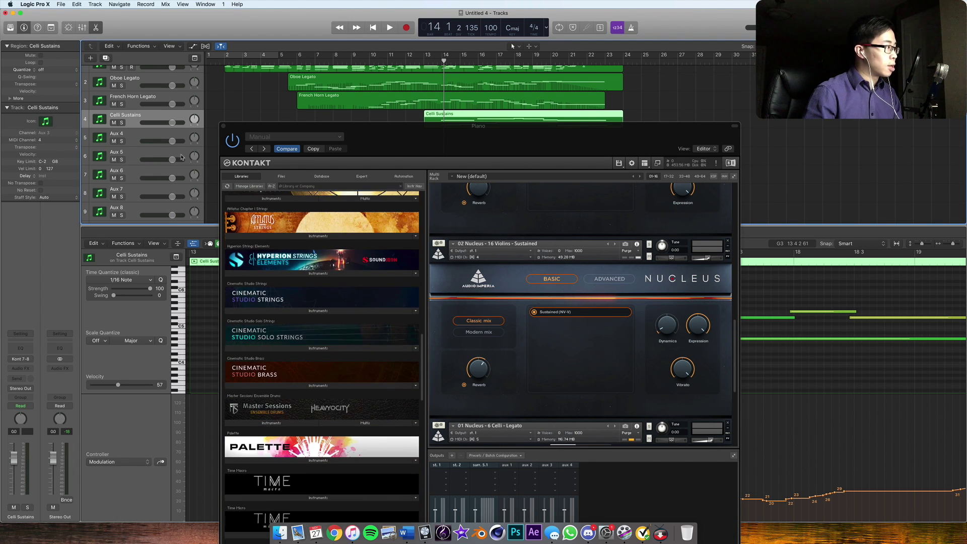
# Rename the Aux 4 track as Celli Legato
pyautogui.doubleClick(116, 133)
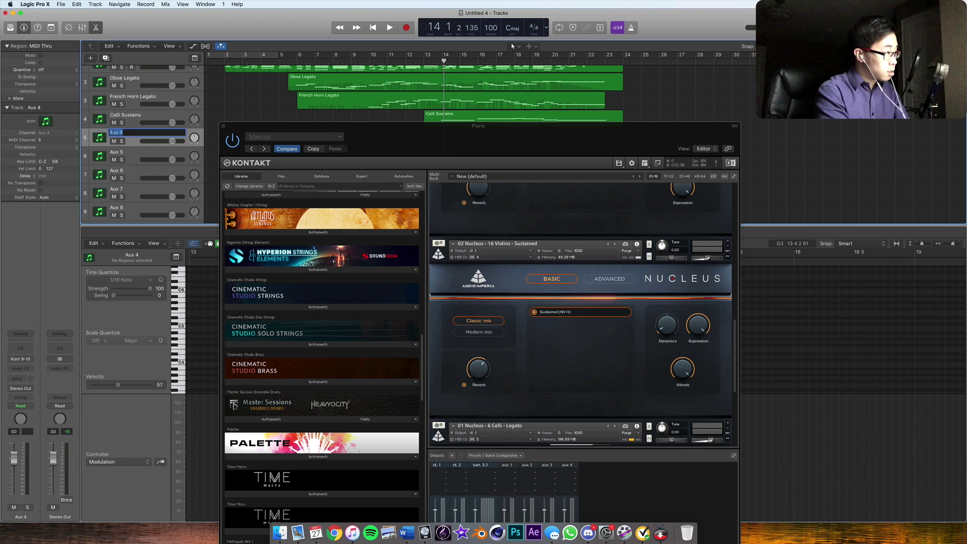
pyautogui.write('Celli Legato')
pyautogui.press('Return')
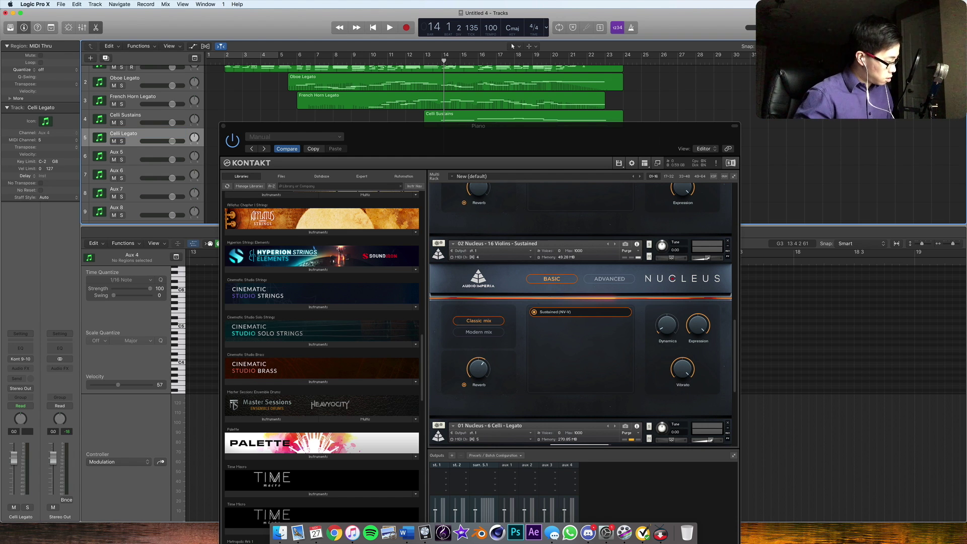
pyautogui.moveTo(386, 141); pyautogui.dragTo(384, 143)
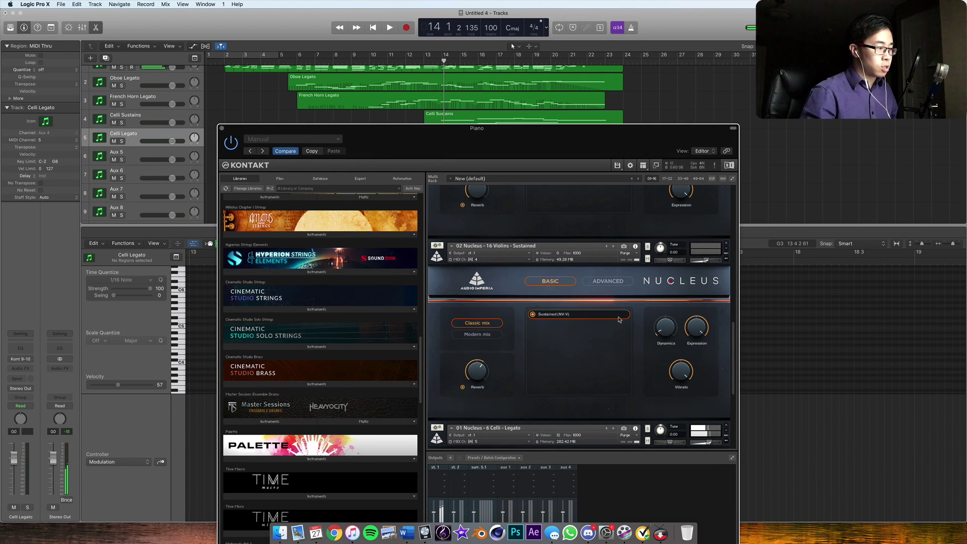
# Bring the 6 Celli - Legato patch into view and audition it over playback from bar 12
pyautogui.scroll(-10, 322, 353)
pyautogui.scroll(-3, 615, 321)
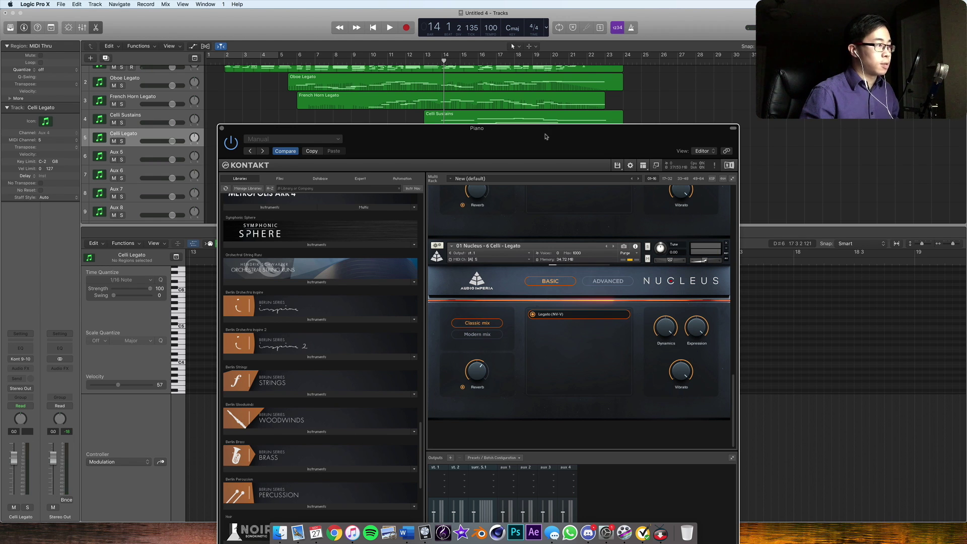
pyautogui.moveTo(546, 136); pyautogui.dragTo(520, 216)
pyautogui.click(414, 60)
pyautogui.press('space')
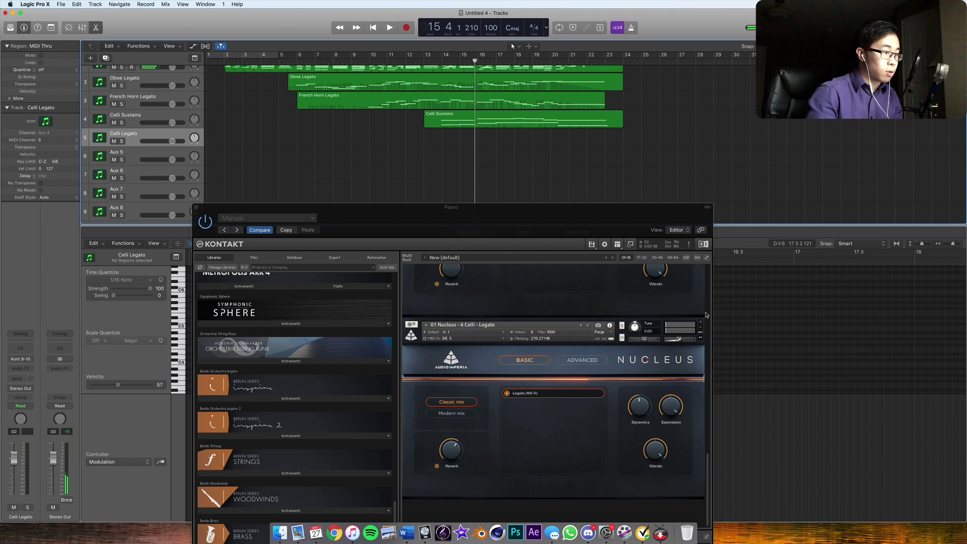
# Set the 6 Celli - Legato patch's volume to -3.0 and record a melodic line on the Celli Legato track from bar 13 to bar 23
pyautogui.click(681, 341)
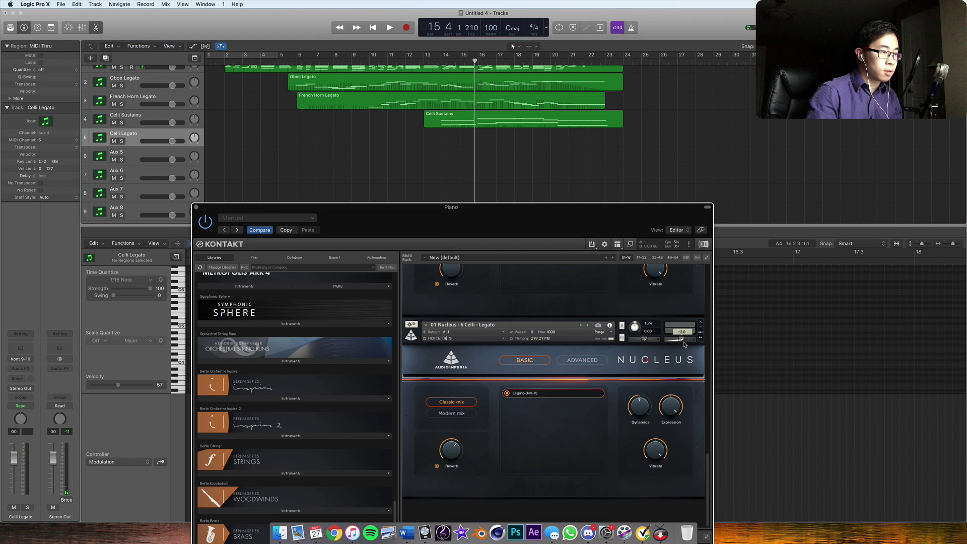
pyautogui.click(424, 62)
pyautogui.press('space')
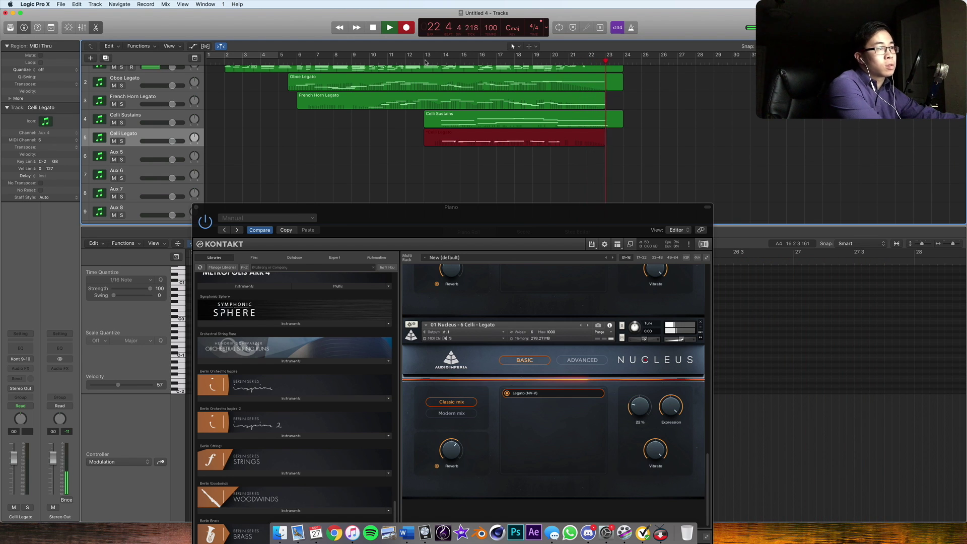
pyautogui.press('space')
# Play back the new Celli Legato region from bar 13 and extend the starts of its first two notes slightly earlier
pyautogui.moveTo(451, 207); pyautogui.dragTo(302, 399)
pyautogui.click(434, 60)
pyautogui.press('space')
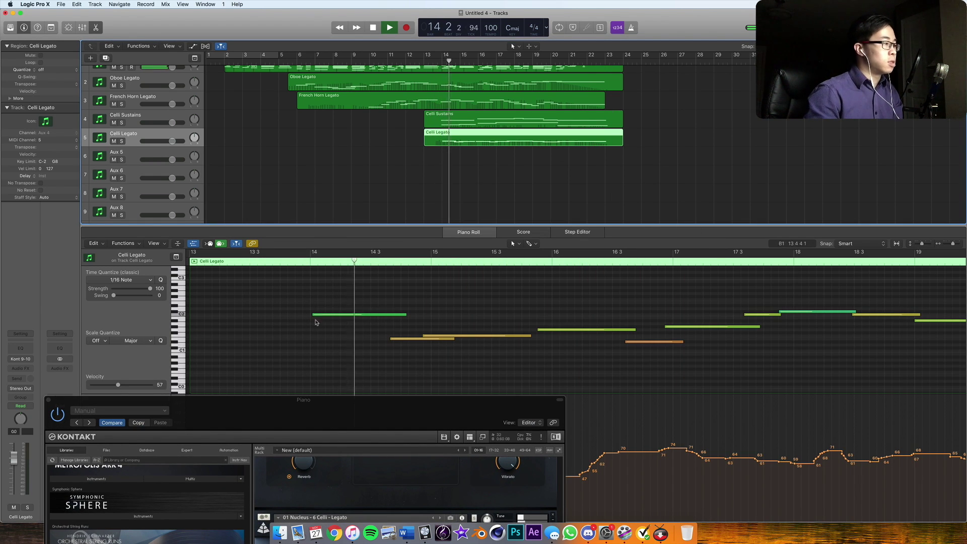
pyautogui.press('space')
pyautogui.moveTo(391, 338); pyautogui.dragTo(385, 339)
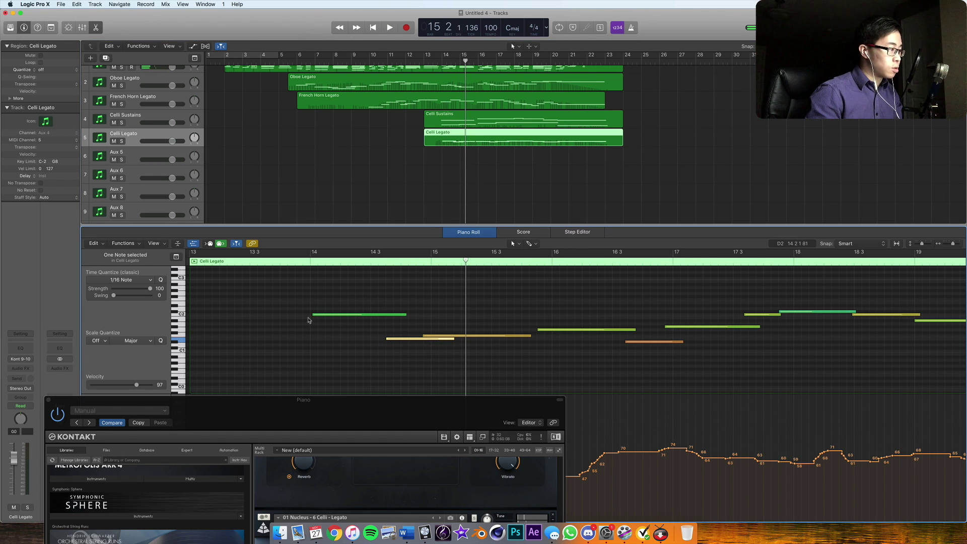
pyautogui.moveTo(316, 318); pyautogui.dragTo(306, 316)
# Replay the Celli Legato part from just before bar 14, trimming the start of the C2 note near bar 17.3 slightly later
pyautogui.click(296, 260)
pyautogui.press('space')
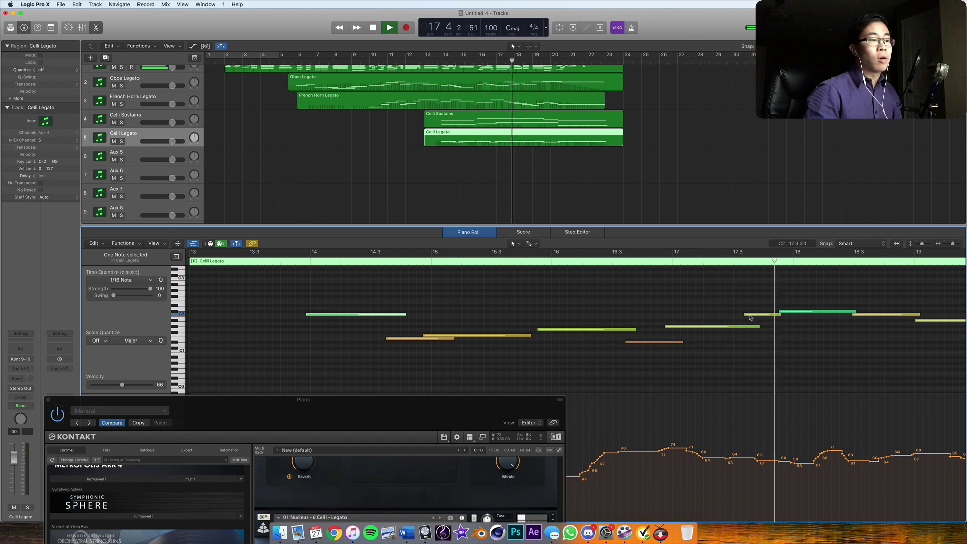
pyautogui.press('space')
pyautogui.moveTo(743, 314); pyautogui.dragTo(749, 315)
pyautogui.press('space')
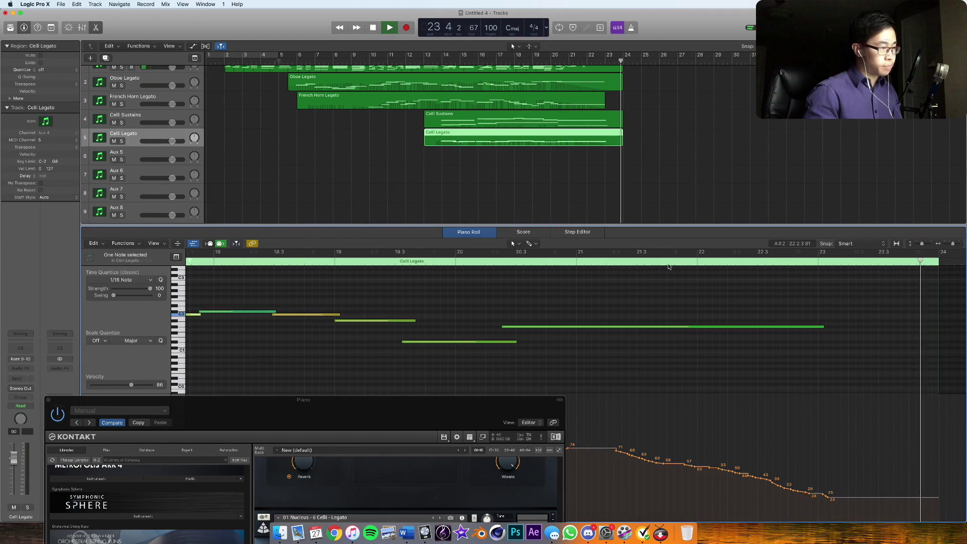
pyautogui.press('space')
# Return to the Nucleus library in the Kontakt browser and go back up from the 6 Celli patches to the 02 Sections folder
pyautogui.moveTo(277, 403); pyautogui.dragTo(530, 55)
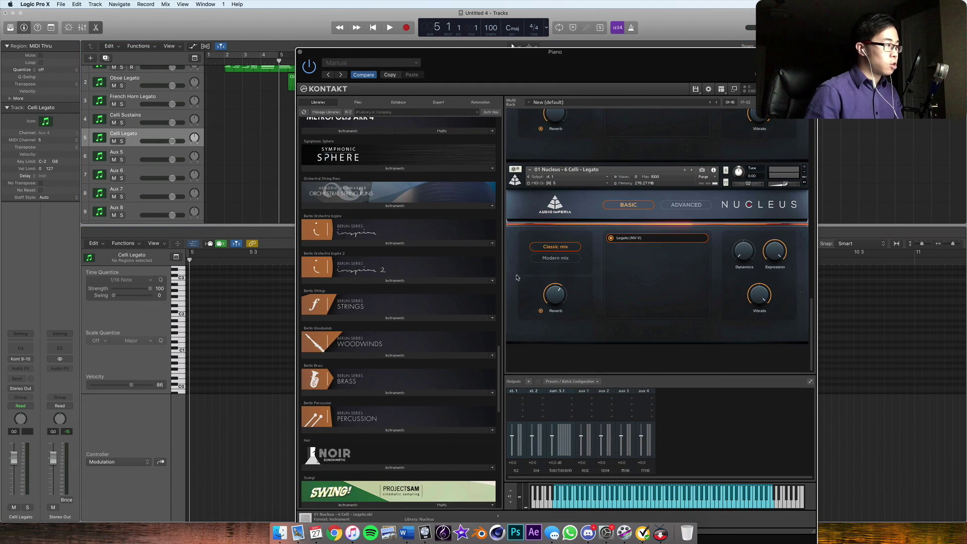
pyautogui.scroll(-10, 408, 242)
pyautogui.scroll(-5, 408, 242)
pyautogui.scroll(15, 408, 242)
pyautogui.scroll(5, 408, 242)
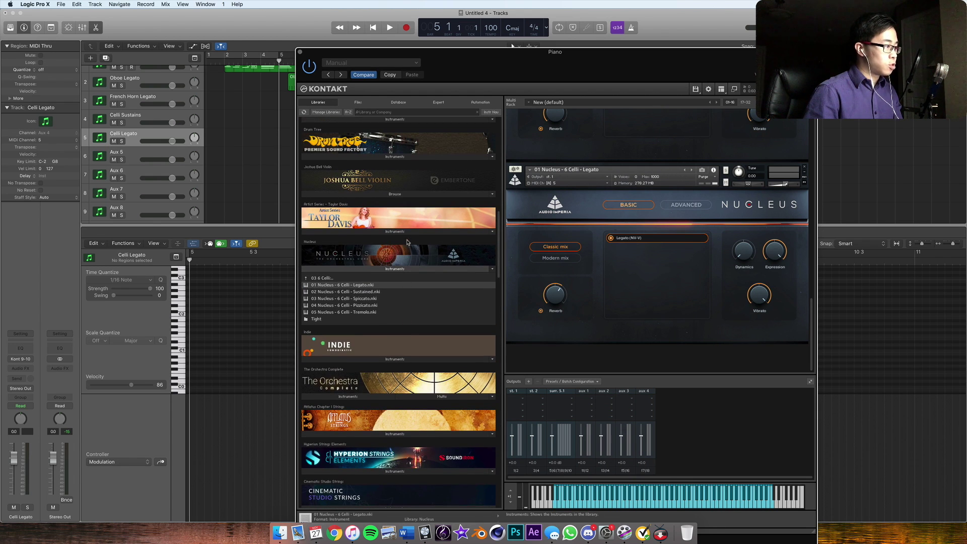
pyautogui.click(359, 278)
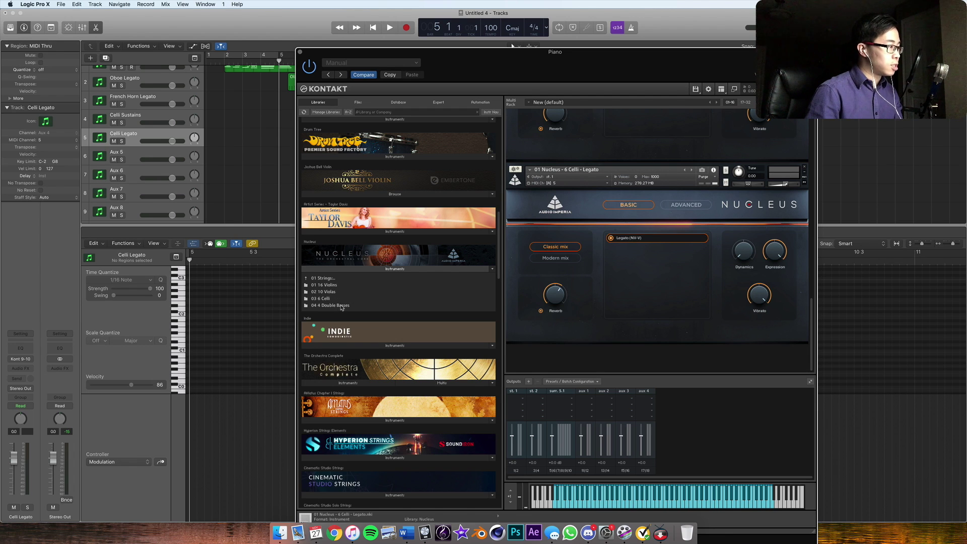
pyautogui.click(325, 278)
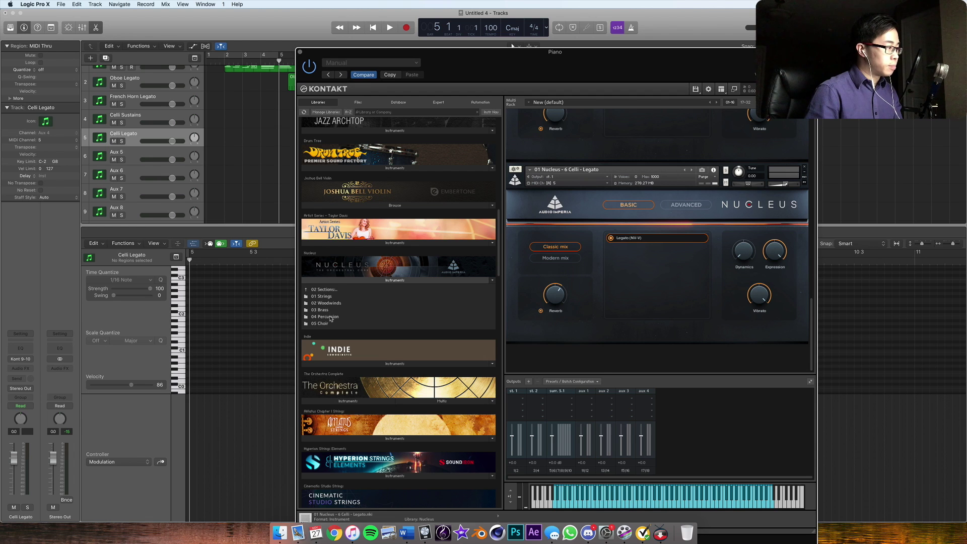
# Look through the Nucleus tonal percussion, atonal percussion and drum kit patches, returning to the 02 Sections folder
pyautogui.doubleClick(330, 317)
pyautogui.doubleClick(336, 297)
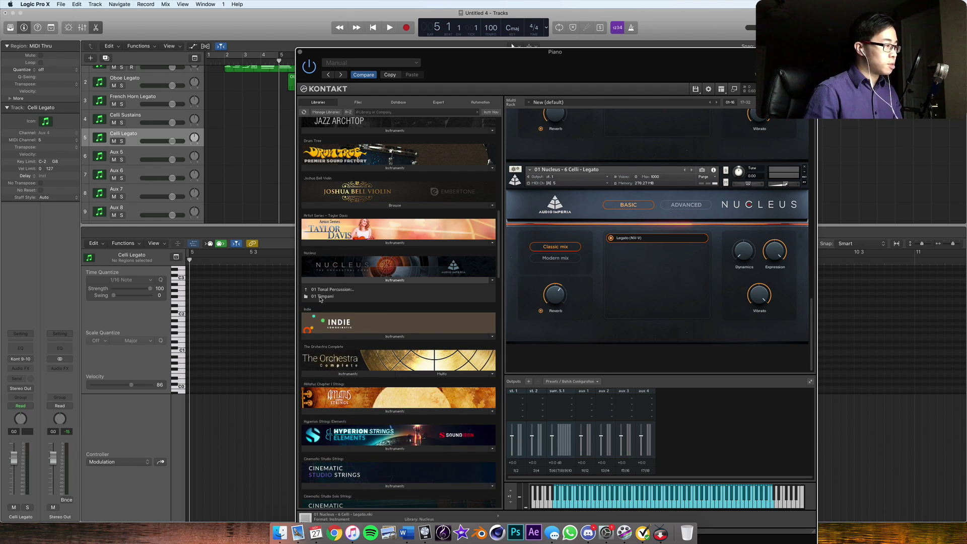
pyautogui.click(325, 290)
pyautogui.doubleClick(346, 303)
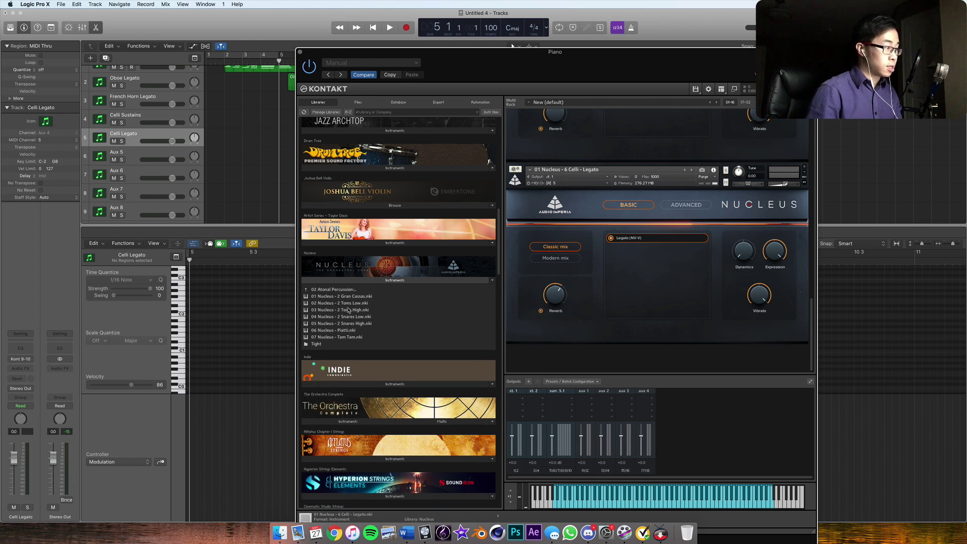
pyautogui.click(353, 290)
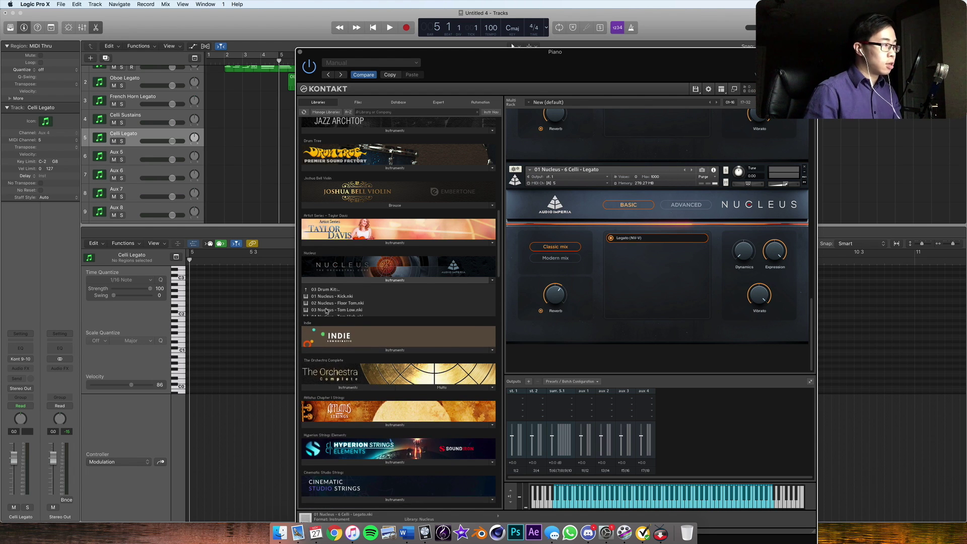
pyautogui.click(330, 291)
pyautogui.click(332, 291)
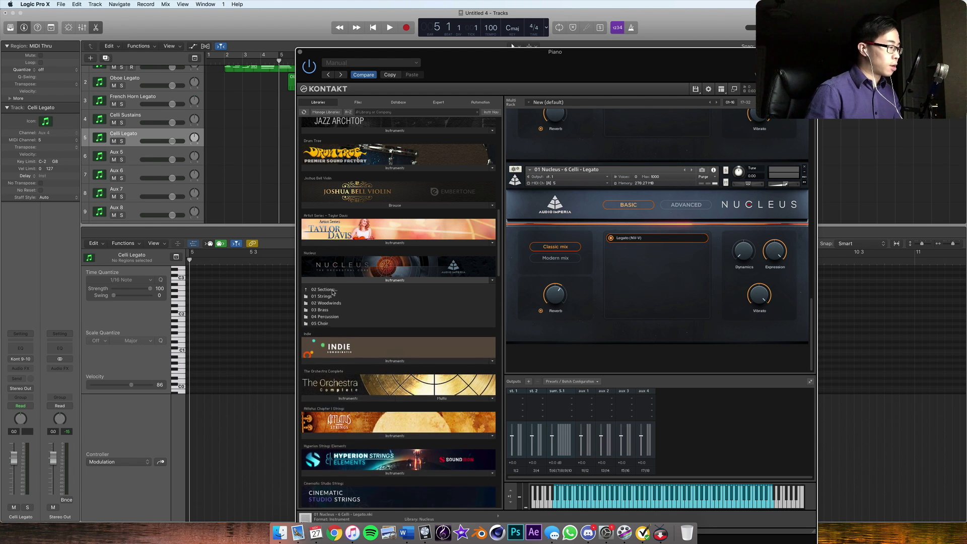
# Load the 01 Nucleus - 2 Flutes - Sustained patch from the Woodwinds section as a new instrument
pyautogui.click(339, 303)
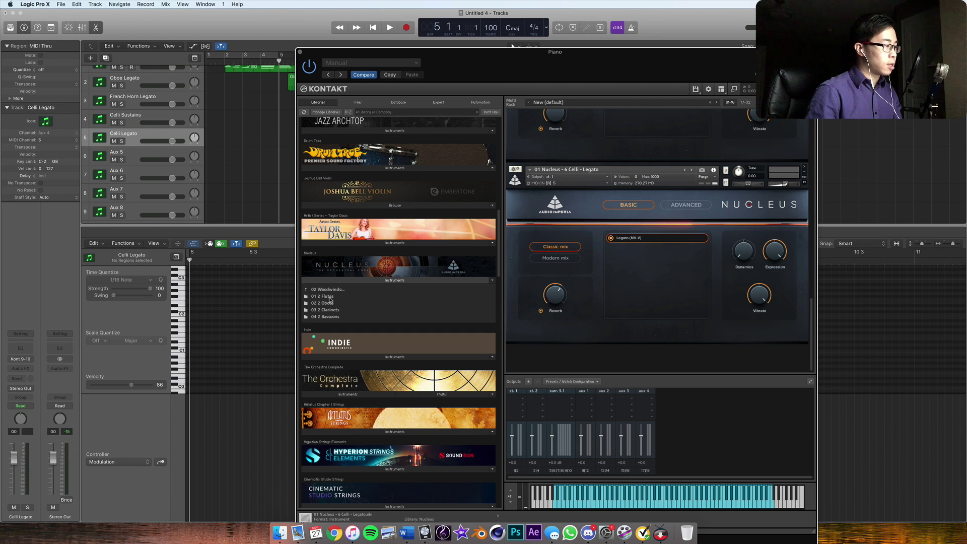
pyautogui.click(330, 297)
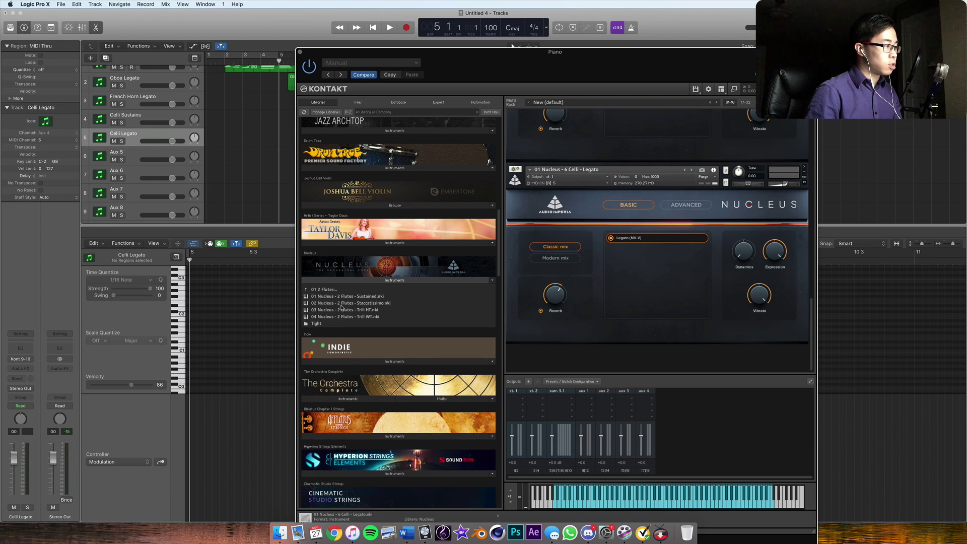
pyautogui.doubleClick(377, 298)
# Rename the Aux 5 track as Flutes Legato
pyautogui.moveTo(568, 74); pyautogui.dragTo(516, 226)
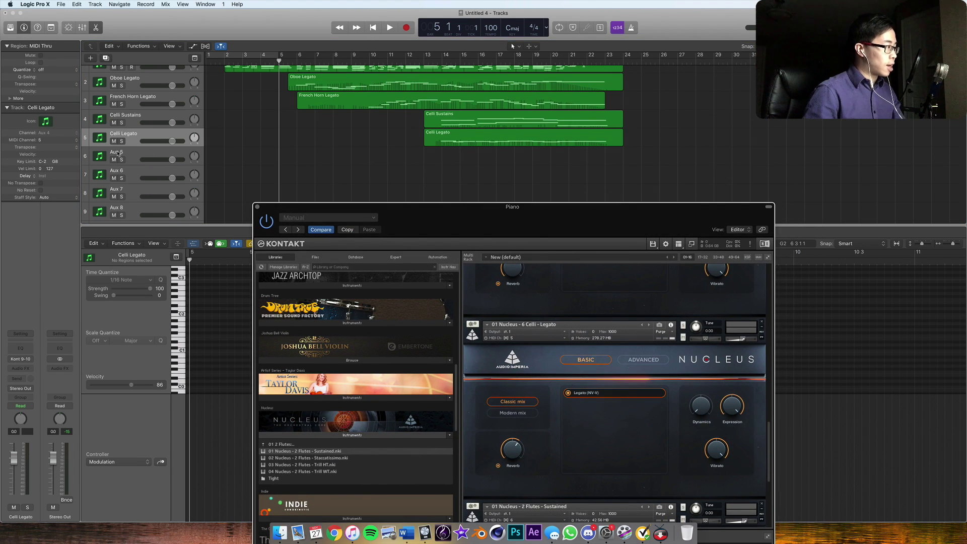
pyautogui.doubleClick(117, 153)
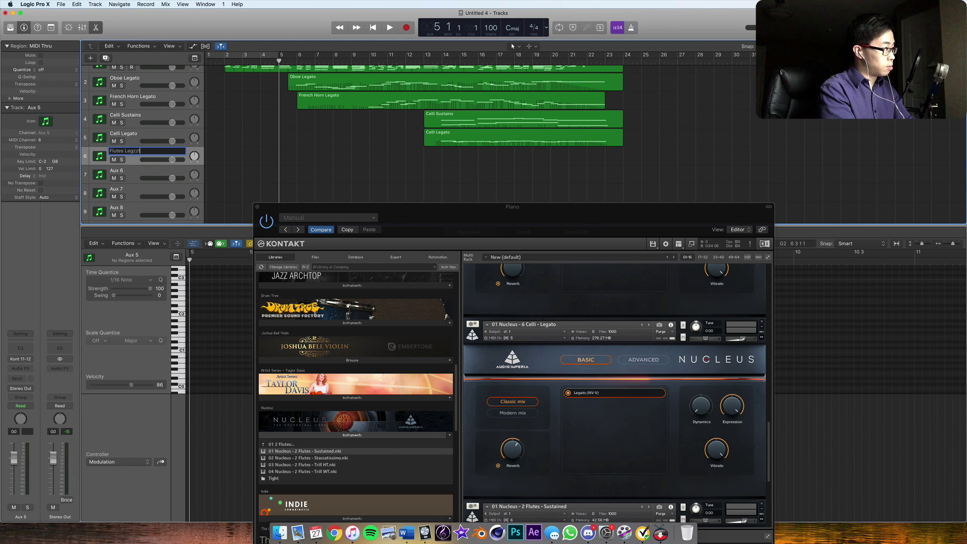
pyautogui.write('Flutes Legzzt')
pyautogui.press('BackSpace')
pyautogui.press('BackSpace')
pyautogui.press('BackSpace')
pyautogui.write('ato')
pyautogui.press('Return')
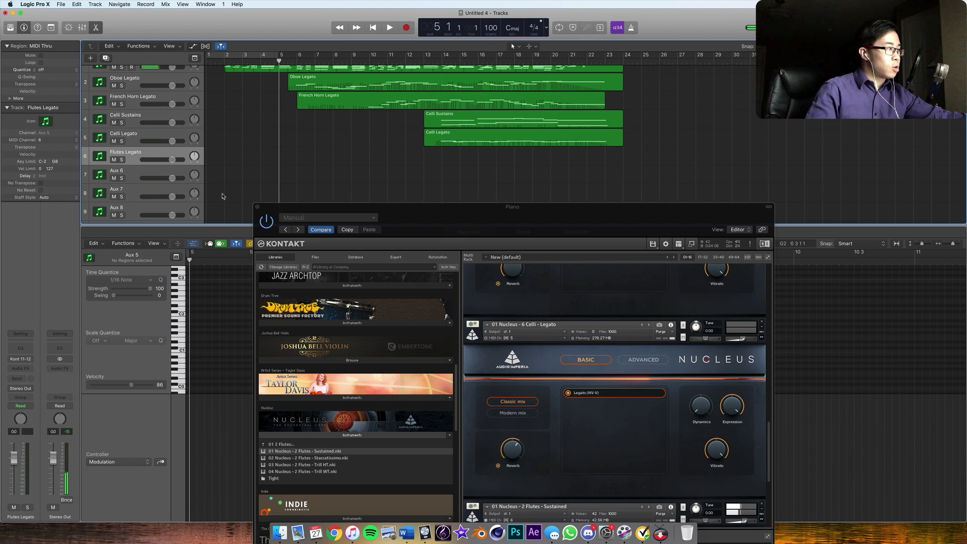
# Bring the 2 Flutes - Sustained patch into view and audition it over playback from bar 5
pyautogui.scroll(-3, 644, 355)
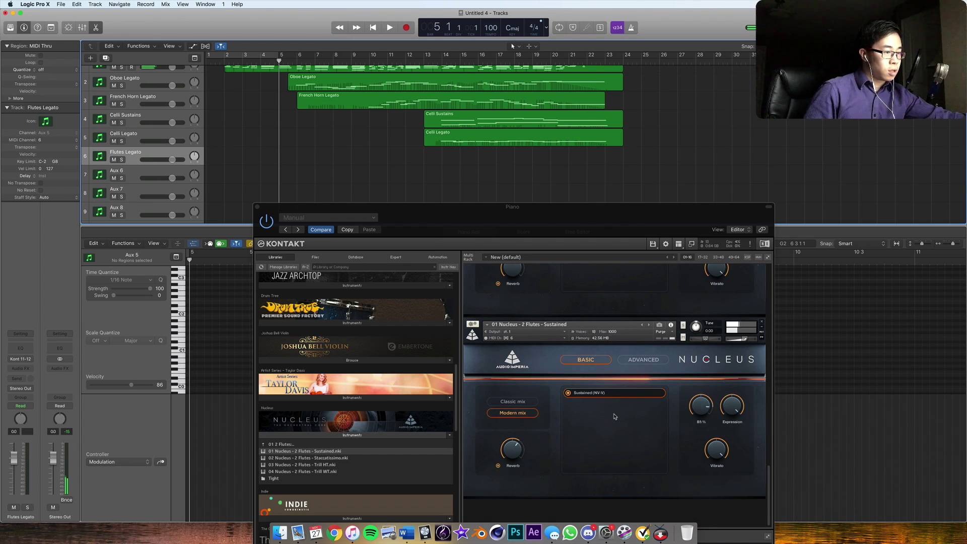
pyautogui.click(499, 466)
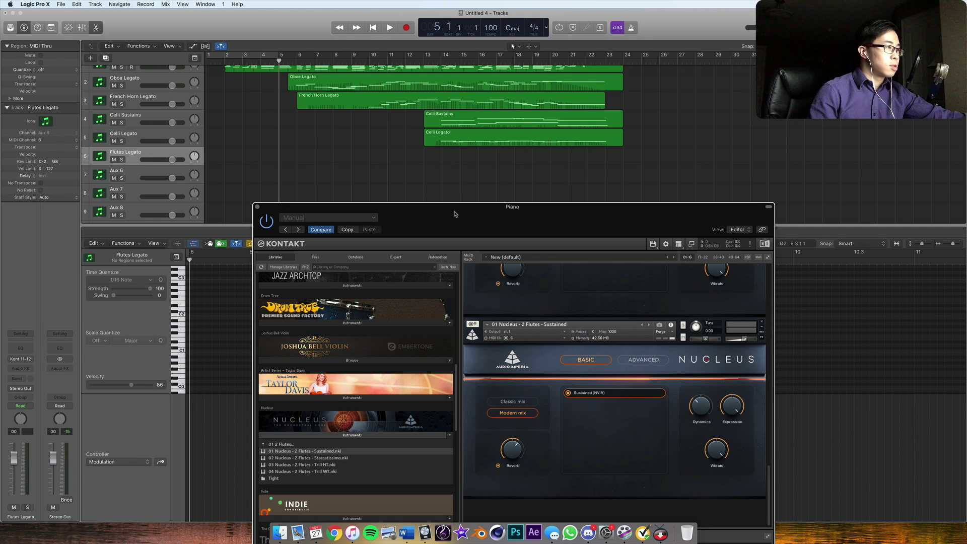
pyautogui.press('space')
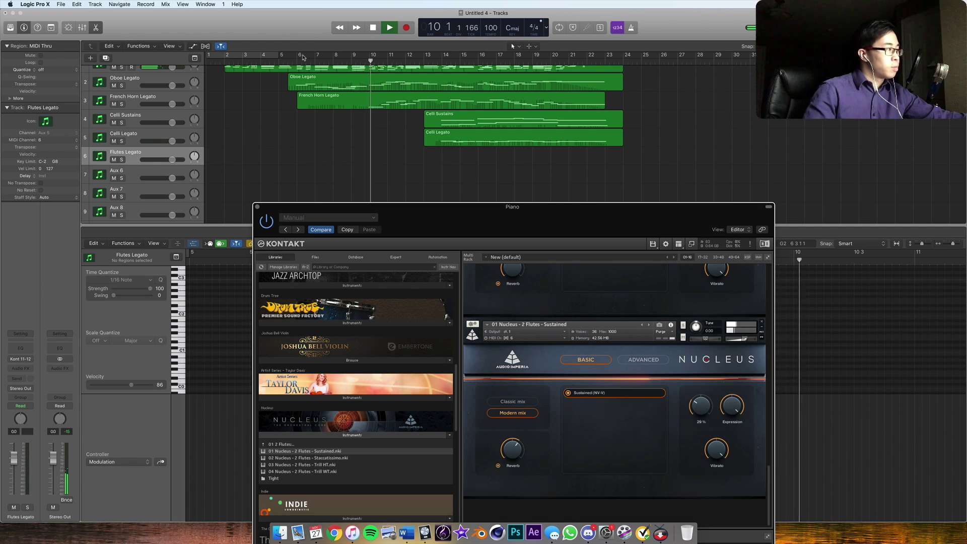
pyautogui.press('space')
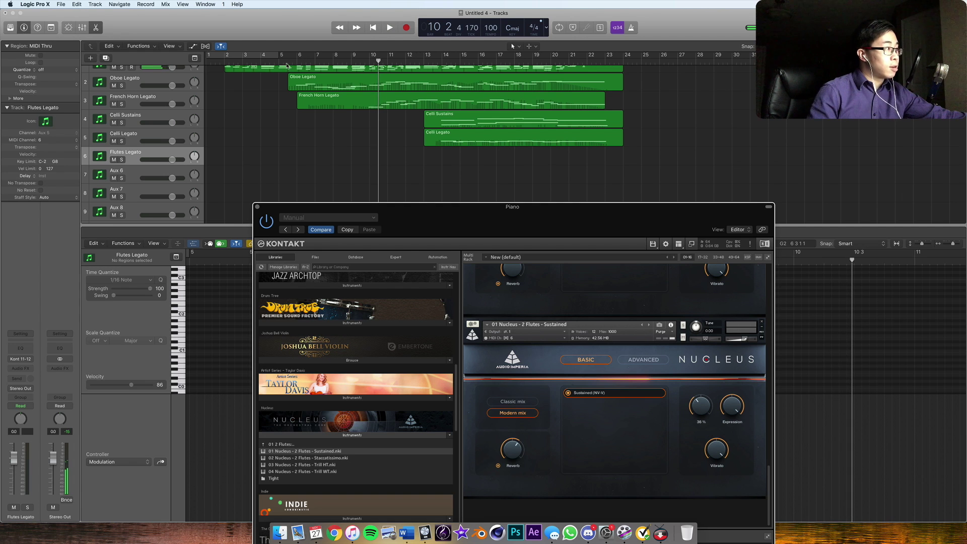
# Record a flute part on the Flutes Legato track from bar 5 to bar 23
pyautogui.click(279, 63)
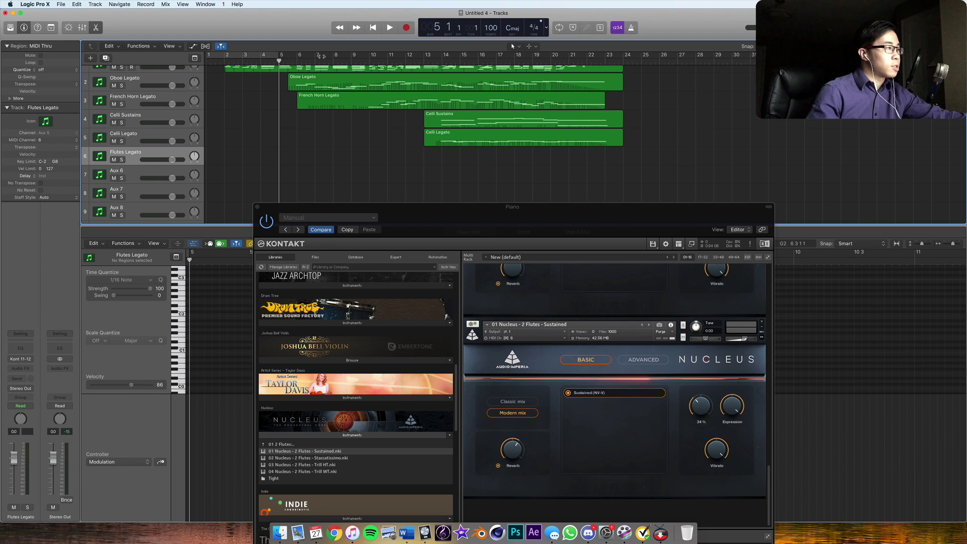
pyautogui.click(406, 28)
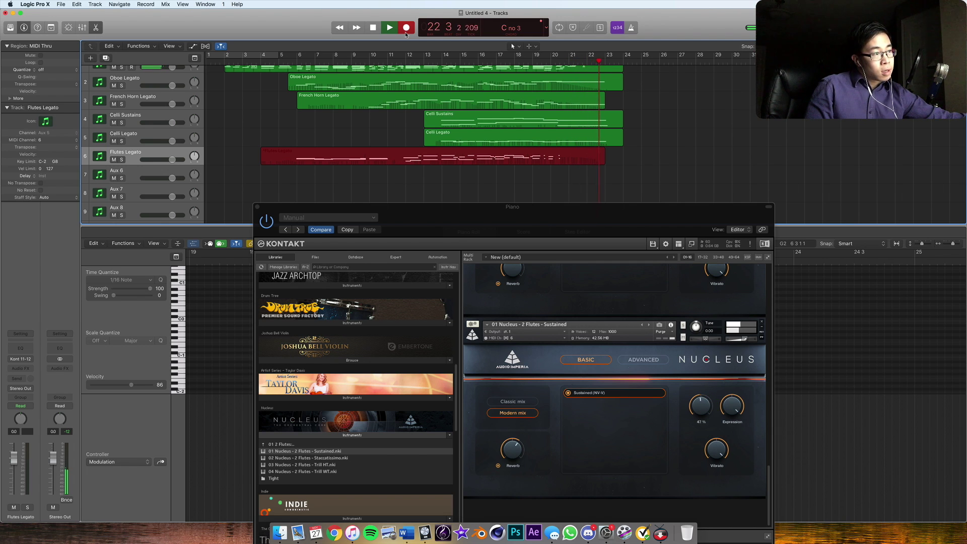
pyautogui.press('space')
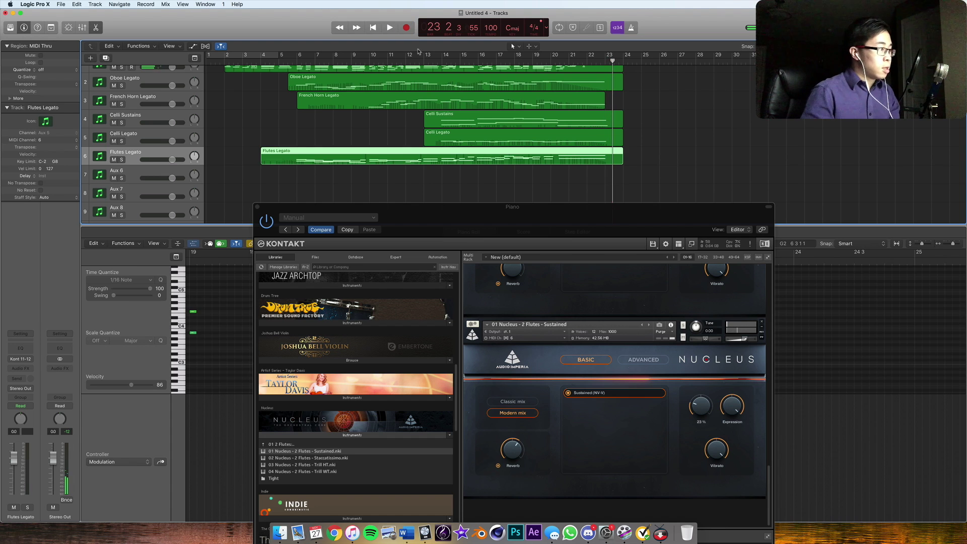
# Solo the Solo Oboe - Legato and 2 Flutes - Sustained patches while playing back from bar 5.3
pyautogui.click(288, 55)
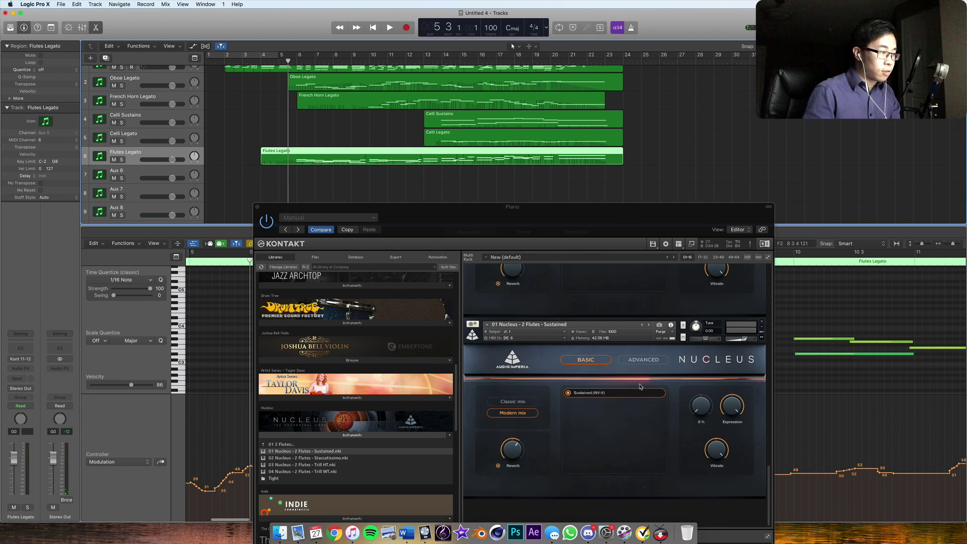
pyautogui.scroll(10, 686, 326)
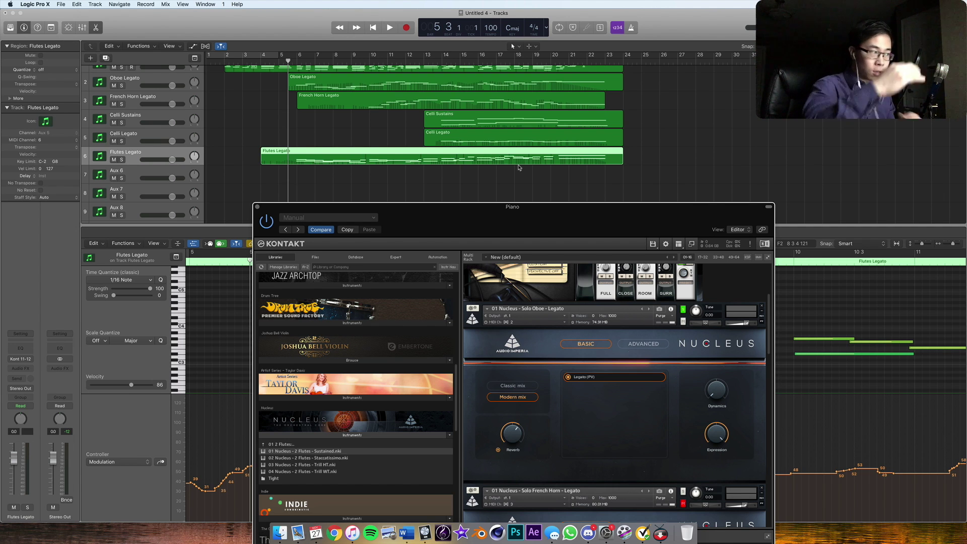
pyautogui.press('space')
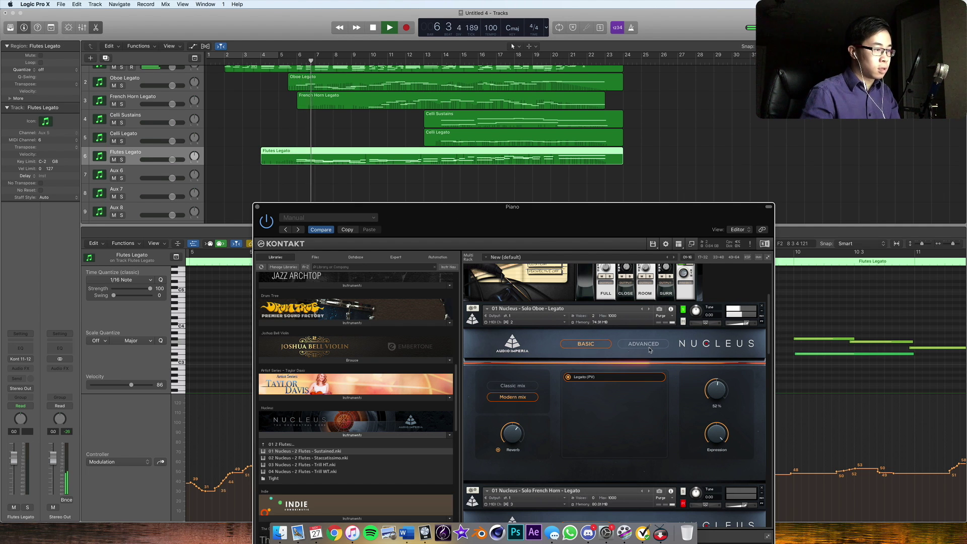
pyautogui.scroll(-3, 651, 349)
pyautogui.scroll(-10, 650, 349)
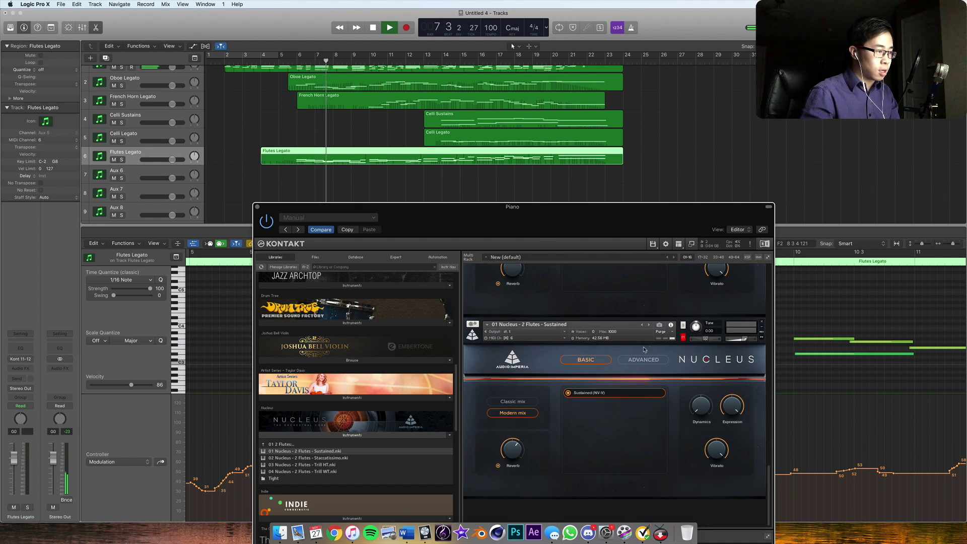
pyautogui.click(683, 326)
pyautogui.press('space')
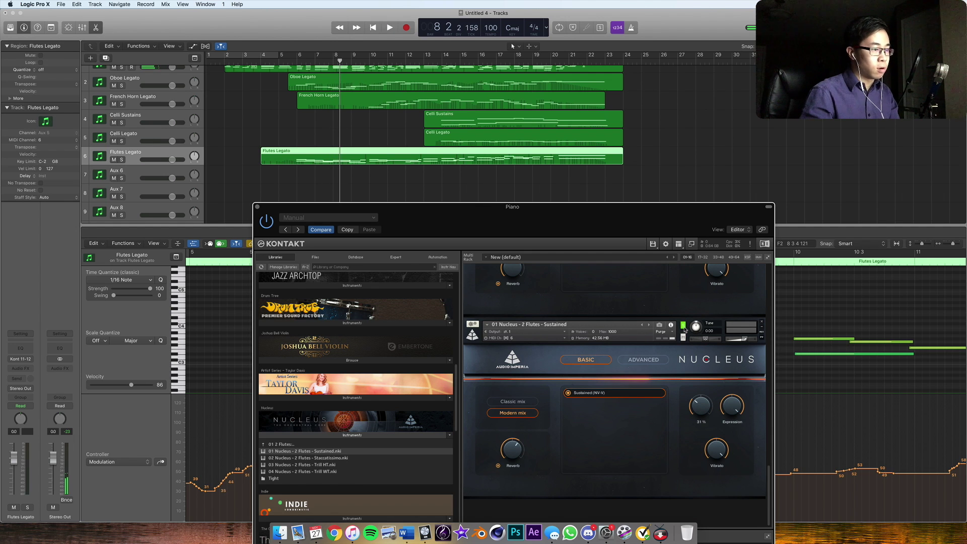
# Clear the solo on the 2 Flutes - Sustained patch, mute the CinePiano patch, and play back from bar 5.3
pyautogui.scroll(6, 689, 340)
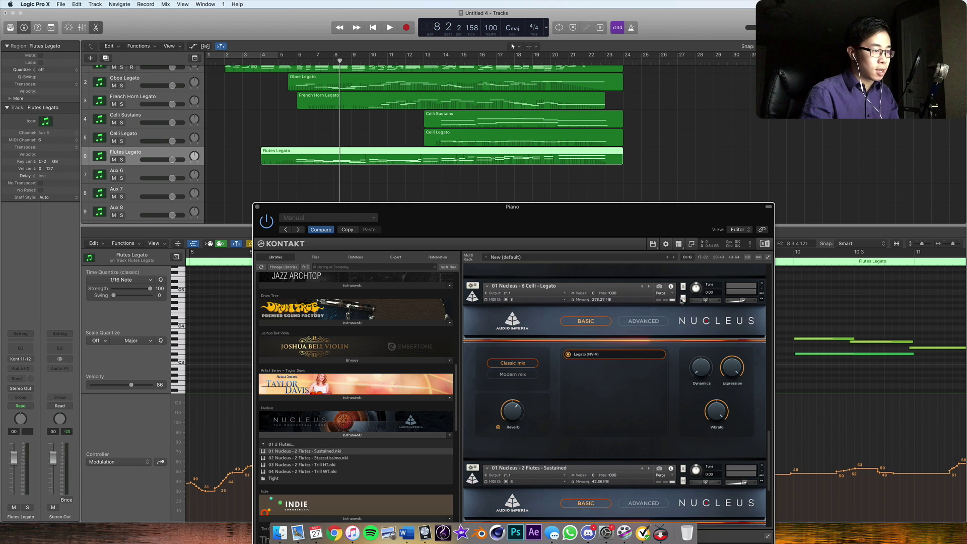
pyautogui.scroll(8, 687, 326)
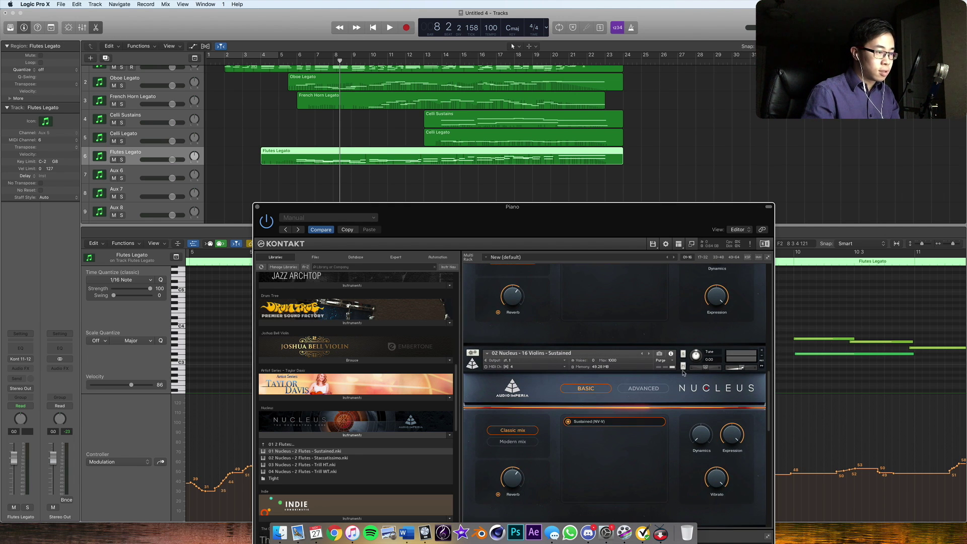
pyautogui.scroll(2, 683, 372)
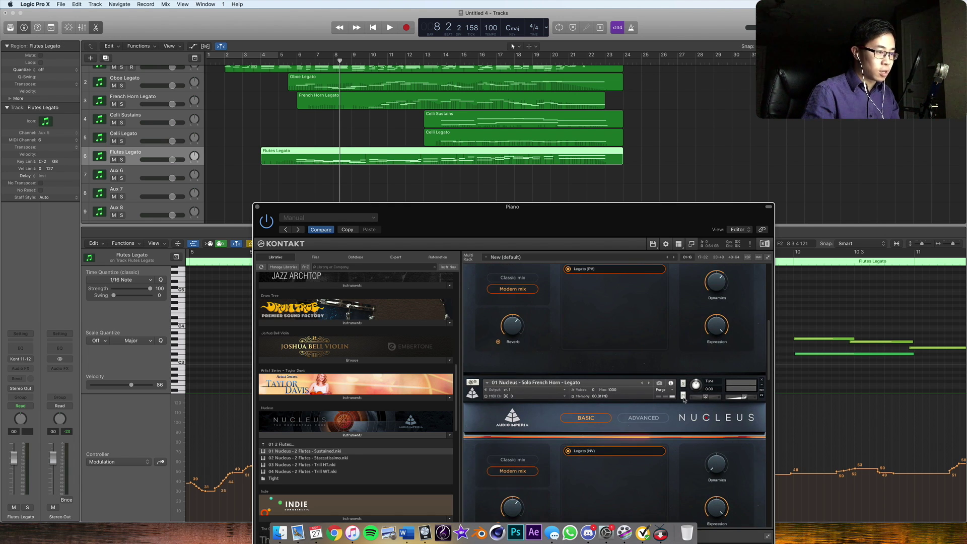
pyautogui.scroll(10, 684, 400)
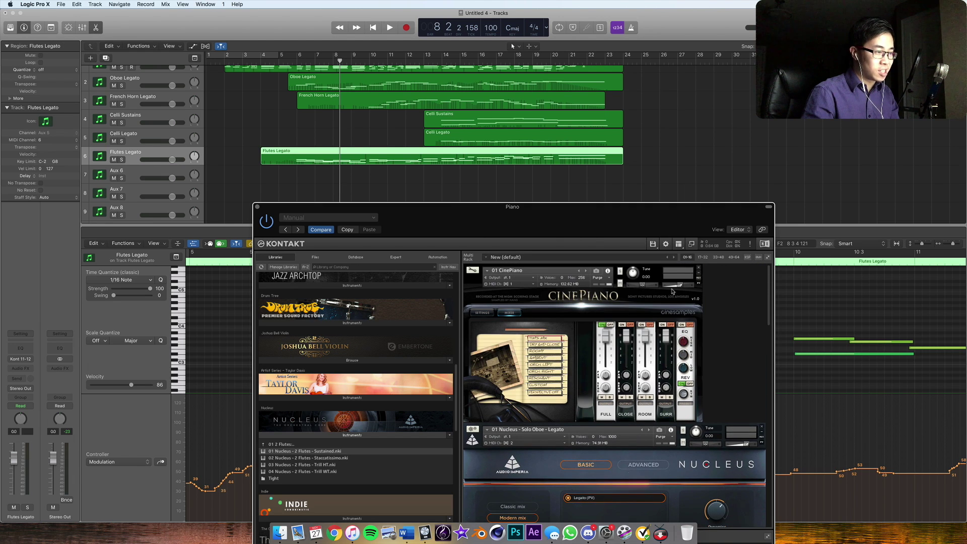
pyautogui.click(291, 64)
pyautogui.press('space')
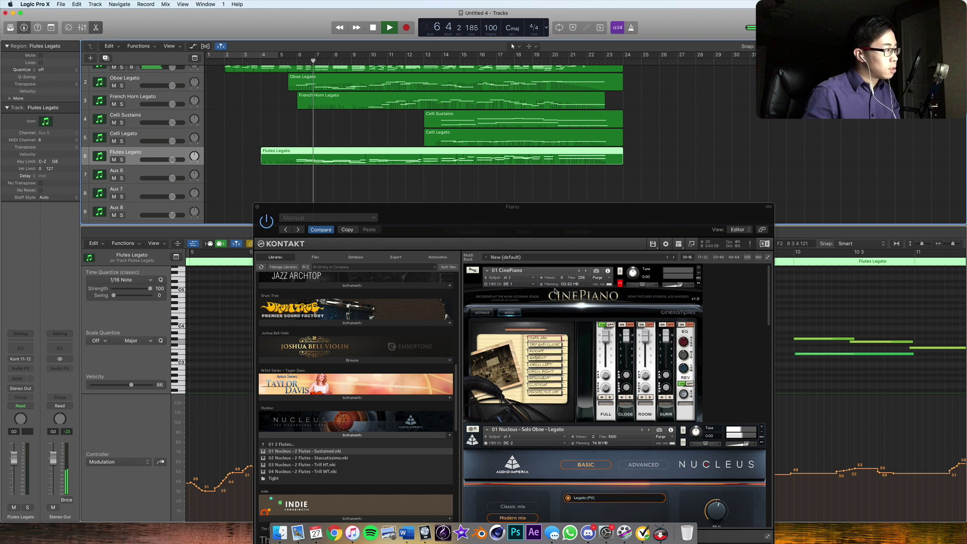
# Uncover the Flutes Legato notes during playback and extend the start of the low note at bar 12 back to bar 11
pyautogui.moveTo(504, 207); pyautogui.dragTo(308, 466)
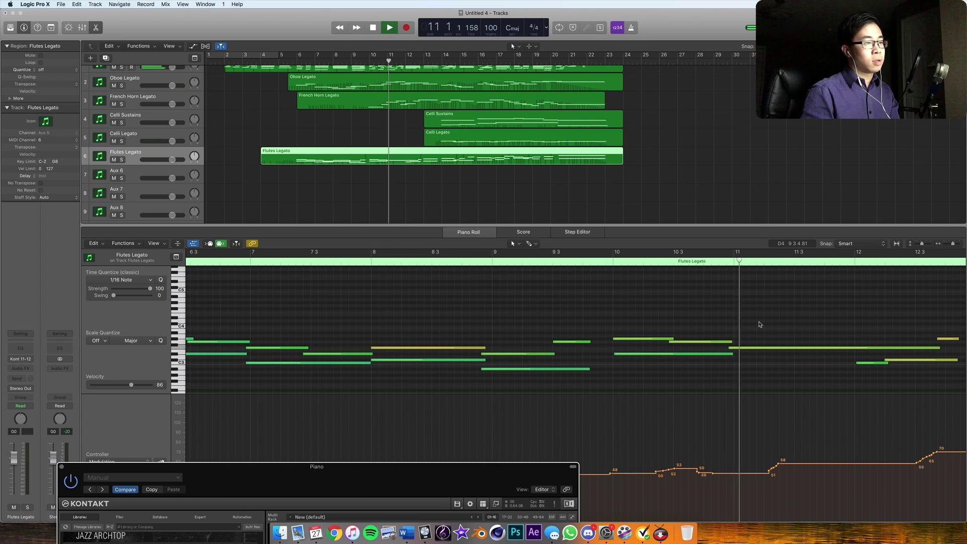
pyautogui.hscroll(5, 760, 325)
pyautogui.scroll(-2, 680, 360)
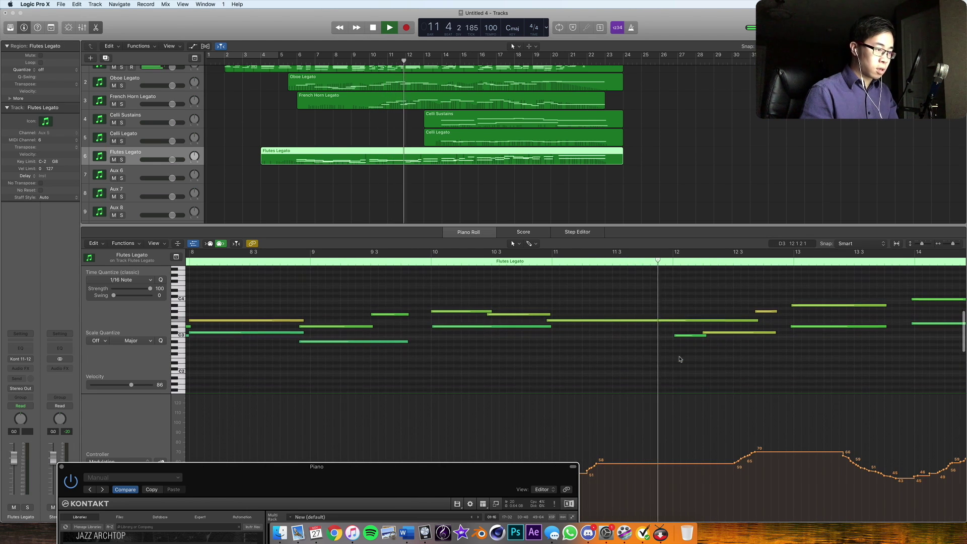
pyautogui.press('space')
pyautogui.moveTo(672, 336); pyautogui.dragTo(545, 335)
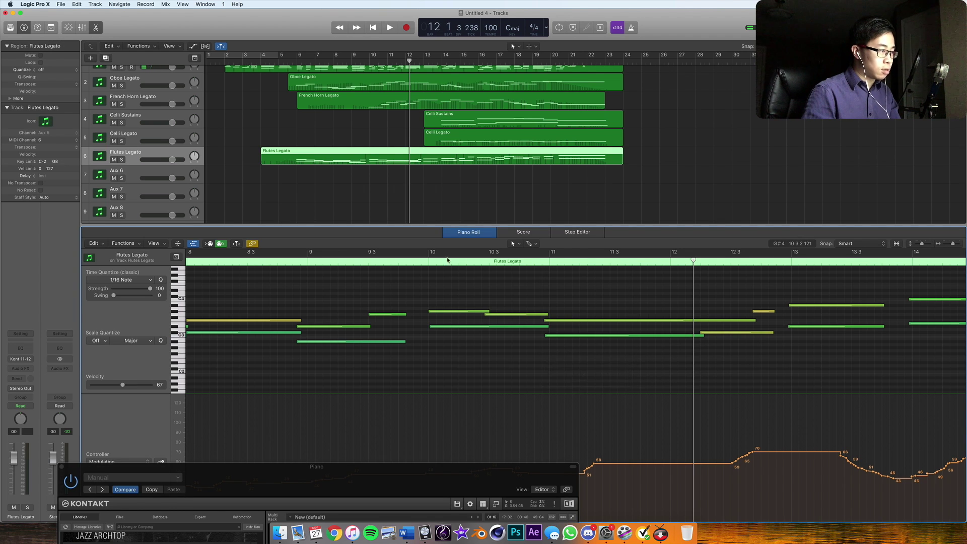
# Listen from bar 10, then move the boundary between the two adjoining low flute notes back to bar 12 and resume playback
pyautogui.click(425, 260)
pyautogui.press('space')
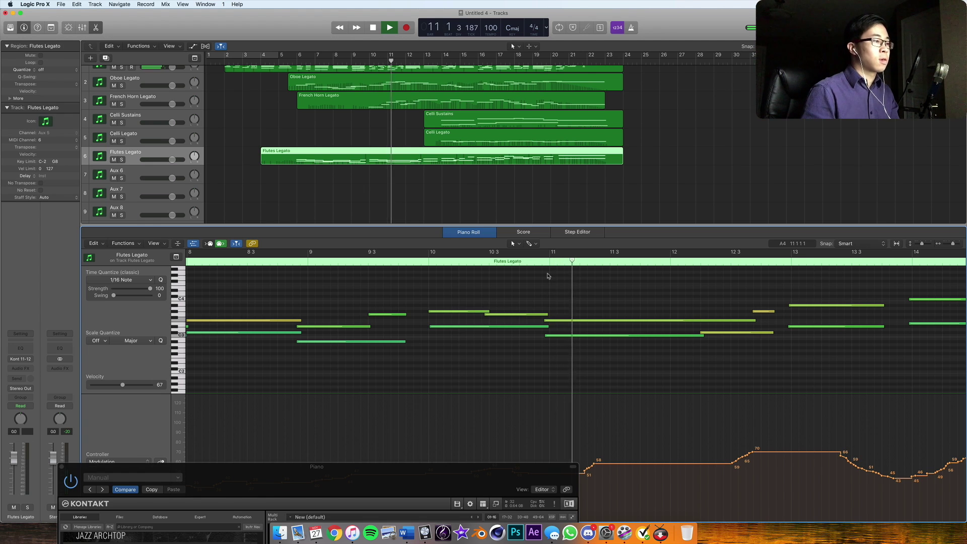
pyautogui.press('space')
pyautogui.moveTo(704, 335); pyautogui.dragTo(669, 336)
pyautogui.click(657, 259)
pyautogui.press('space')
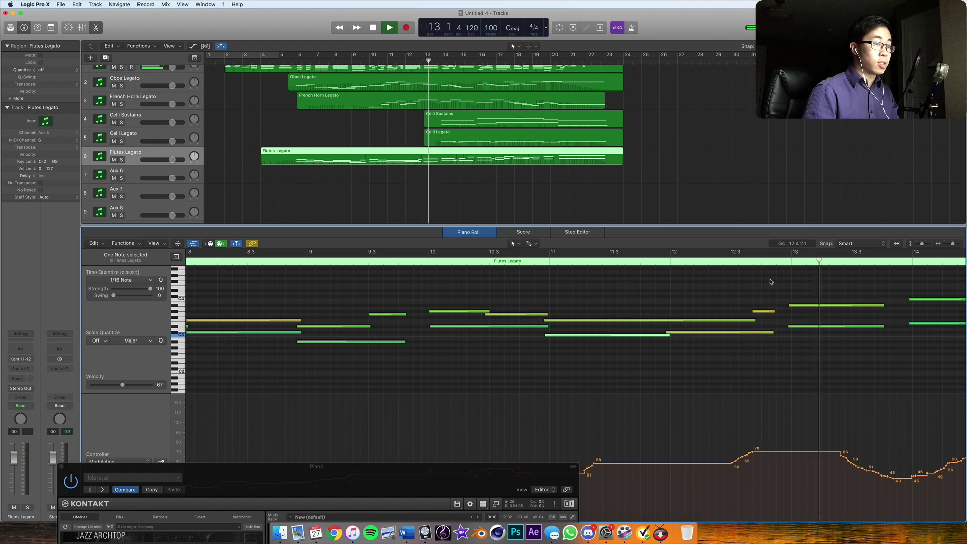
# Raise the pitch of the lower flute note at bar 13 and play on through the closing bars
pyautogui.press('space')
pyautogui.click(798, 327)
pyautogui.moveTo(798, 325); pyautogui.dragTo(798, 316)
pyautogui.press('space')
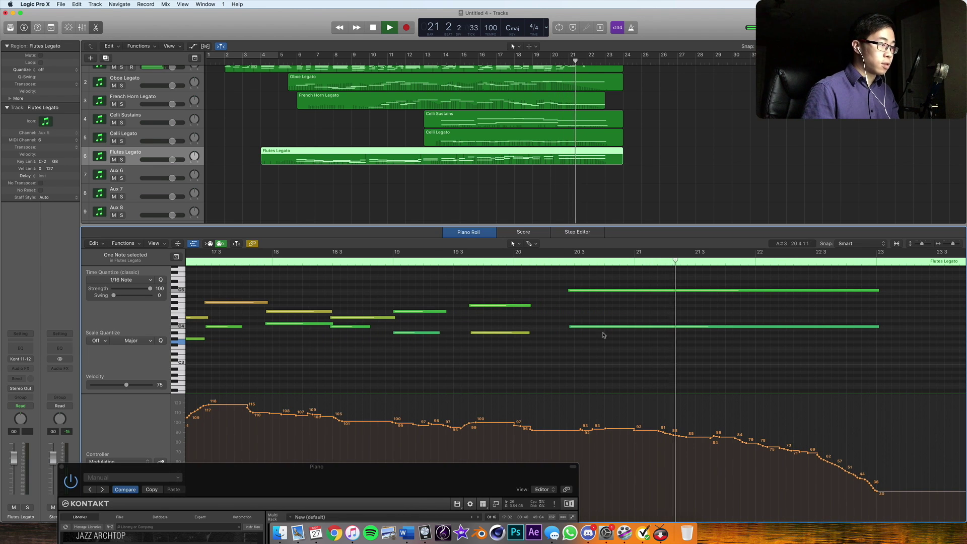
# Stop playback, unmute the 6 Celli - Legato patch, and replay the arrangement from bar 5
pyautogui.press('space')
pyautogui.click(577, 291)
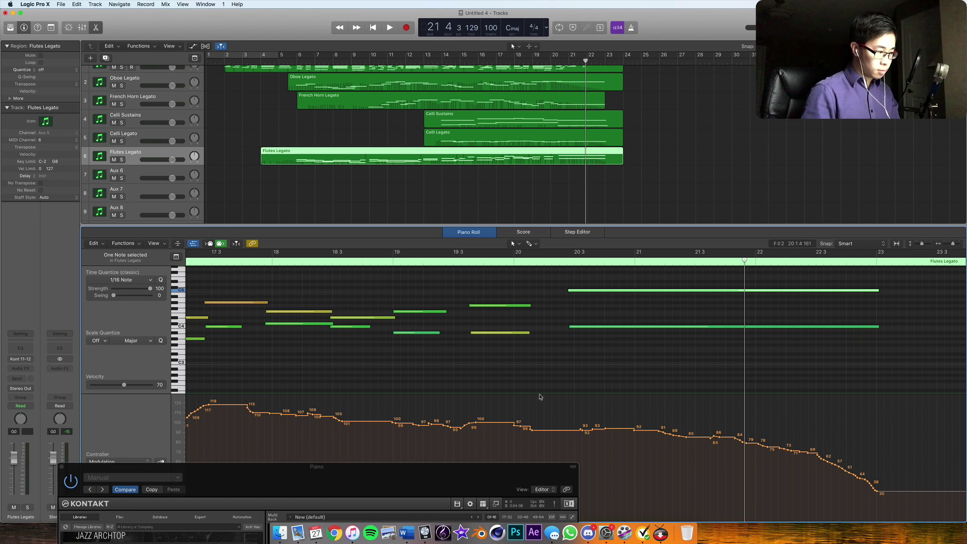
pyautogui.moveTo(523, 472); pyautogui.dragTo(580, 153)
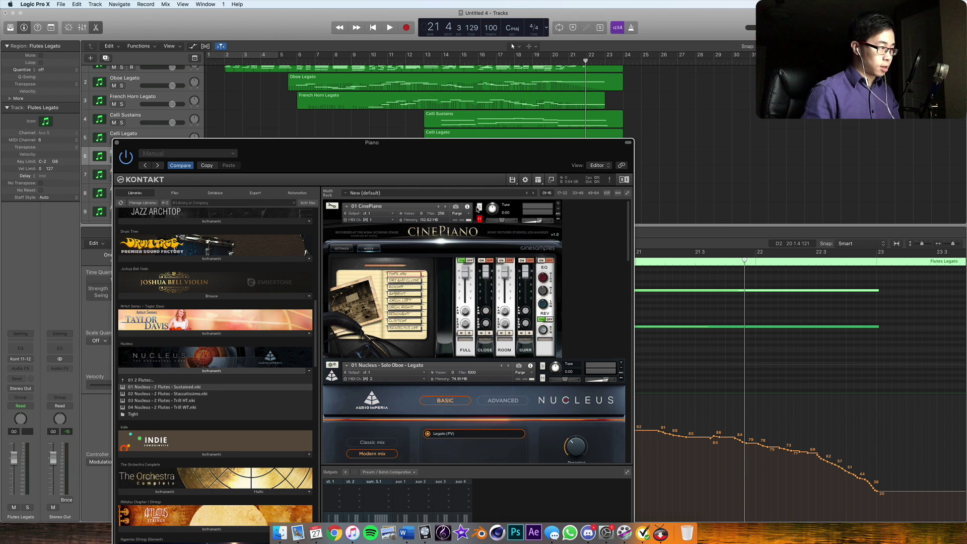
pyautogui.scroll(-15, 516, 271)
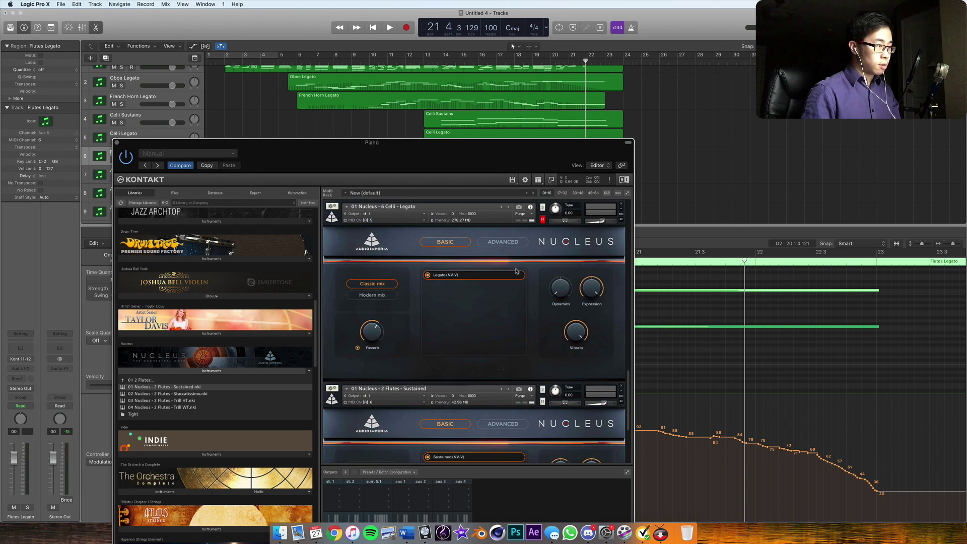
pyautogui.moveTo(518, 159); pyautogui.dragTo(491, 436)
pyautogui.doubleClick(285, 57)
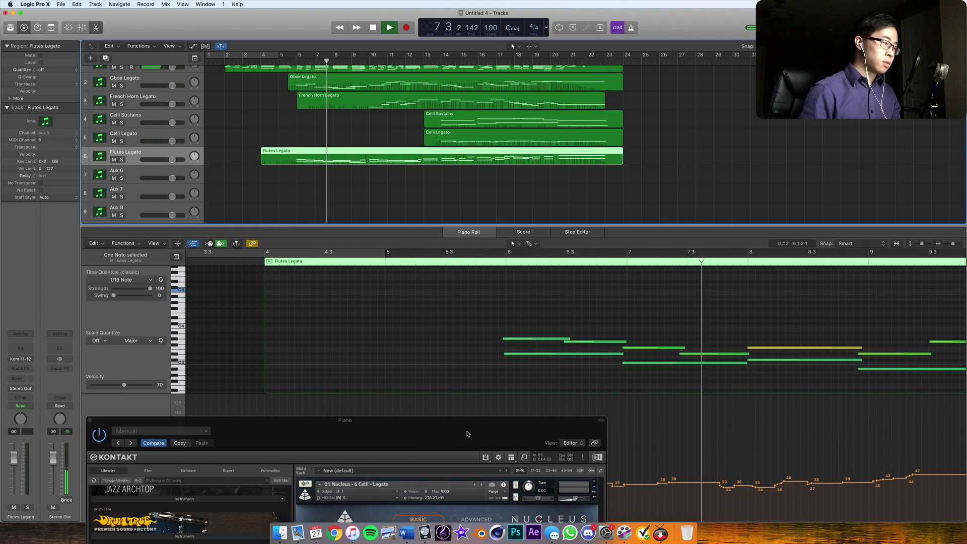
# Review the celli and 2 Flutes - Sustained patches in the Kontakt rack during playback, and hide the note editor to see all tracks
pyautogui.moveTo(468, 434); pyautogui.dragTo(507, 127)
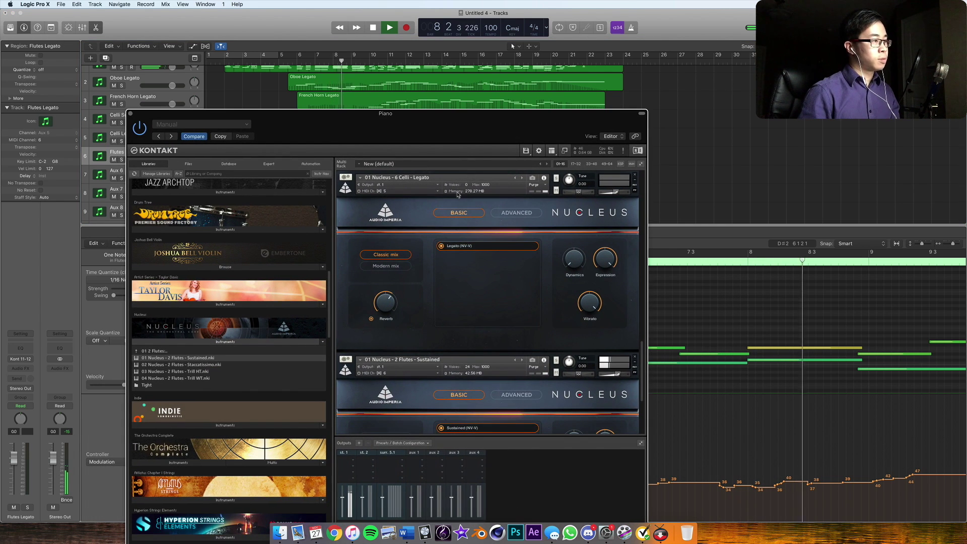
pyautogui.scroll(-5, 477, 213)
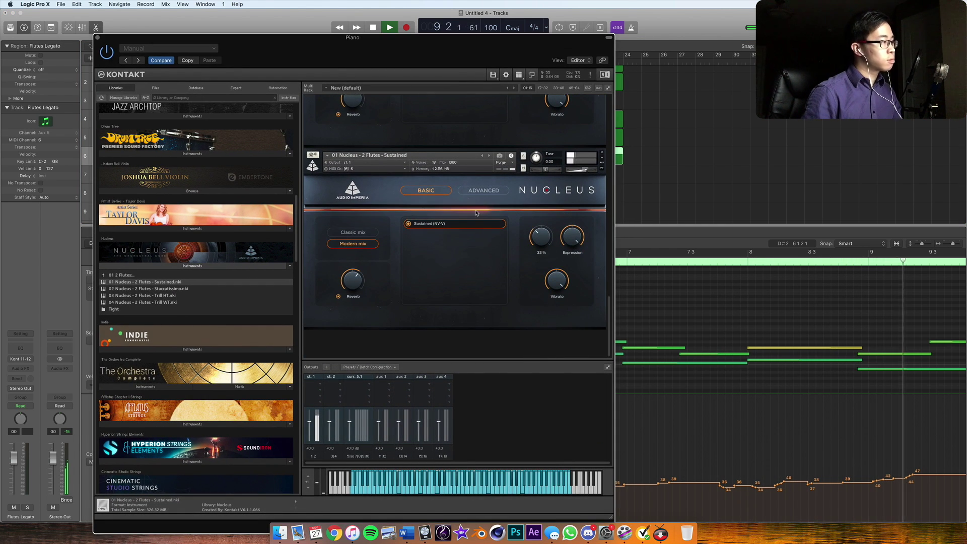
pyautogui.scroll(-3, 474, 219)
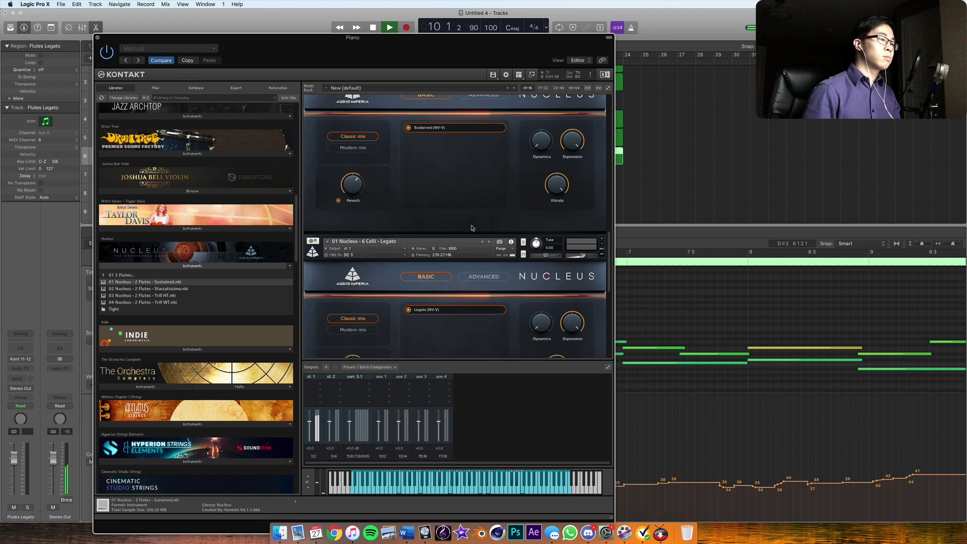
pyautogui.moveTo(428, 37); pyautogui.dragTo(388, 319)
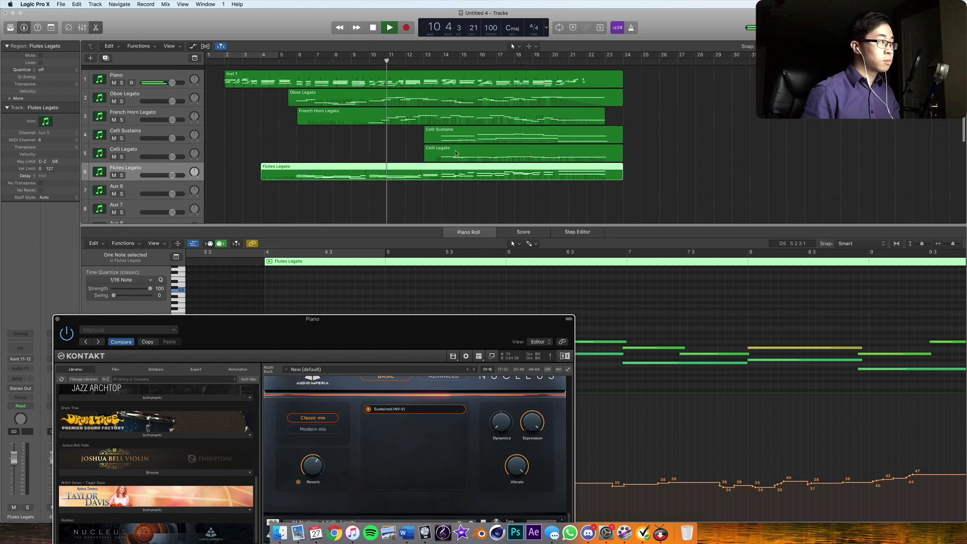
pyautogui.click(95, 27)
pyautogui.moveTo(416, 333); pyautogui.dragTo(510, 332)
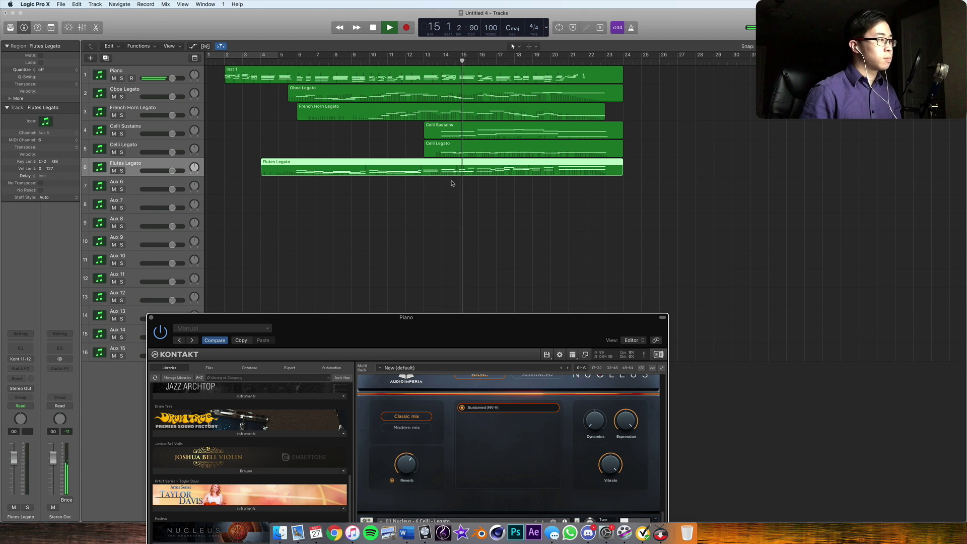
# Open the piano region Inst 1 in the note editor and examine its notes around bars 14 to 16 during playback
pyautogui.doubleClick(449, 71)
pyautogui.moveTo(475, 317); pyautogui.dragTo(409, 464)
pyautogui.hscroll(-5, 383, 352)
pyautogui.click(351, 291)
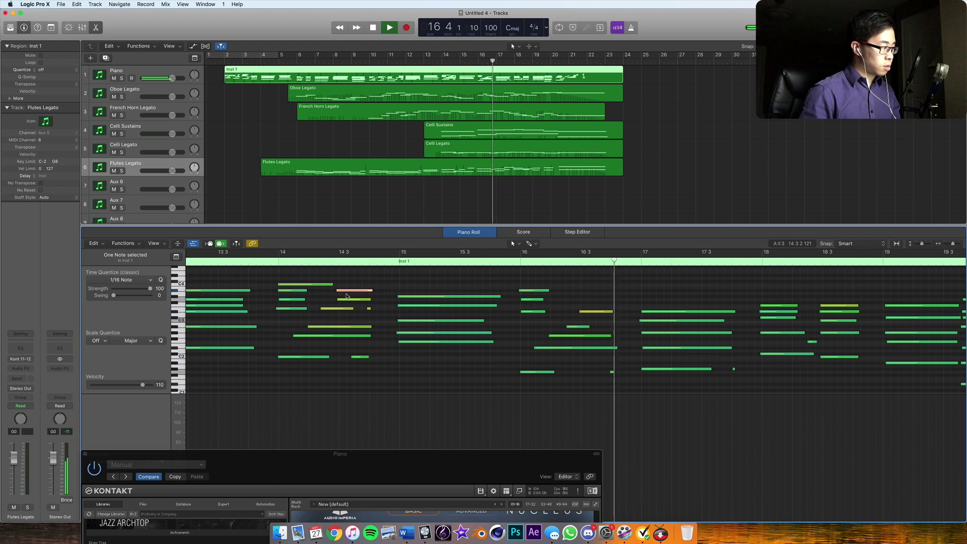
pyautogui.moveTo(610, 296); pyautogui.dragTo(586, 323)
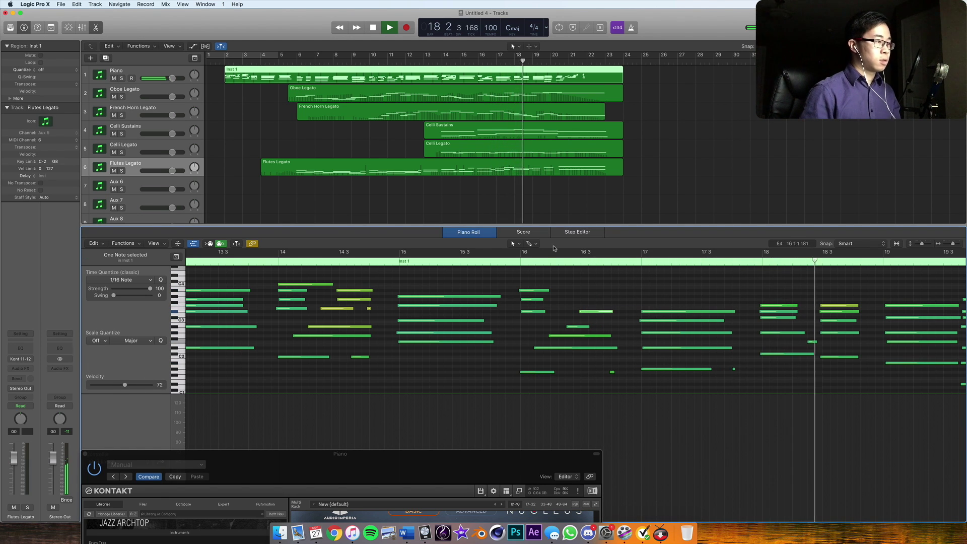
pyautogui.click(578, 201)
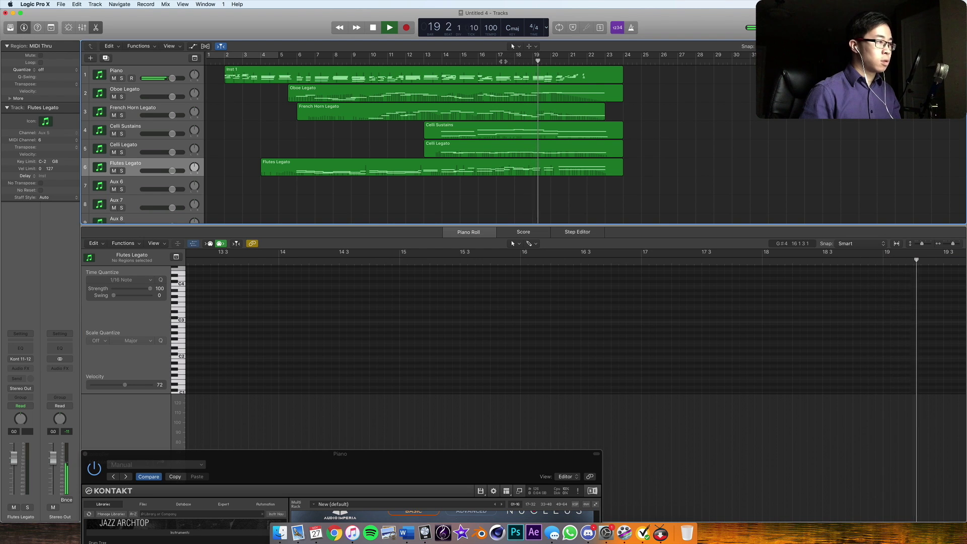
# In the Flutes Legato region, end the first bar 18 note pair earlier, start the second pair earlier, and even out its lengths
pyautogui.click(579, 167)
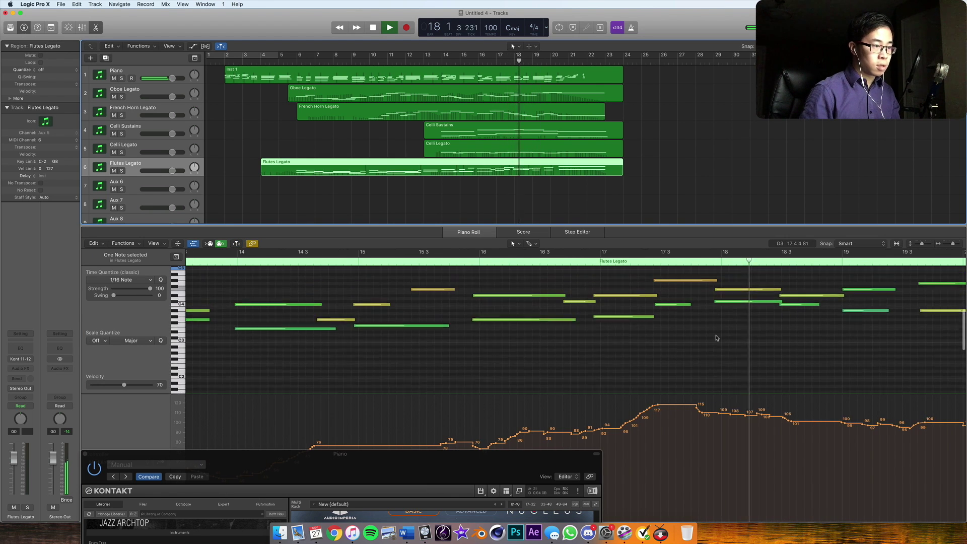
pyautogui.press('space')
pyautogui.click(719, 316)
pyautogui.moveTo(719, 319); pyautogui.dragTo(710, 317)
pyautogui.moveTo(807, 291); pyautogui.dragTo(763, 315)
pyautogui.press('space')
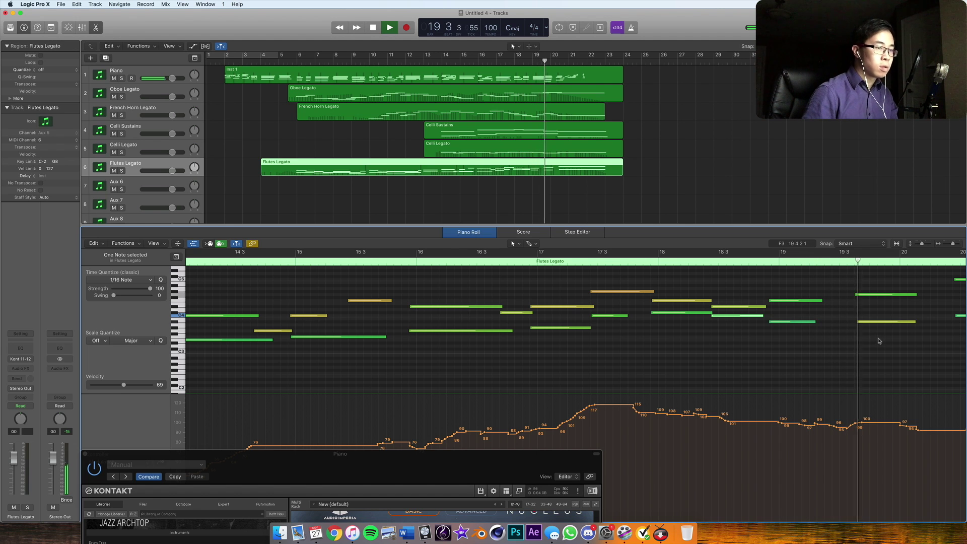
# Shift the flute note pair at bar 19.3 slightly earlier, select the final pair of long notes, and play back past bar 23
pyautogui.press('space')
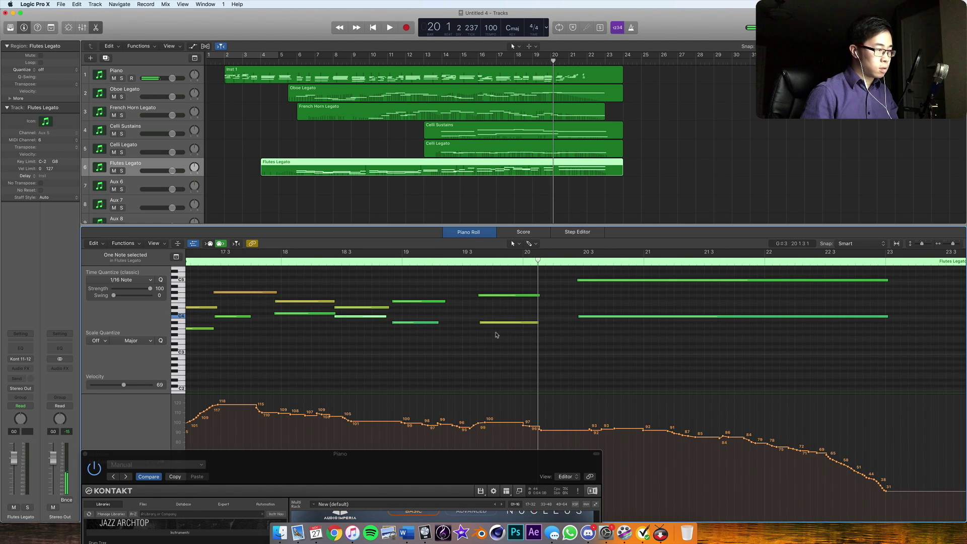
pyautogui.moveTo(487, 297); pyautogui.dragTo(481, 297)
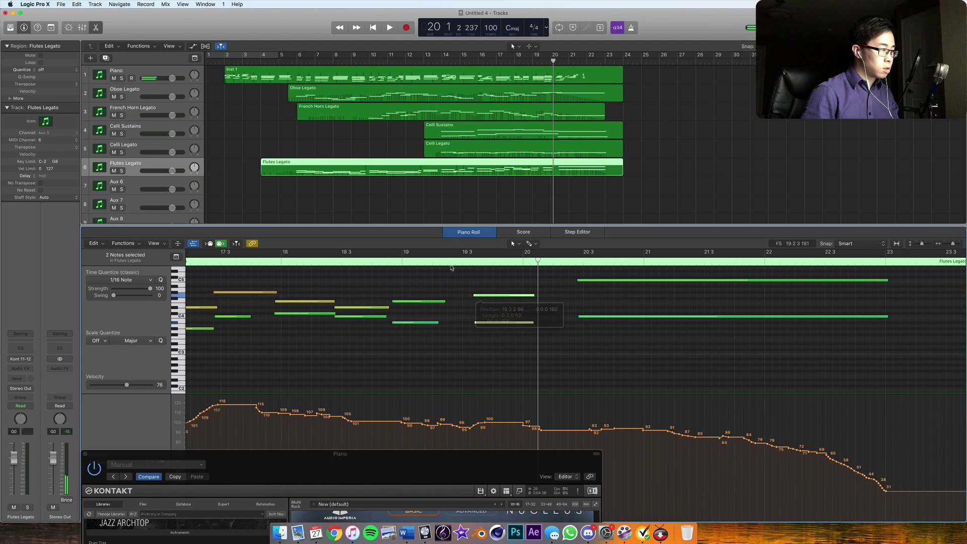
pyautogui.press('space')
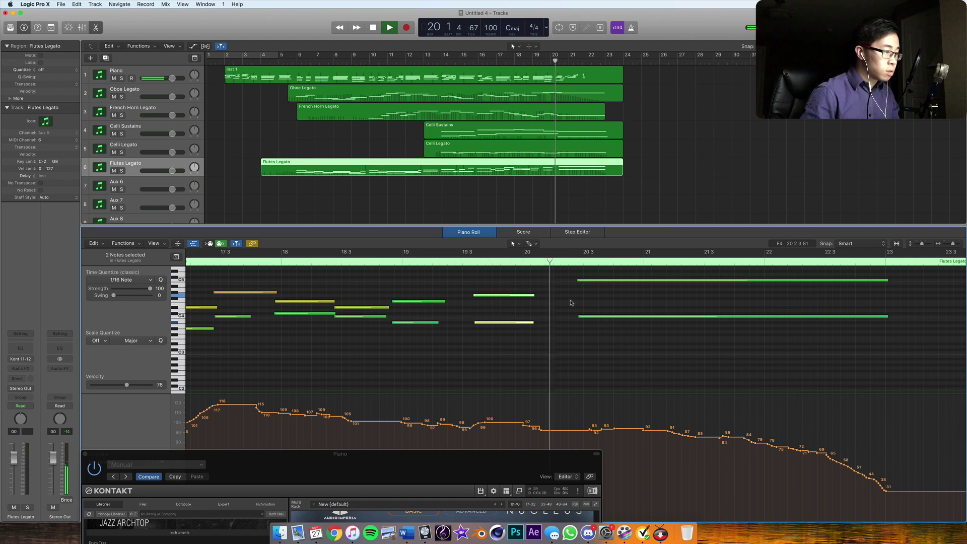
pyautogui.press('space')
pyautogui.moveTo(579, 272); pyautogui.dragTo(573, 318)
pyautogui.click(505, 262)
pyautogui.press('space')
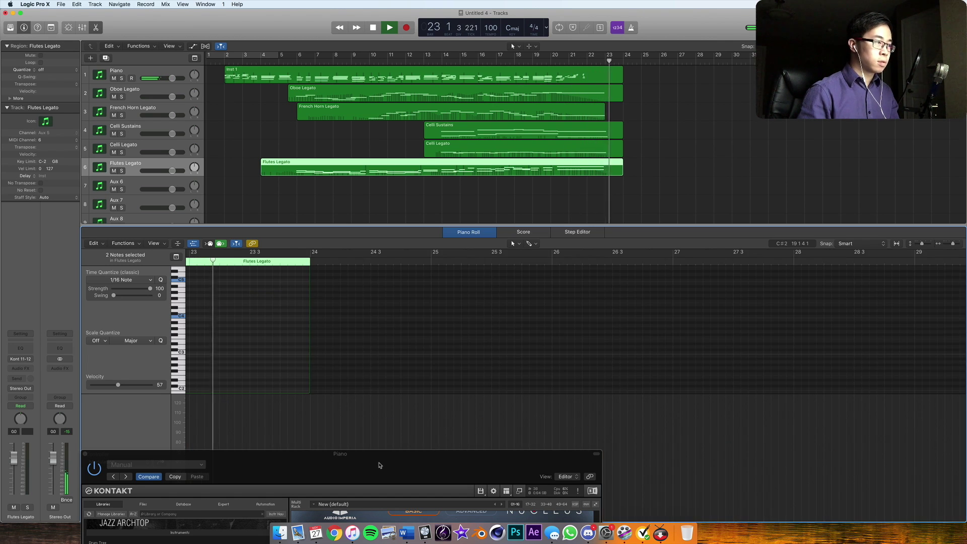
pyautogui.press('space')
# Check the 2 Flutes - Sustained patch in the Kontakt rack, and browse the Nucleus Woodwinds and Brass sections for another instrument
pyautogui.moveTo(379, 465); pyautogui.dragTo(599, 86)
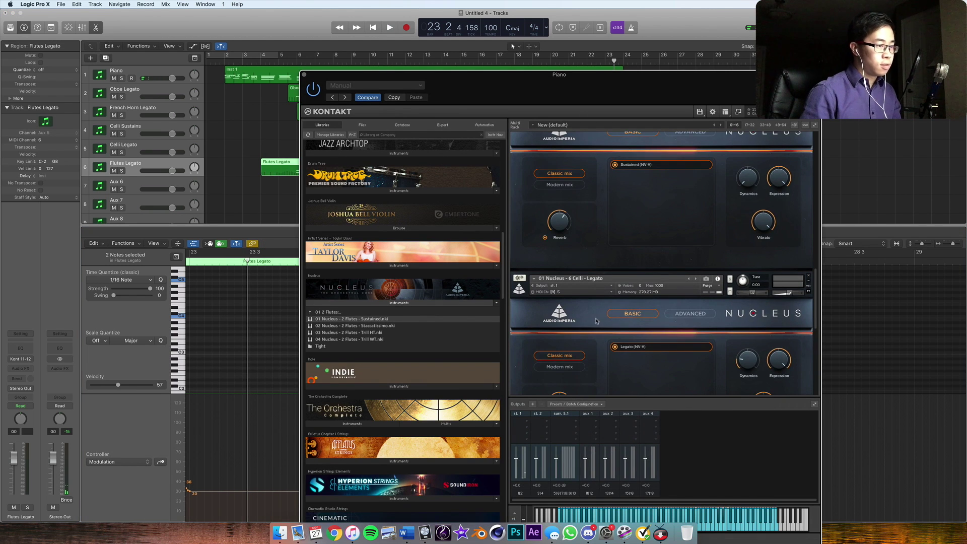
pyautogui.scroll(-5, 596, 321)
pyautogui.scroll(-3, 360, 272)
pyautogui.scroll(2, 360, 272)
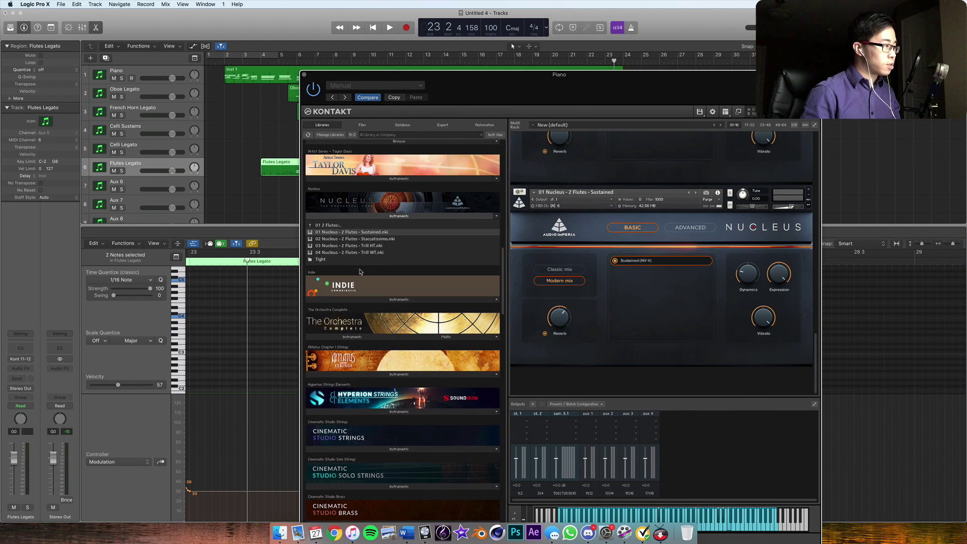
pyautogui.scroll(1, 353, 247)
pyautogui.click(325, 233)
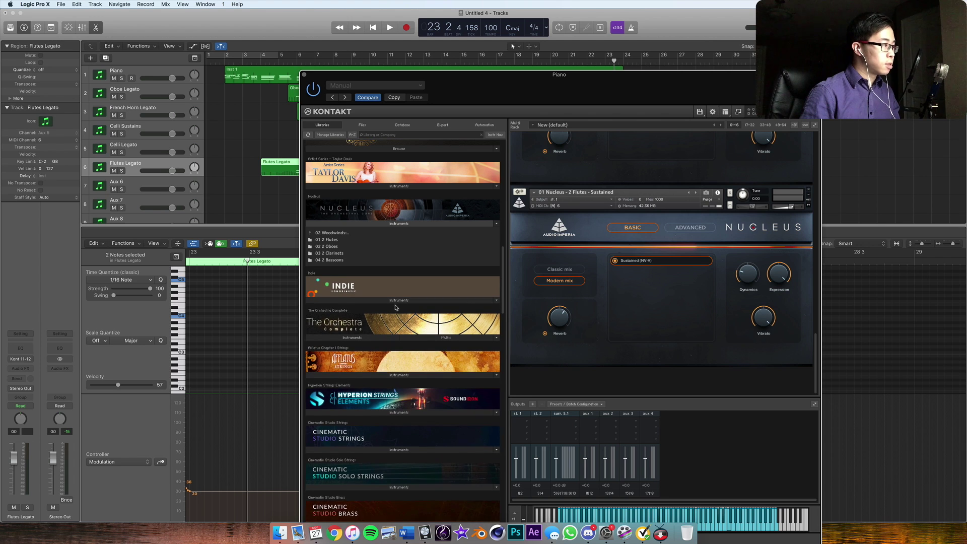
pyautogui.click(335, 238)
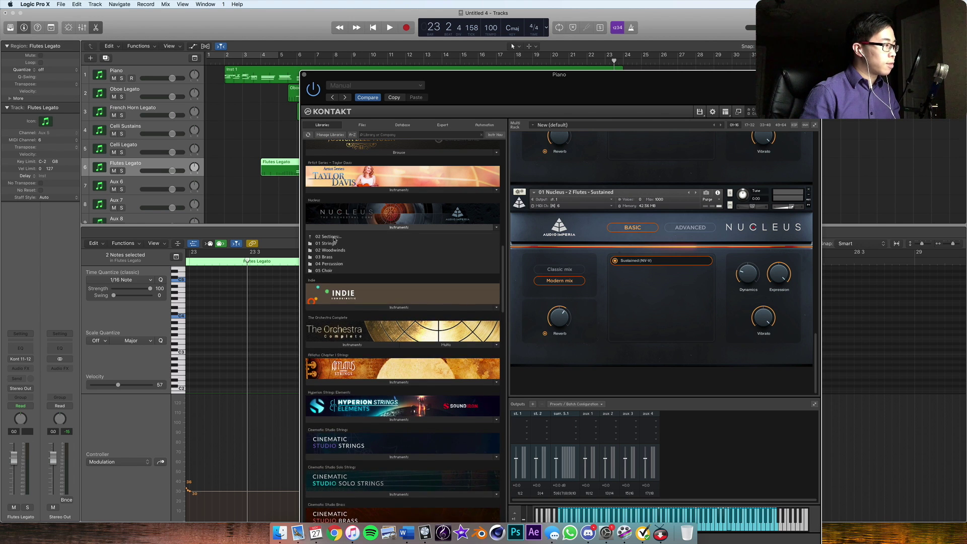
pyautogui.click(328, 242)
pyautogui.click(328, 238)
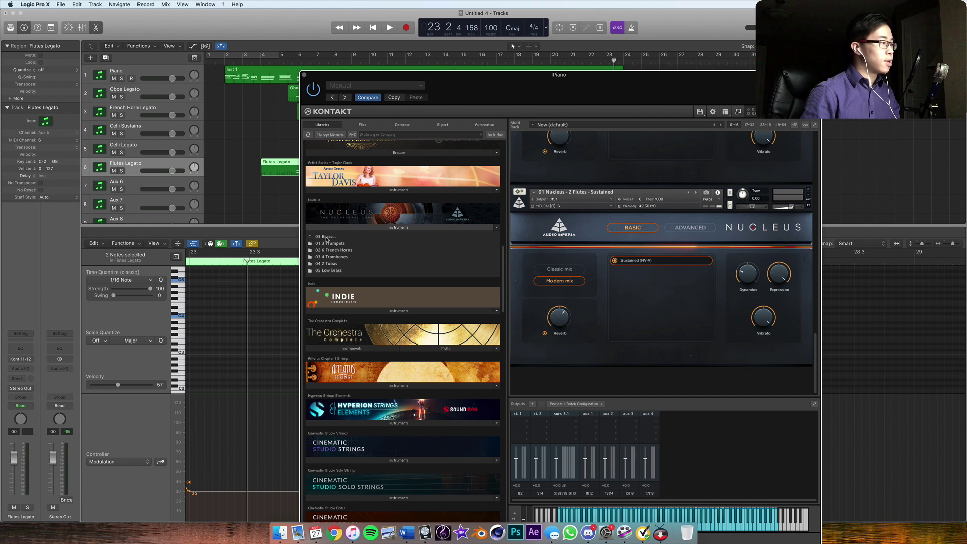
pyautogui.click(327, 237)
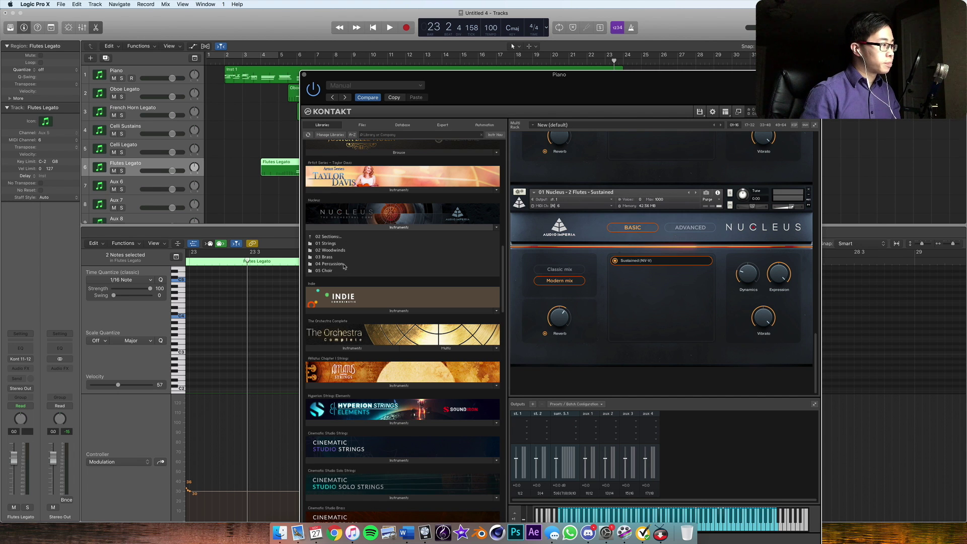
pyautogui.scroll(2, 339, 276)
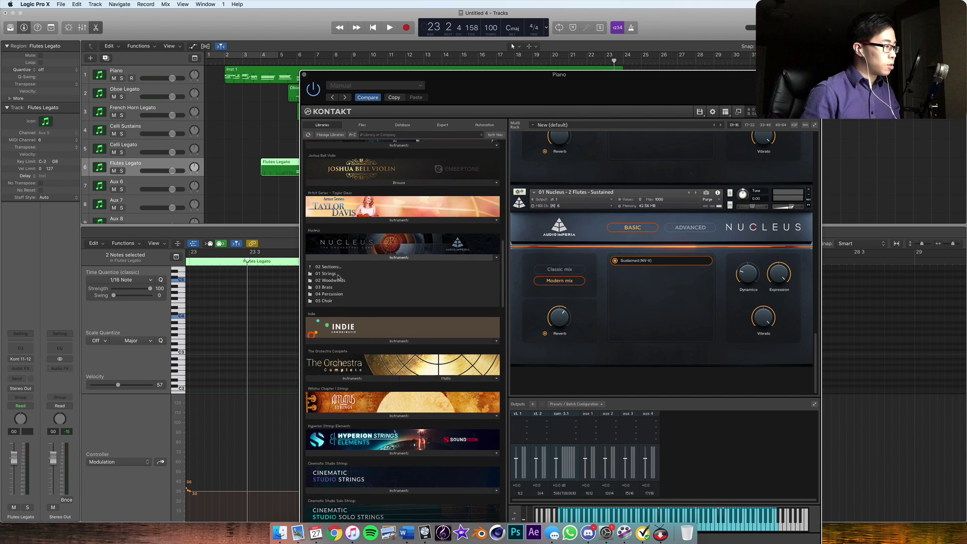
# Load the Nucleus 5 Sopranos - Sustained Ooh patch from the Choir section into the Kontakt rack
pyautogui.click(334, 302)
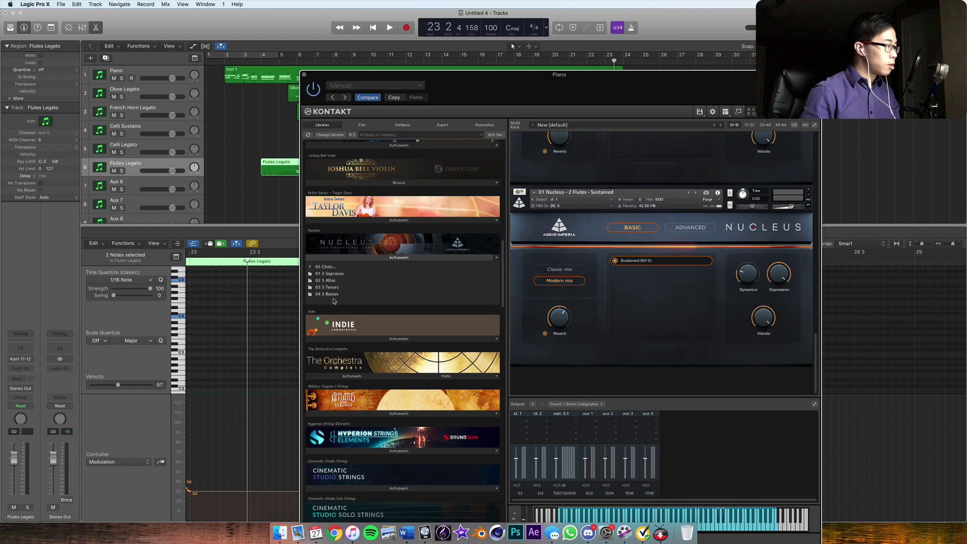
pyautogui.click(341, 275)
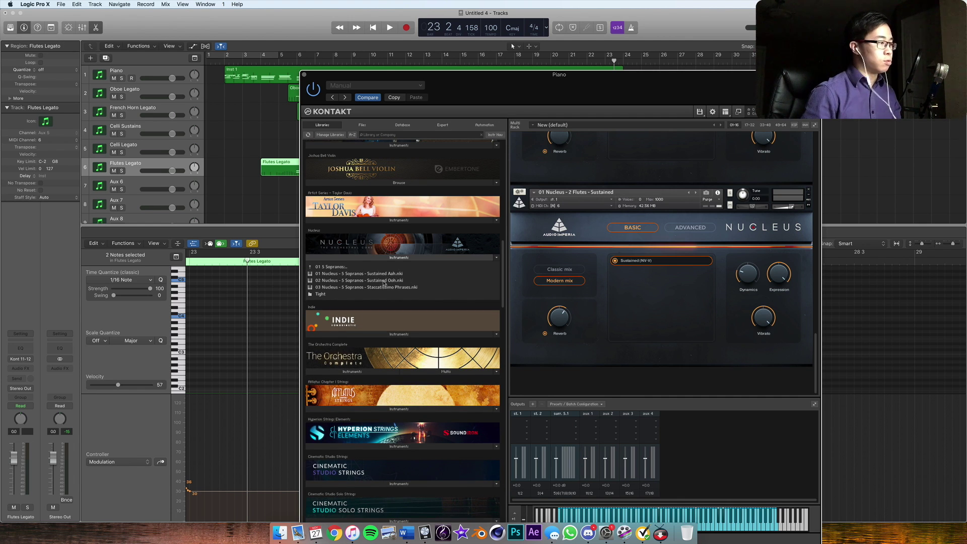
pyautogui.moveTo(390, 281); pyautogui.dragTo(590, 274)
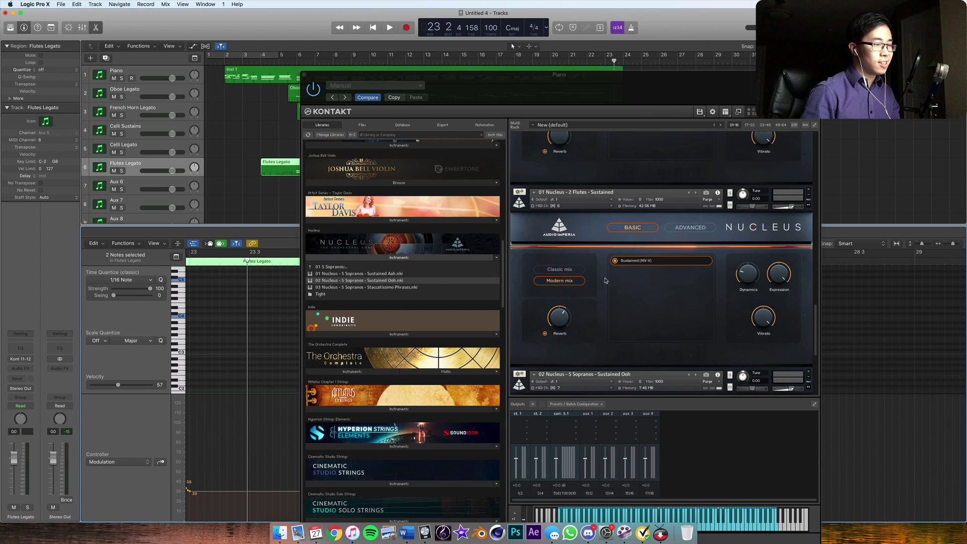
pyautogui.scroll(-5, 605, 281)
pyautogui.scroll(-1, 503, 278)
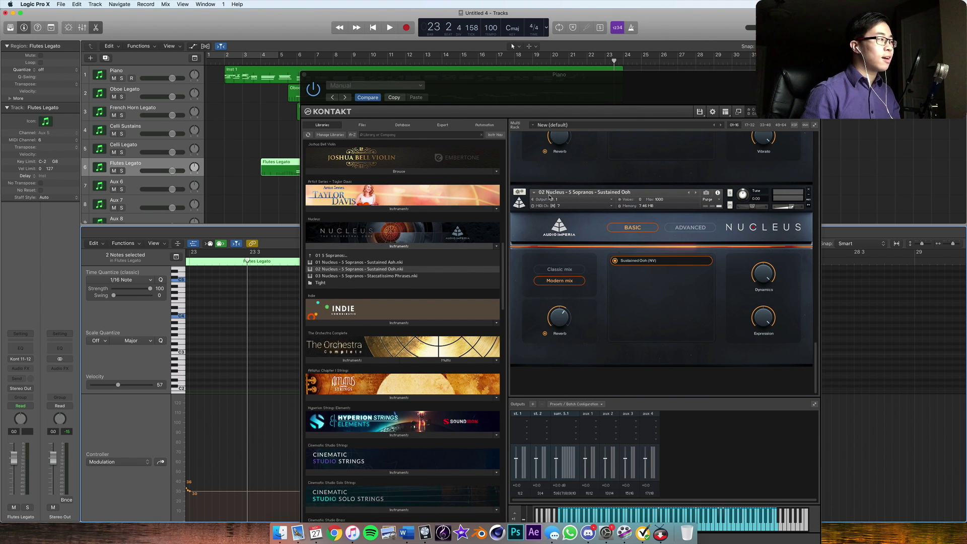
# Rename the Aux 6 track to Choir Ooh
pyautogui.click(151, 183)
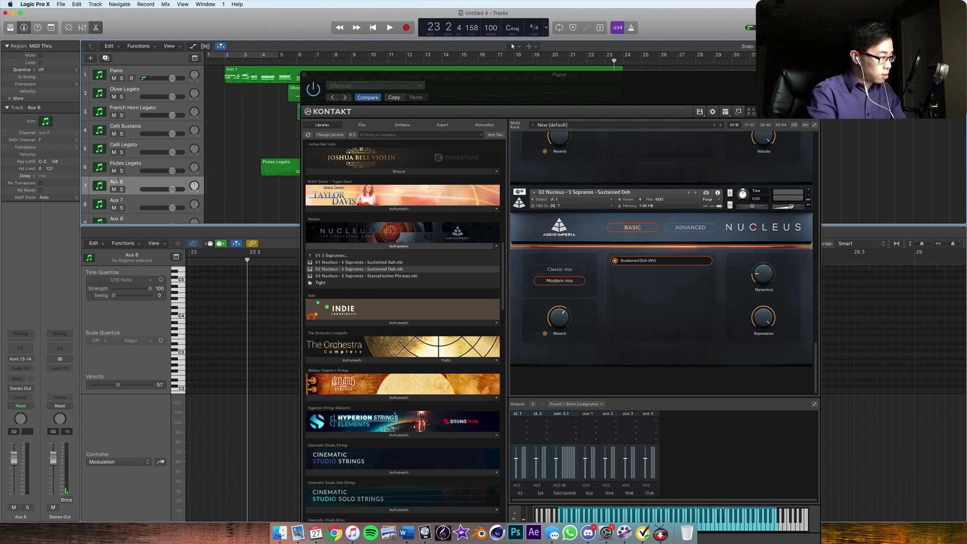
pyautogui.doubleClick(117, 182)
pyautogui.write('Choir Ooh')
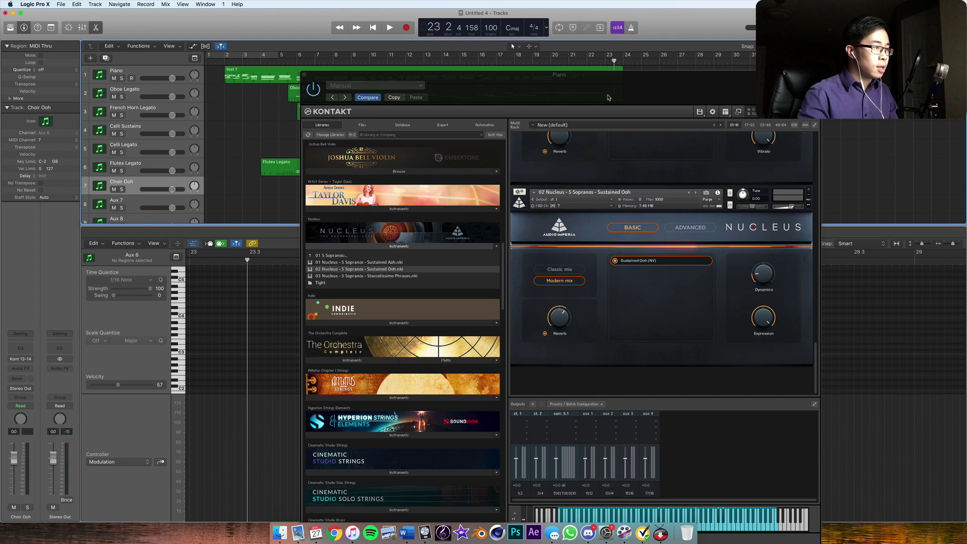
# Move the Kontakt window below the tracks and record a choir part on the Choir Ooh track from bar 8 past bar 23
pyautogui.moveTo(608, 97); pyautogui.dragTo(549, 193)
pyautogui.moveTo(417, 189); pyautogui.dragTo(360, 286)
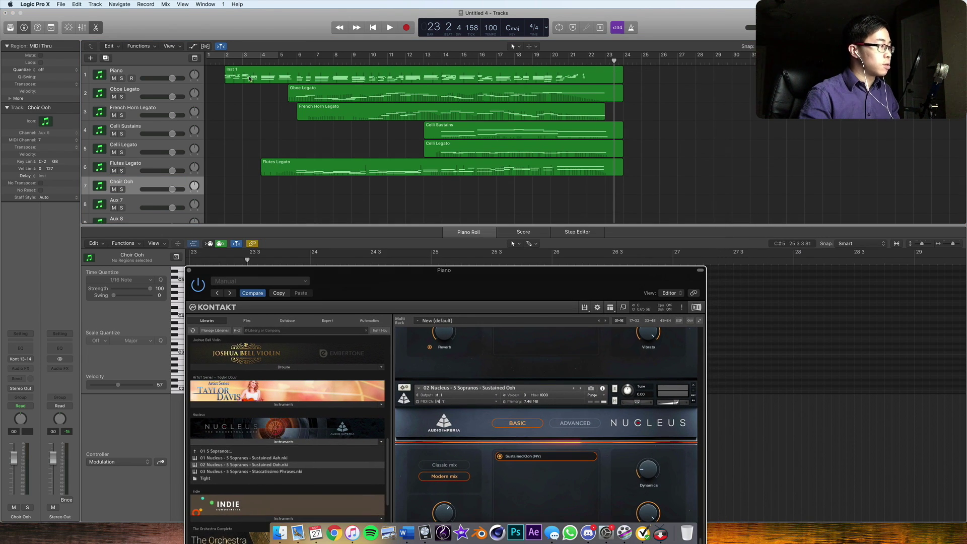
pyautogui.press('space')
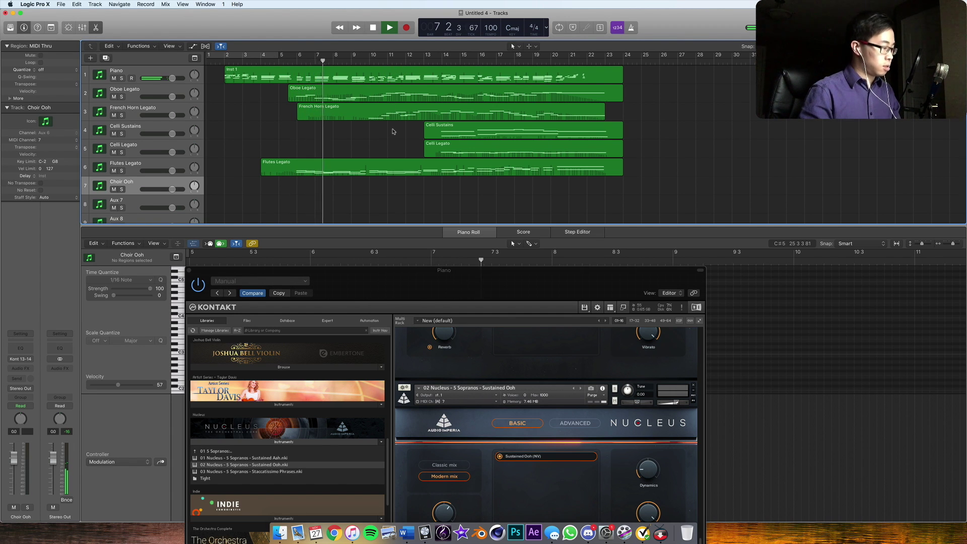
pyautogui.press('r')
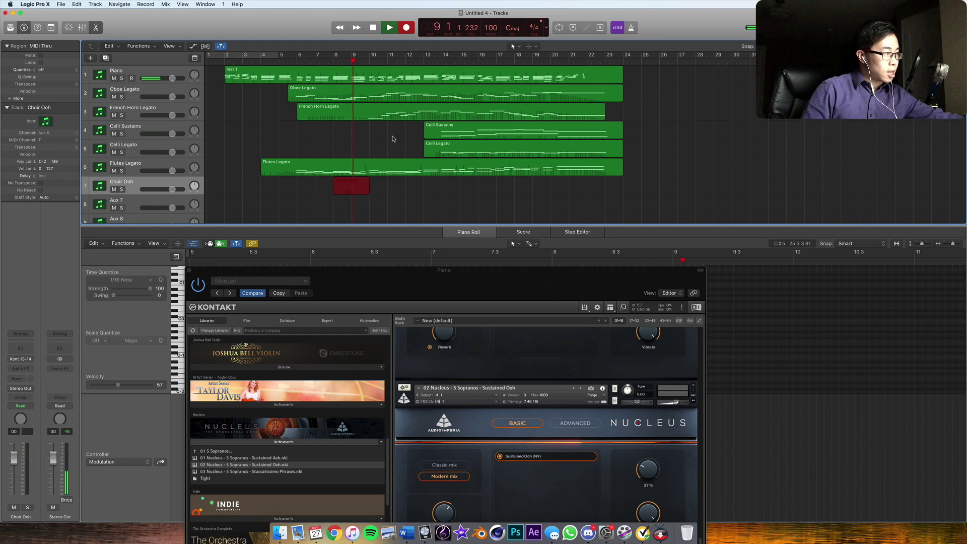
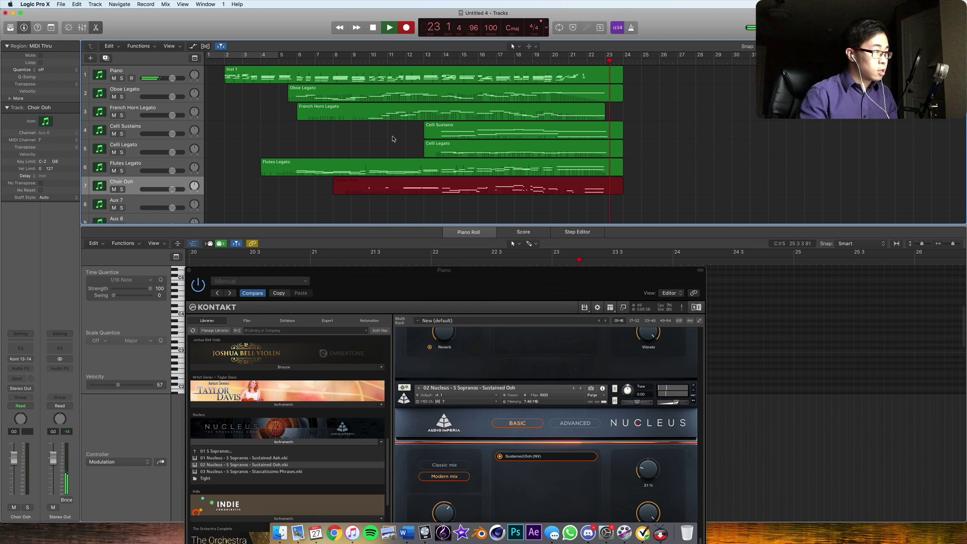
pyautogui.press('space')
# Play back the Choir Ooh region from bar 9 and move the Kontakt window clear of its notes
pyautogui.click(357, 64)
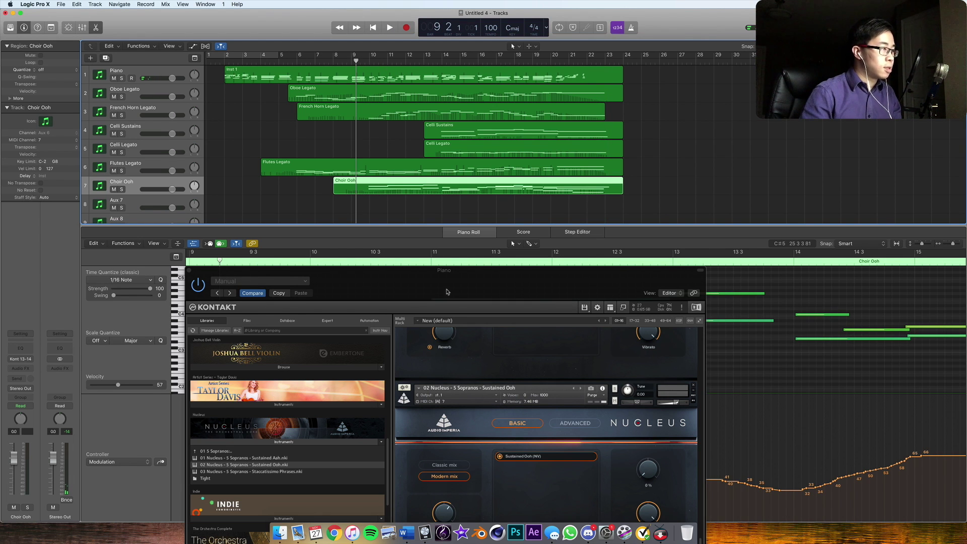
pyautogui.moveTo(447, 292); pyautogui.dragTo(446, 148)
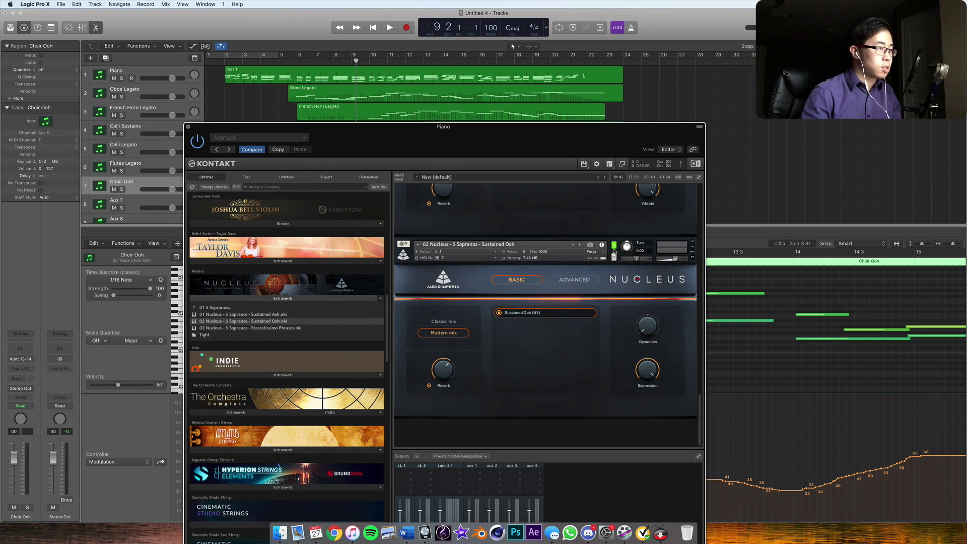
pyautogui.moveTo(516, 148); pyautogui.dragTo(479, 280)
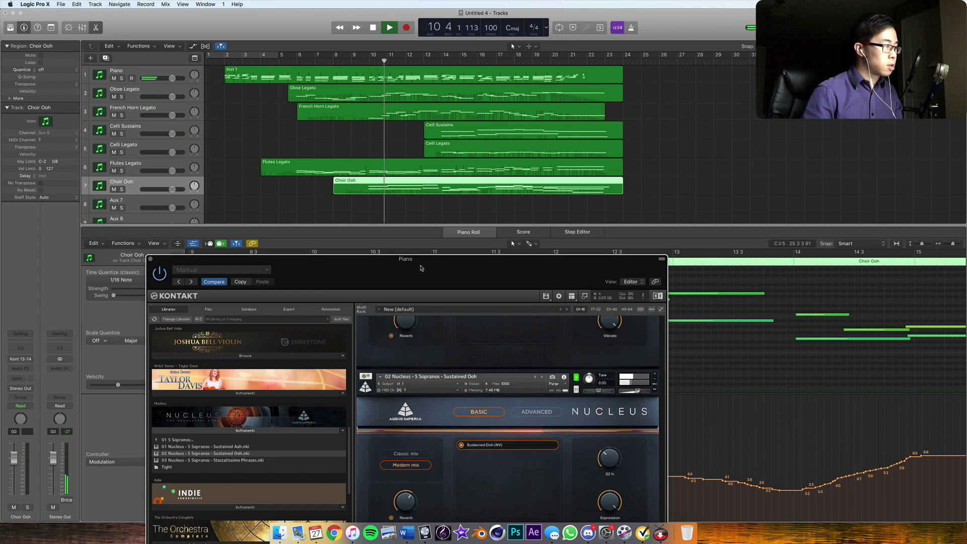
pyautogui.moveTo(422, 268); pyautogui.dragTo(288, 428)
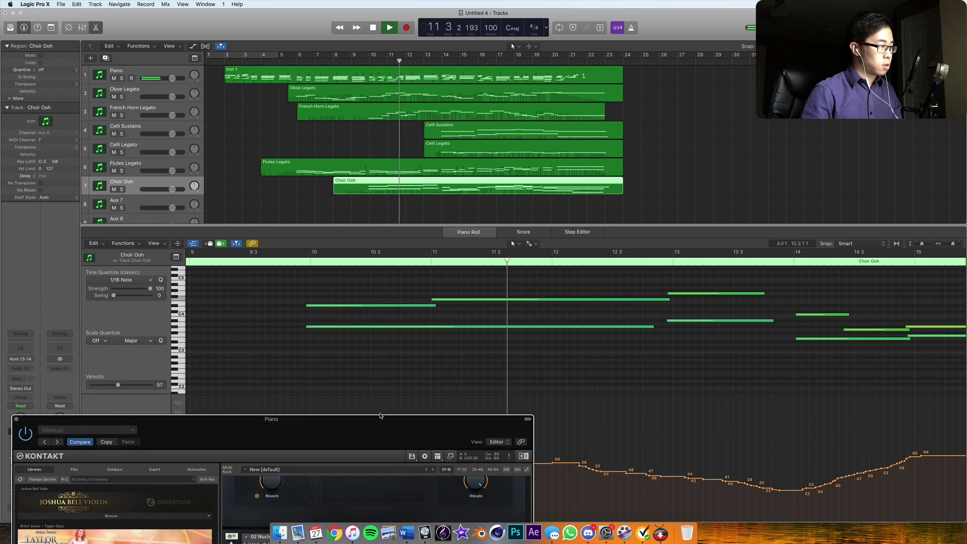
pyautogui.moveTo(392, 439); pyautogui.dragTo(122, 91)
pyautogui.press('space')
# In the Choir Ooh region, lower the upper note at bar 13, extend both bar 13 notes to bar 14, and play back
pyautogui.moveTo(675, 288)
pyautogui.mouseDown()
pyautogui.moveTo(676, 322)
pyautogui.moveTo(681, 300)
pyautogui.mouseUp()
pyautogui.click(301, 264)
pyautogui.press('space')
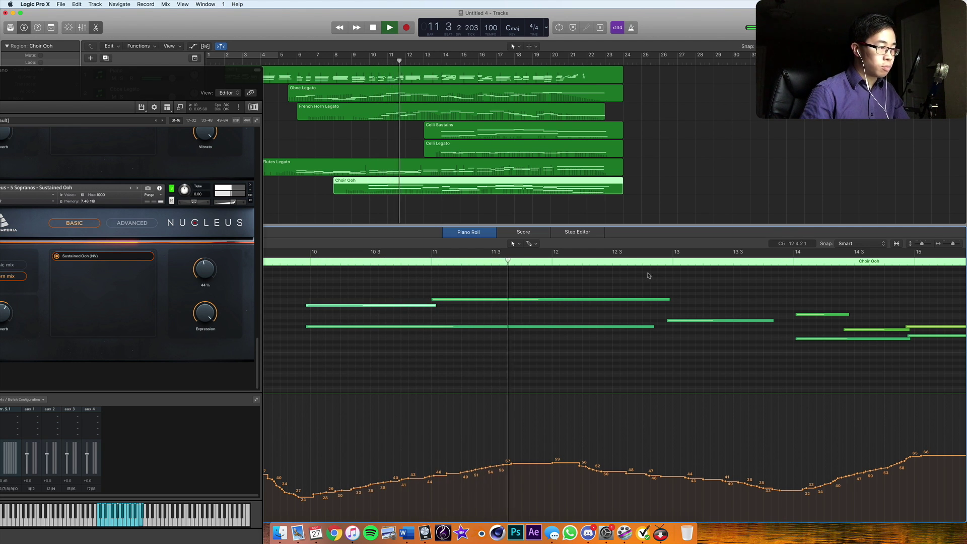
pyautogui.press('space')
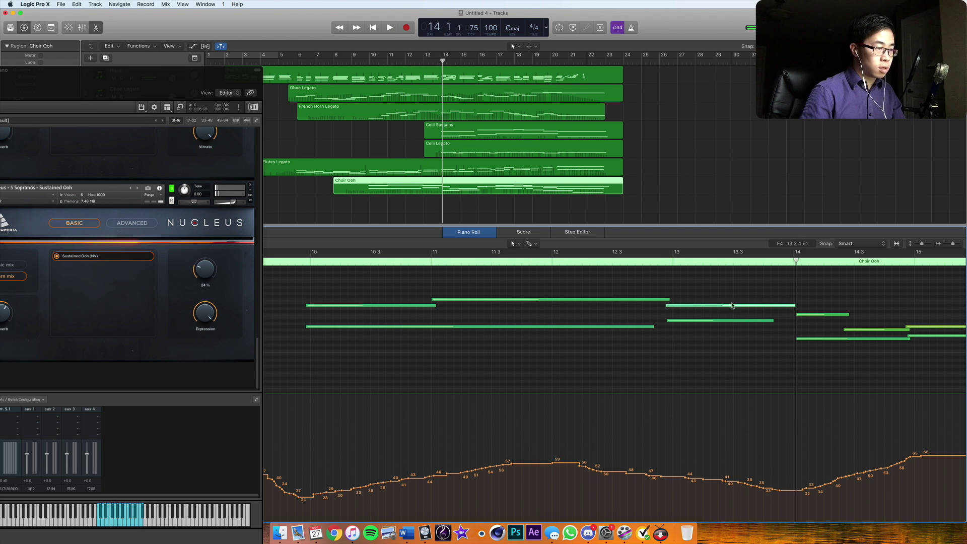
pyautogui.moveTo(772, 321); pyautogui.dragTo(794, 328)
pyautogui.press('space')
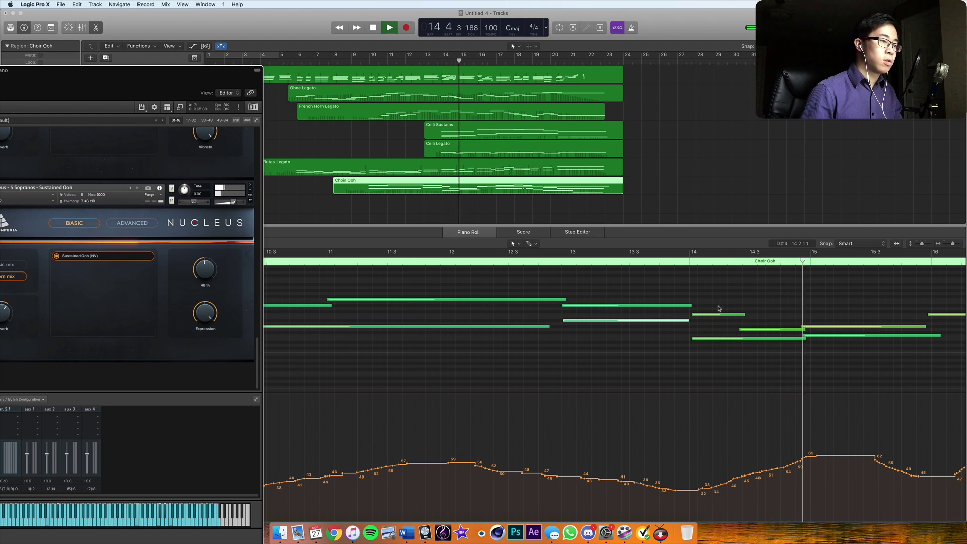
pyautogui.press('space')
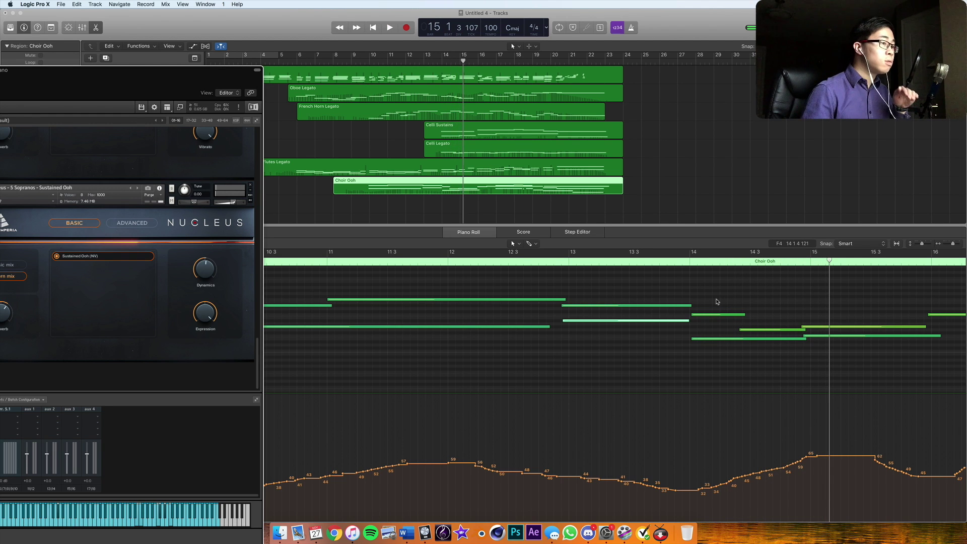
# Make the pair of choir notes at bar 14 start slightly earlier and play back past bar 16
pyautogui.click(693, 338)
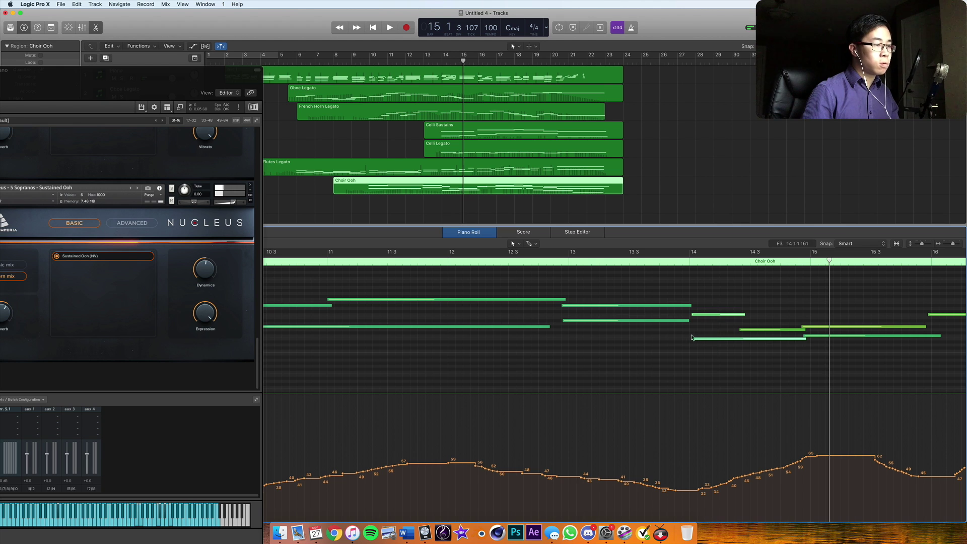
pyautogui.moveTo(691, 339); pyautogui.dragTo(682, 339)
pyautogui.hotkey('shift', 'space')
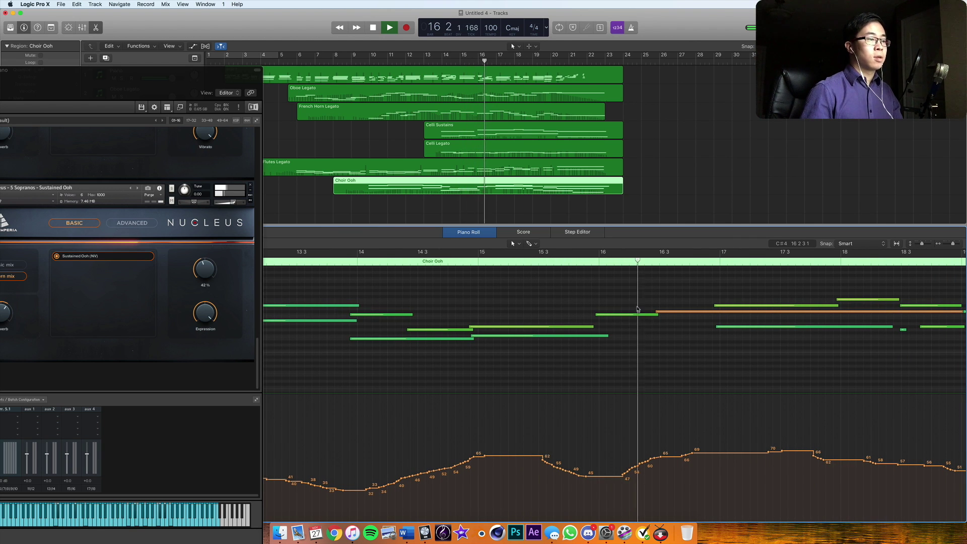
pyautogui.press('space')
# Lower the choir note at bar 16 and play back the passage from just before it
pyautogui.click(586, 262)
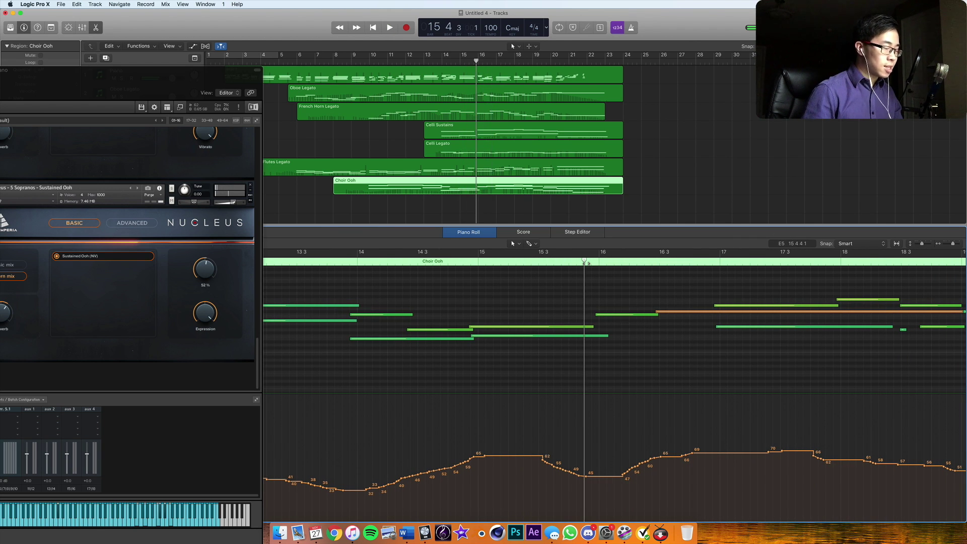
pyautogui.press('space')
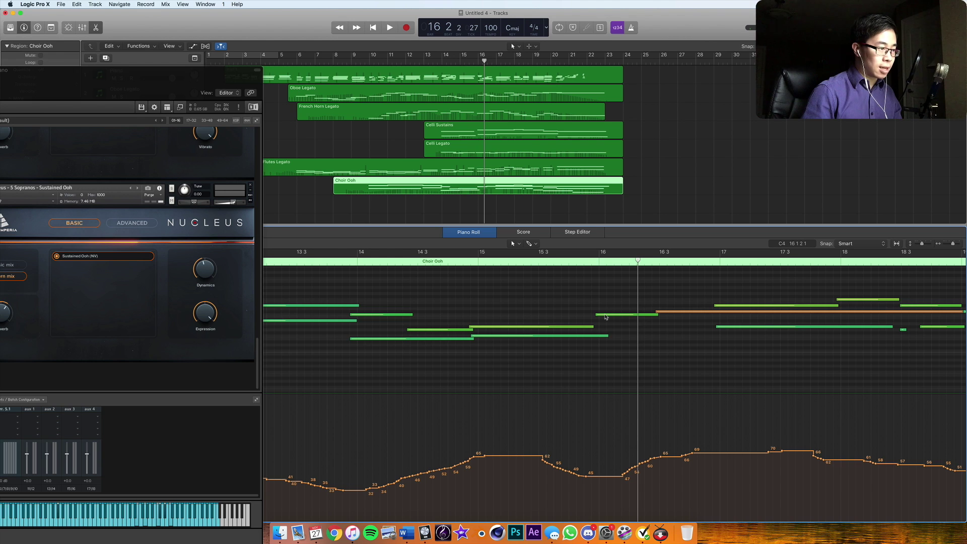
pyautogui.moveTo(606, 317); pyautogui.dragTo(605, 323)
pyautogui.click(581, 262)
pyautogui.press('space')
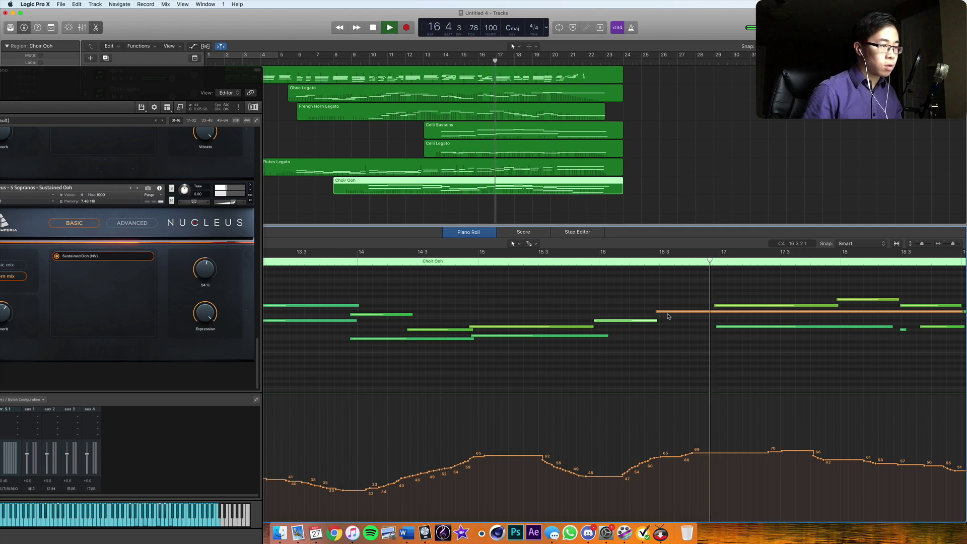
pyautogui.press('space')
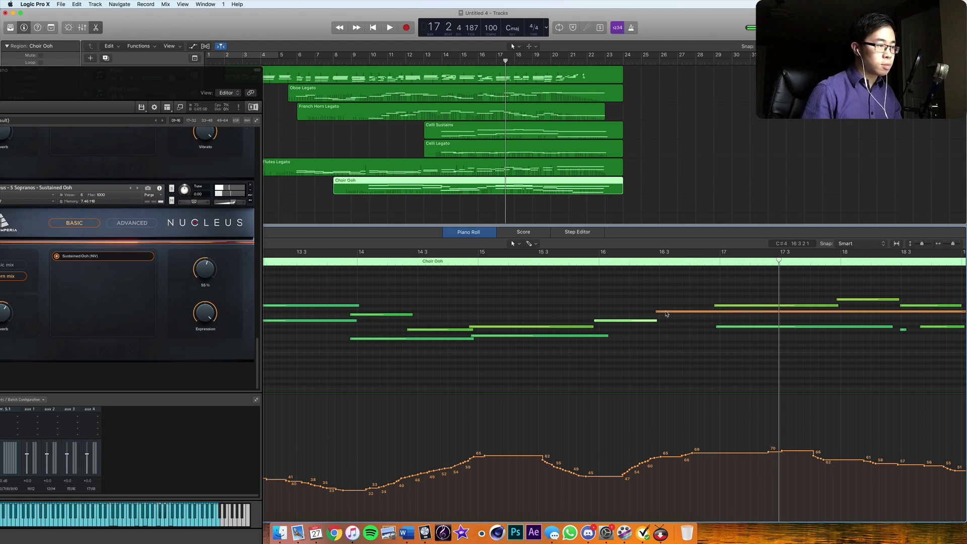
# Shorten the long choir note starting at bar 16.3 so it ends just before bar 17, and play back the passage
pyautogui.click(584, 262)
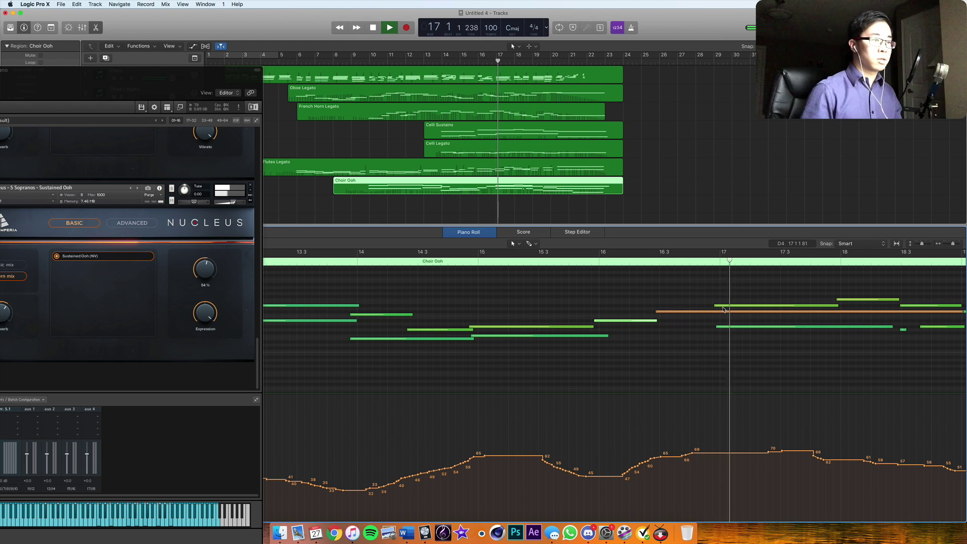
pyautogui.moveTo(872, 312); pyautogui.dragTo(615, 330)
pyautogui.click(488, 261)
pyautogui.press('space')
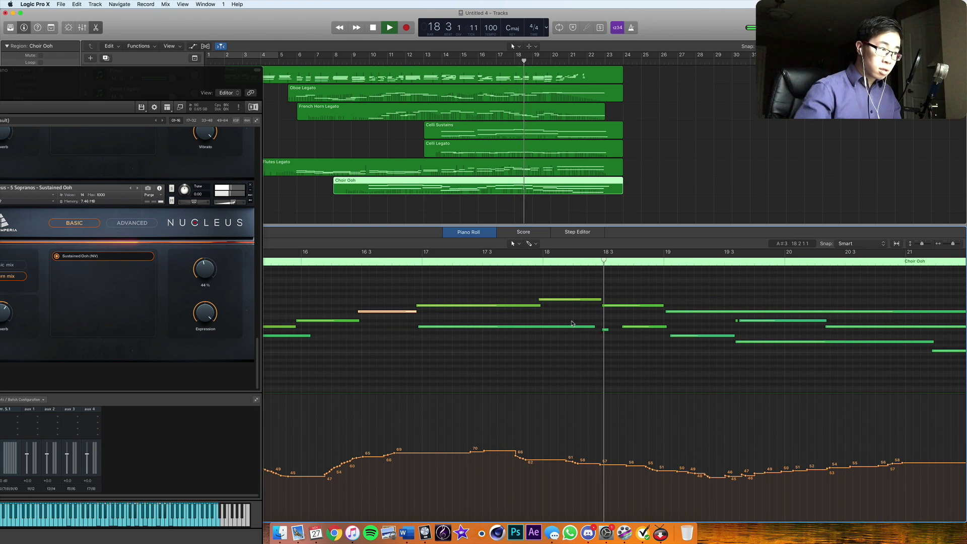
# Remove the two short lower choir notes after bar 18.3 and extend the lower bar 17 note to bar 19
pyautogui.press('space')
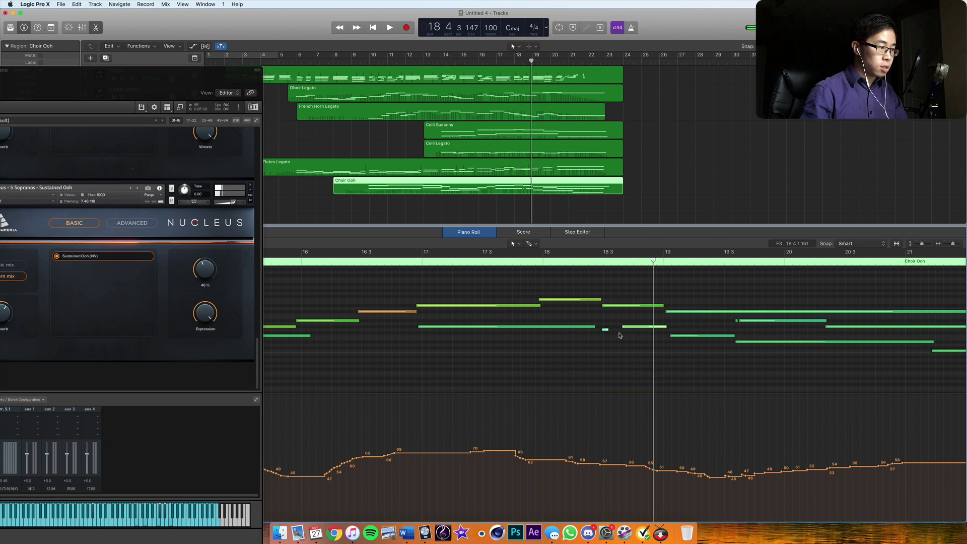
pyautogui.moveTo(593, 328); pyautogui.dragTo(667, 328)
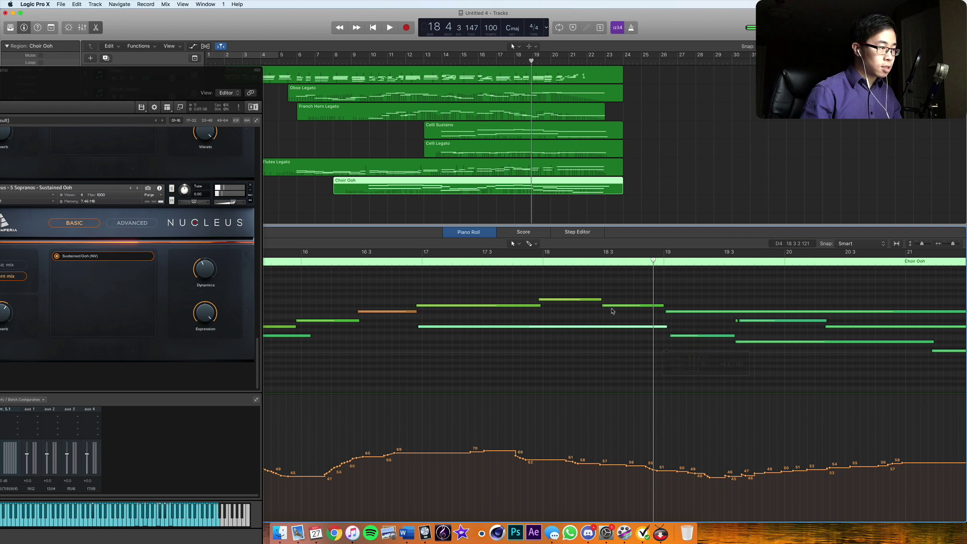
# Start the two upper choir notes around bar 18 slightly earlier and play back from just before bar 17
pyautogui.moveTo(599, 306); pyautogui.dragTo(596, 305)
pyautogui.moveTo(538, 300); pyautogui.dragTo(536, 301)
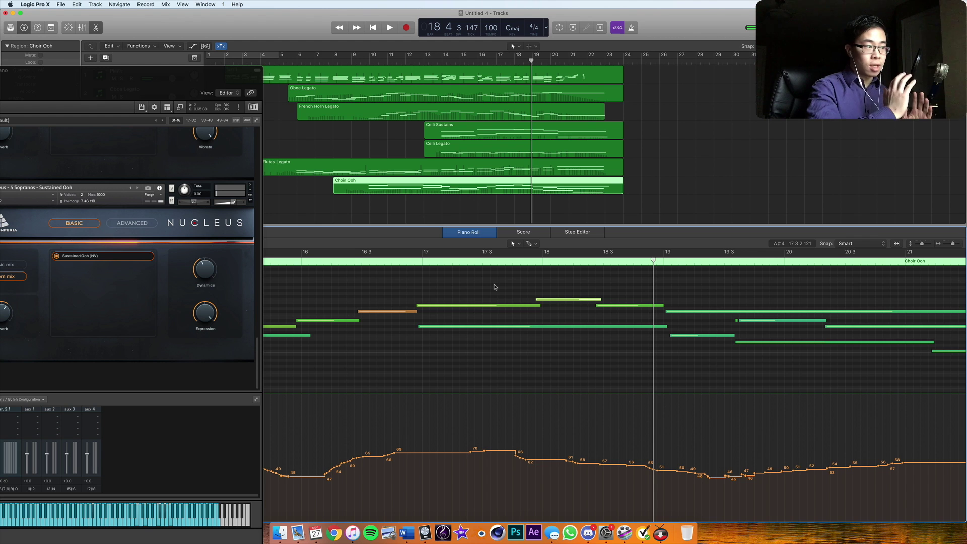
pyautogui.doubleClick(396, 263)
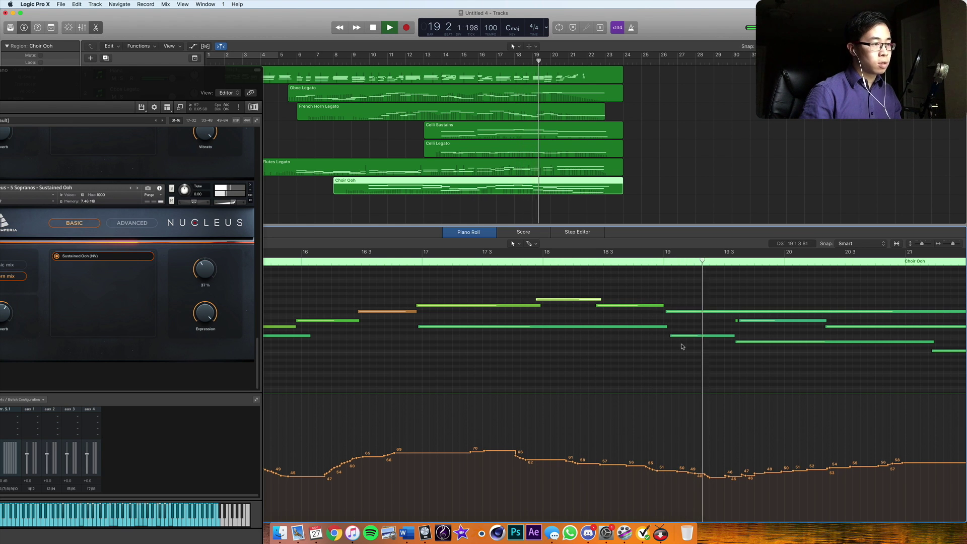
# Start the pair of choir notes at bar 19 slightly earlier and play on past bar 20
pyautogui.press('space')
pyautogui.moveTo(671, 337); pyautogui.dragTo(653, 318)
pyautogui.hotkey('shift', 'space')
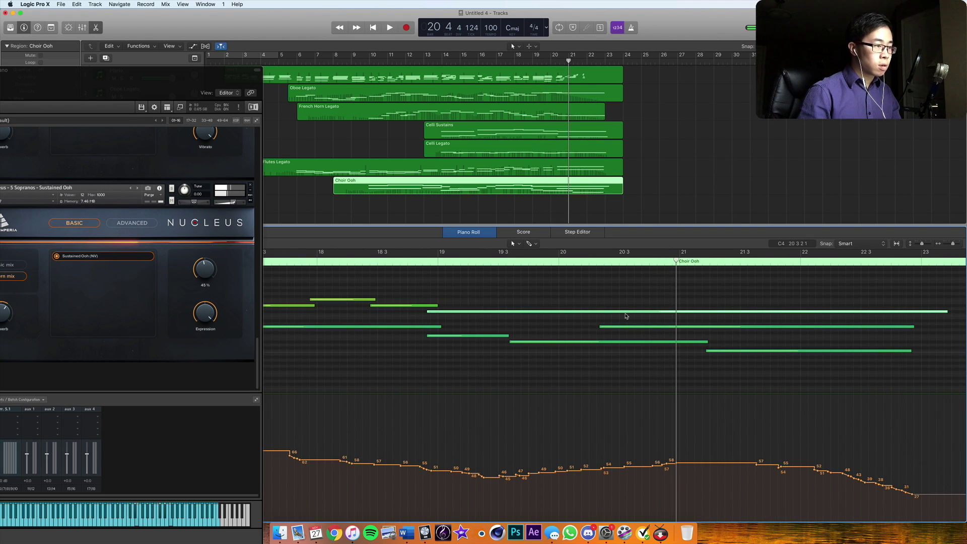
# Shorten the long upper choir note from bar 19 to end just before bar 20.3 and play back from just before bar 20
pyautogui.moveTo(947, 312); pyautogui.dragTo(594, 325)
pyautogui.click(554, 262)
pyautogui.press('space')
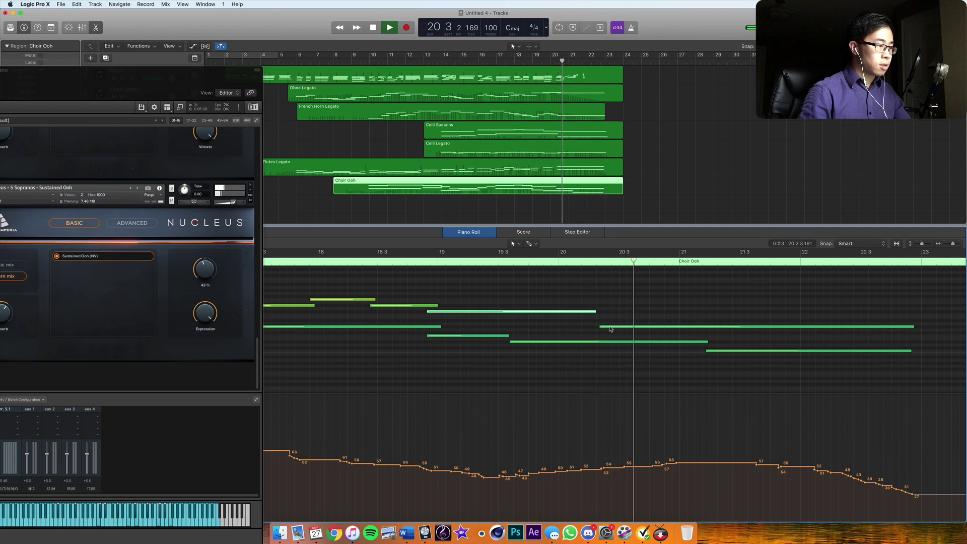
# Raise the choir note starting near bar 20.3 to just below the preceding upper note's pitch and resume playback
pyautogui.press('space')
pyautogui.moveTo(608, 327); pyautogui.dragTo(607, 315)
pyautogui.press('space')
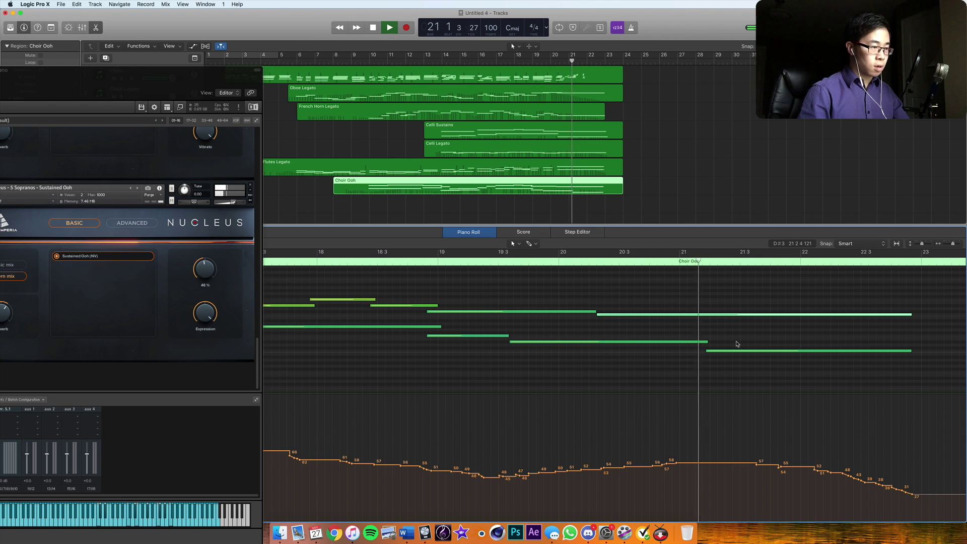
# Delete the lowest choir note after bar 21, extend the lower note from bar 19.3 to just before bar 23, and play back the ending
pyautogui.press('space')
pyautogui.click(719, 351)
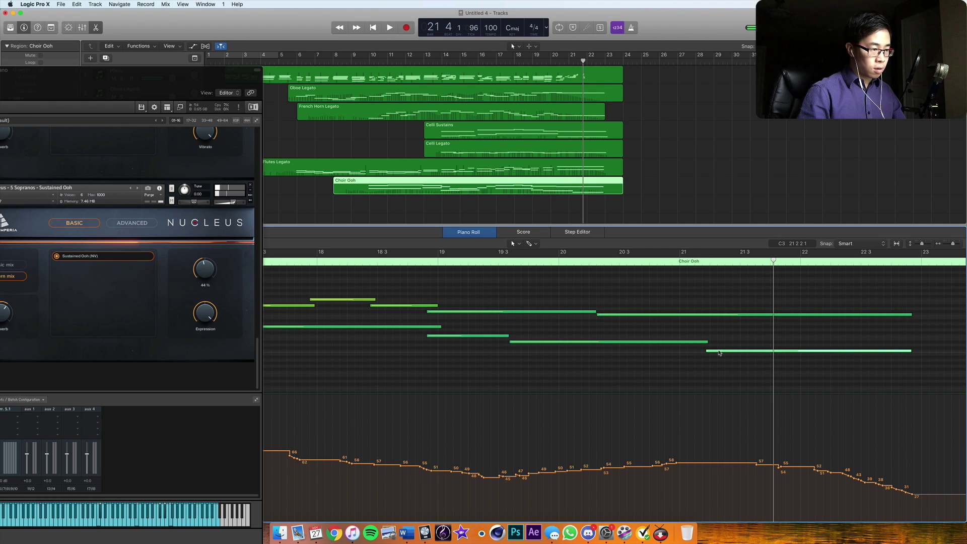
pyautogui.press('Delete')
pyautogui.moveTo(708, 342); pyautogui.dragTo(913, 345)
pyautogui.click(415, 262)
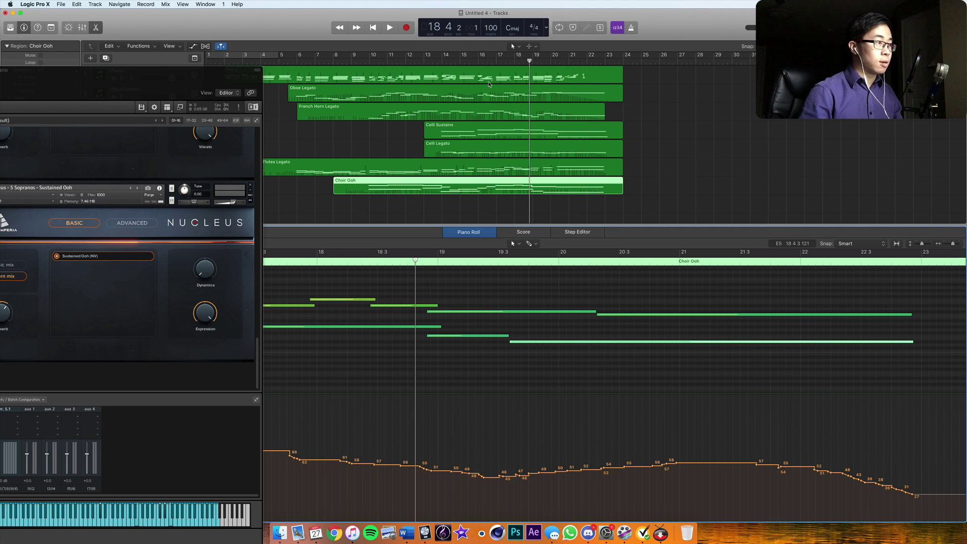
pyautogui.press('space')
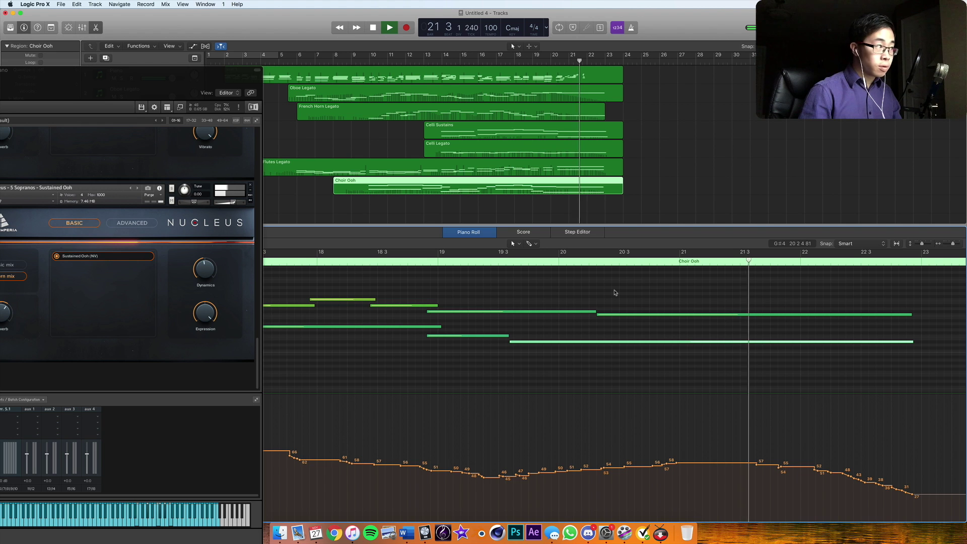
# Bring the whole Kontakt window into view and look through the Nucleus instruments loaded in its rack
pyautogui.moveTo(93, 80); pyautogui.dragTo(520, 253)
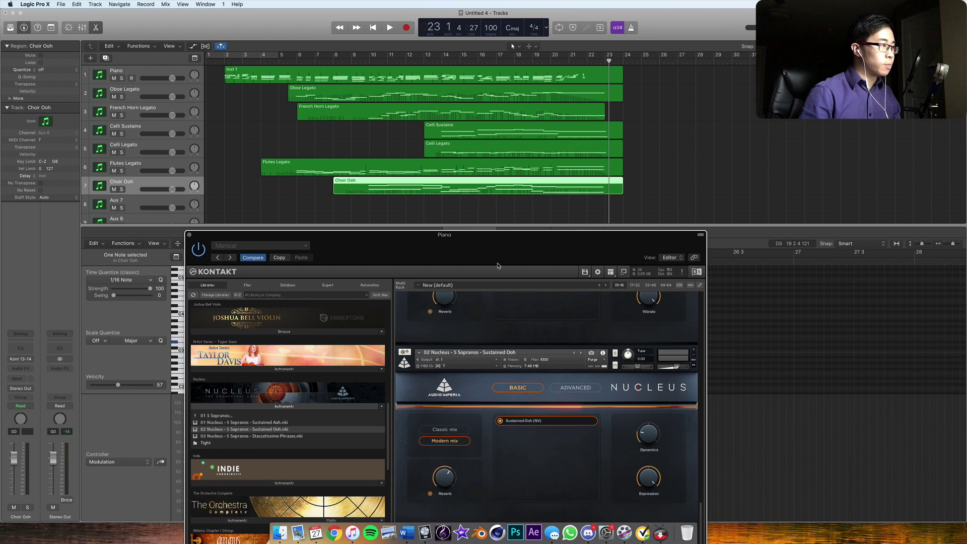
pyautogui.moveTo(501, 233); pyautogui.dragTo(507, 87)
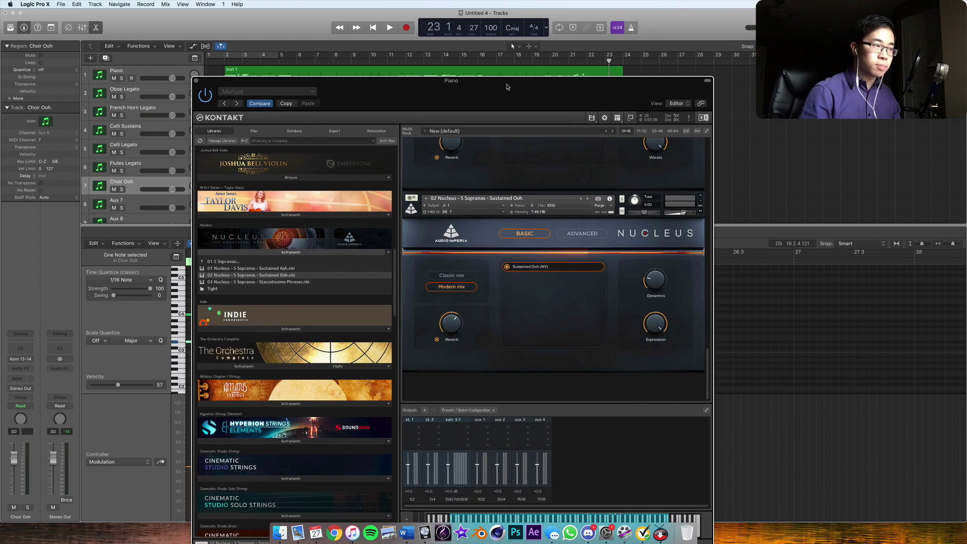
pyautogui.scroll(10, 535, 206)
pyautogui.moveTo(373, 93); pyautogui.dragTo(425, 37)
pyautogui.scroll(-10, 556, 157)
pyautogui.scroll(-3, 556, 157)
pyautogui.scroll(10, 601, 165)
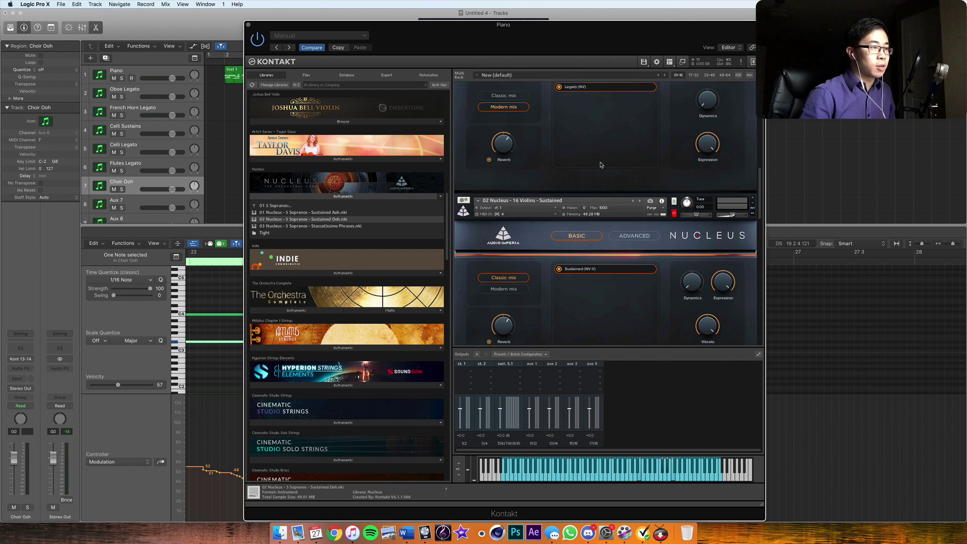
pyautogui.scroll(-5, 601, 165)
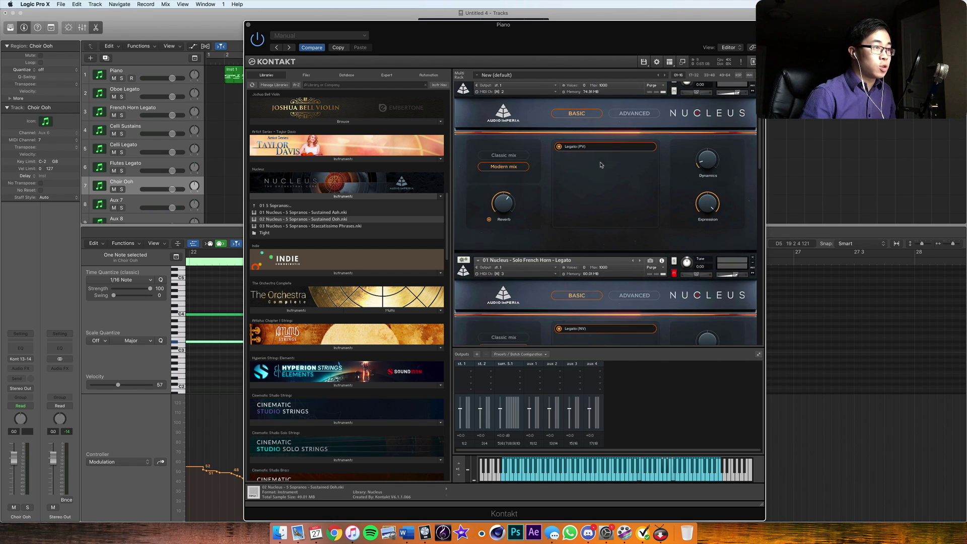
# Browse the Nucleus library from the soprano patches through the choir, section and soloist folders, returning to the 02 Sections folder
pyautogui.click(291, 207)
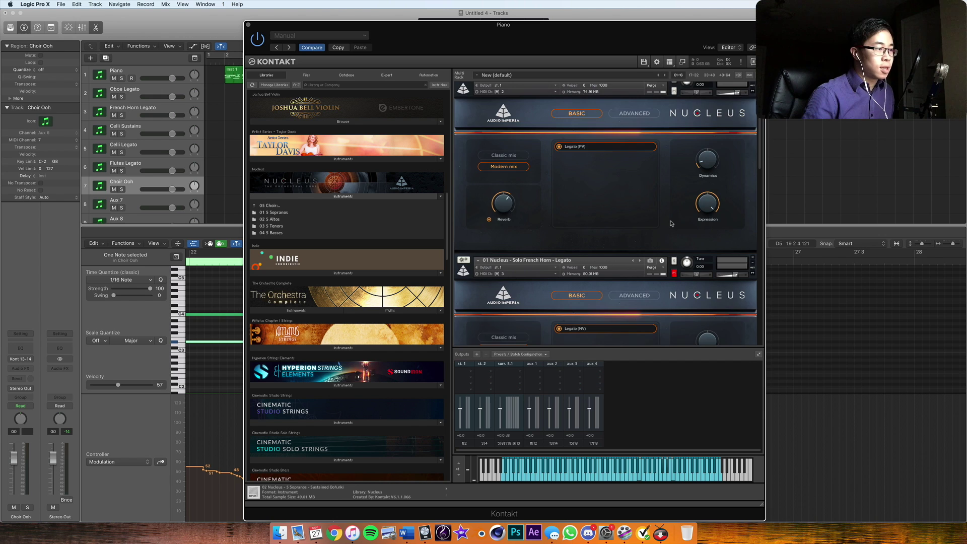
pyautogui.scroll(-5, 671, 223)
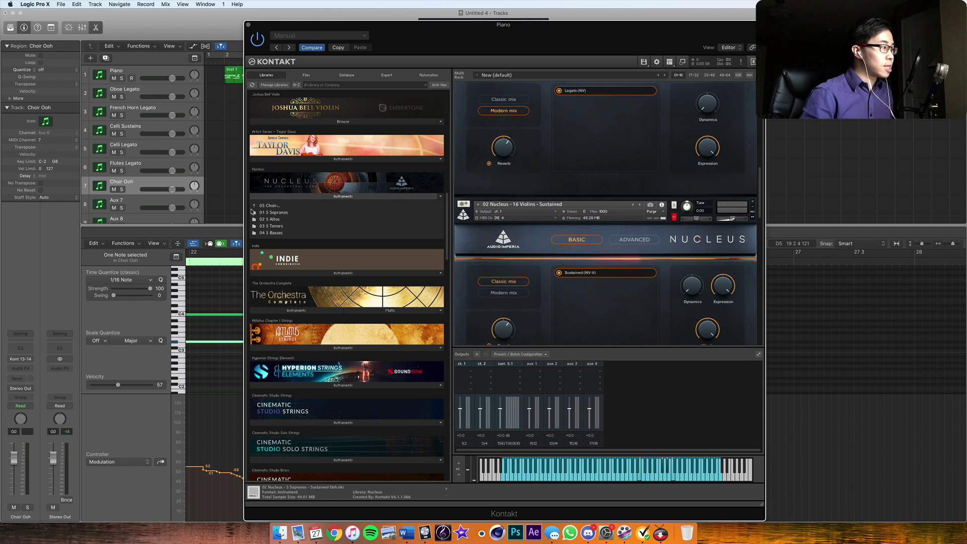
pyautogui.click(272, 206)
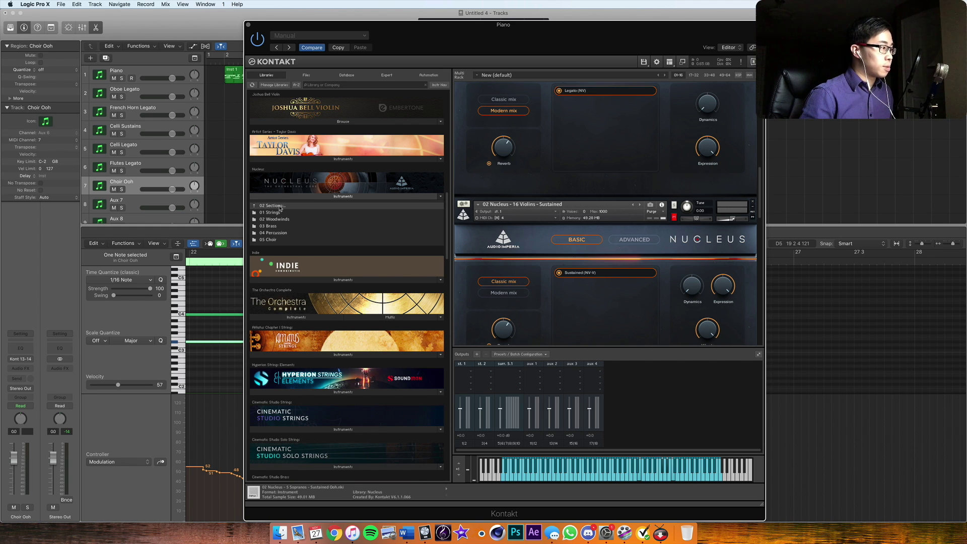
pyautogui.click(280, 207)
pyautogui.click(276, 213)
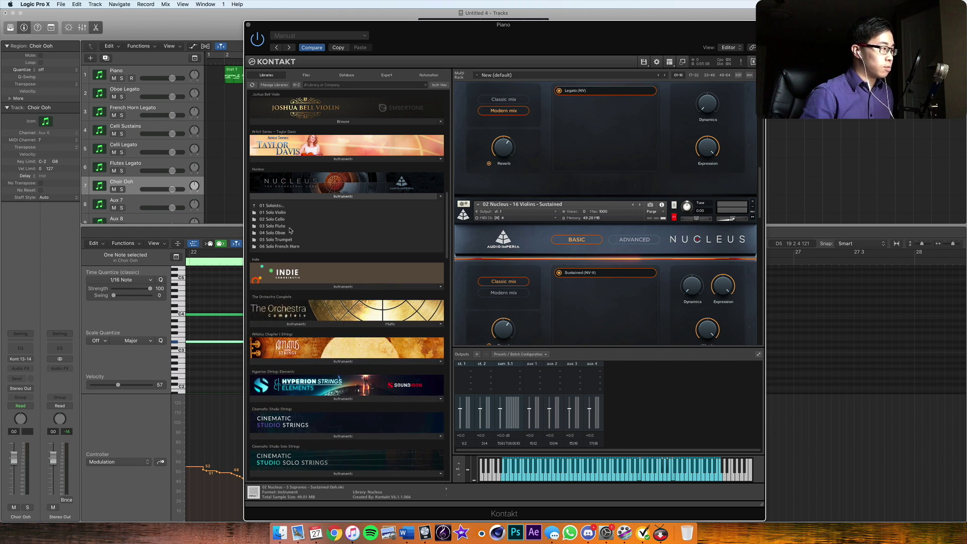
pyautogui.click(288, 207)
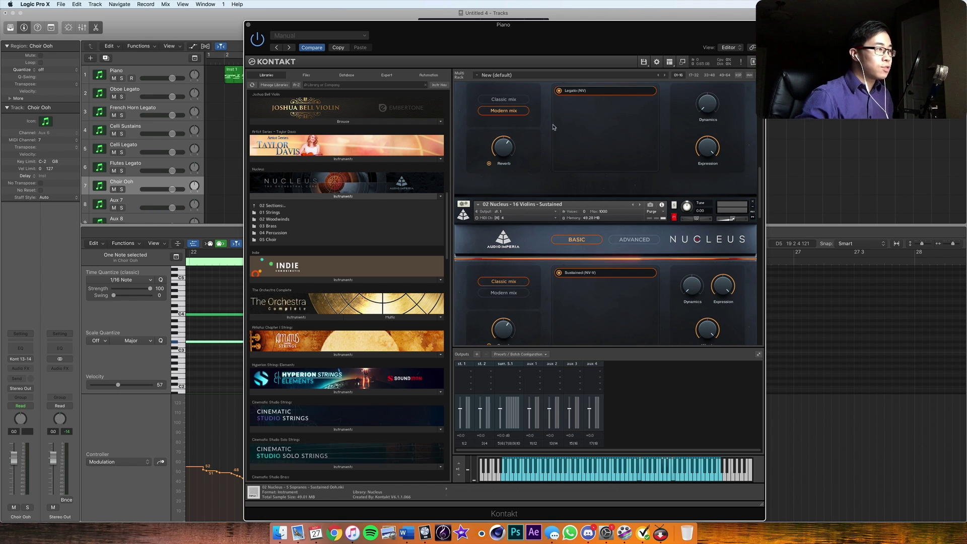
# Close the piano roll and place the Kontakt window below the recorded tracks, with its rack showing the 6 Celli Legato instrument
pyautogui.moveTo(362, 24); pyautogui.dragTo(301, 243)
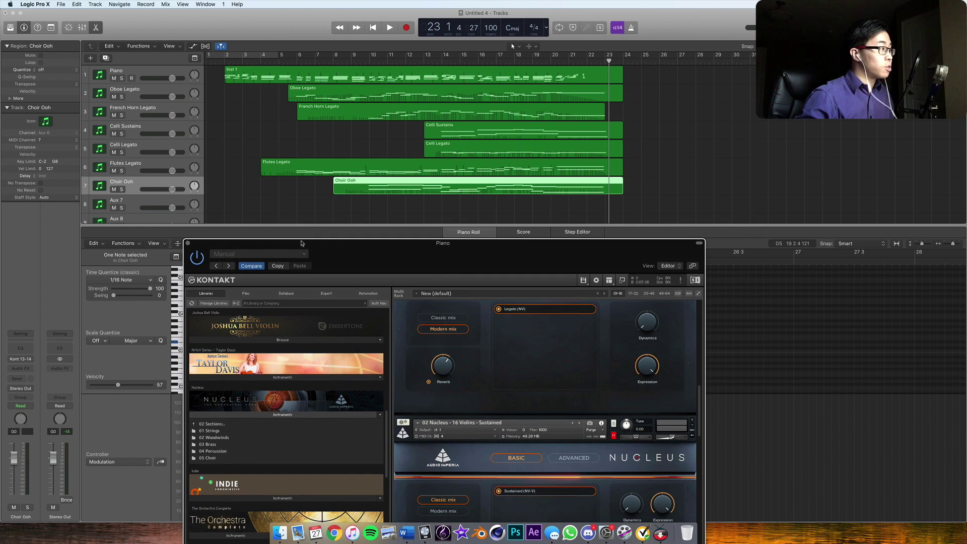
pyautogui.press('e')
pyautogui.moveTo(480, 268); pyautogui.dragTo(483, 252)
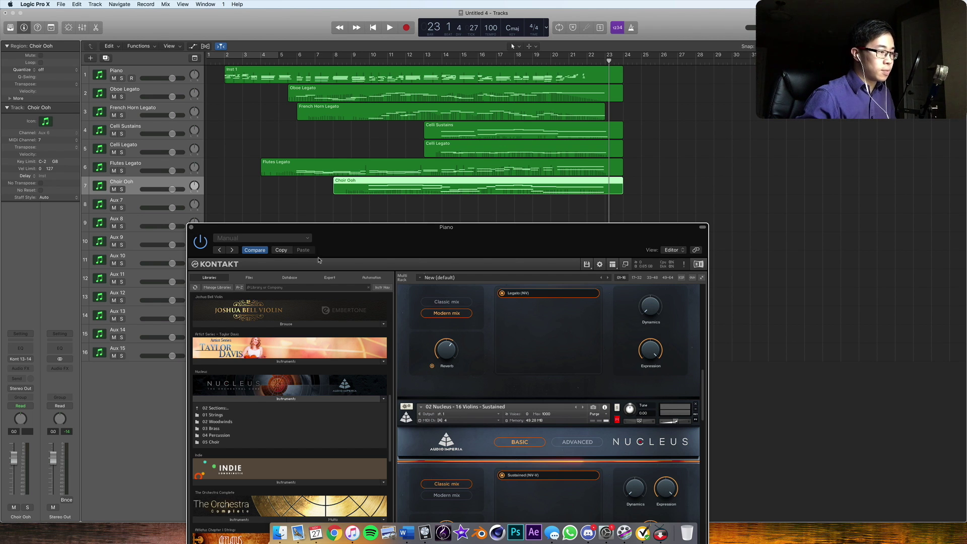
pyautogui.scroll(-2, 554, 365)
pyautogui.scroll(-5, 554, 365)
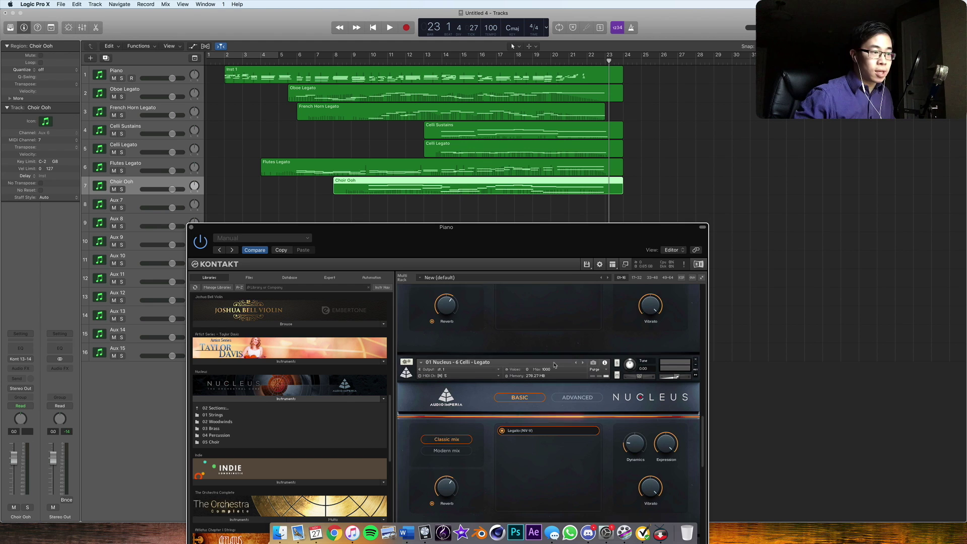